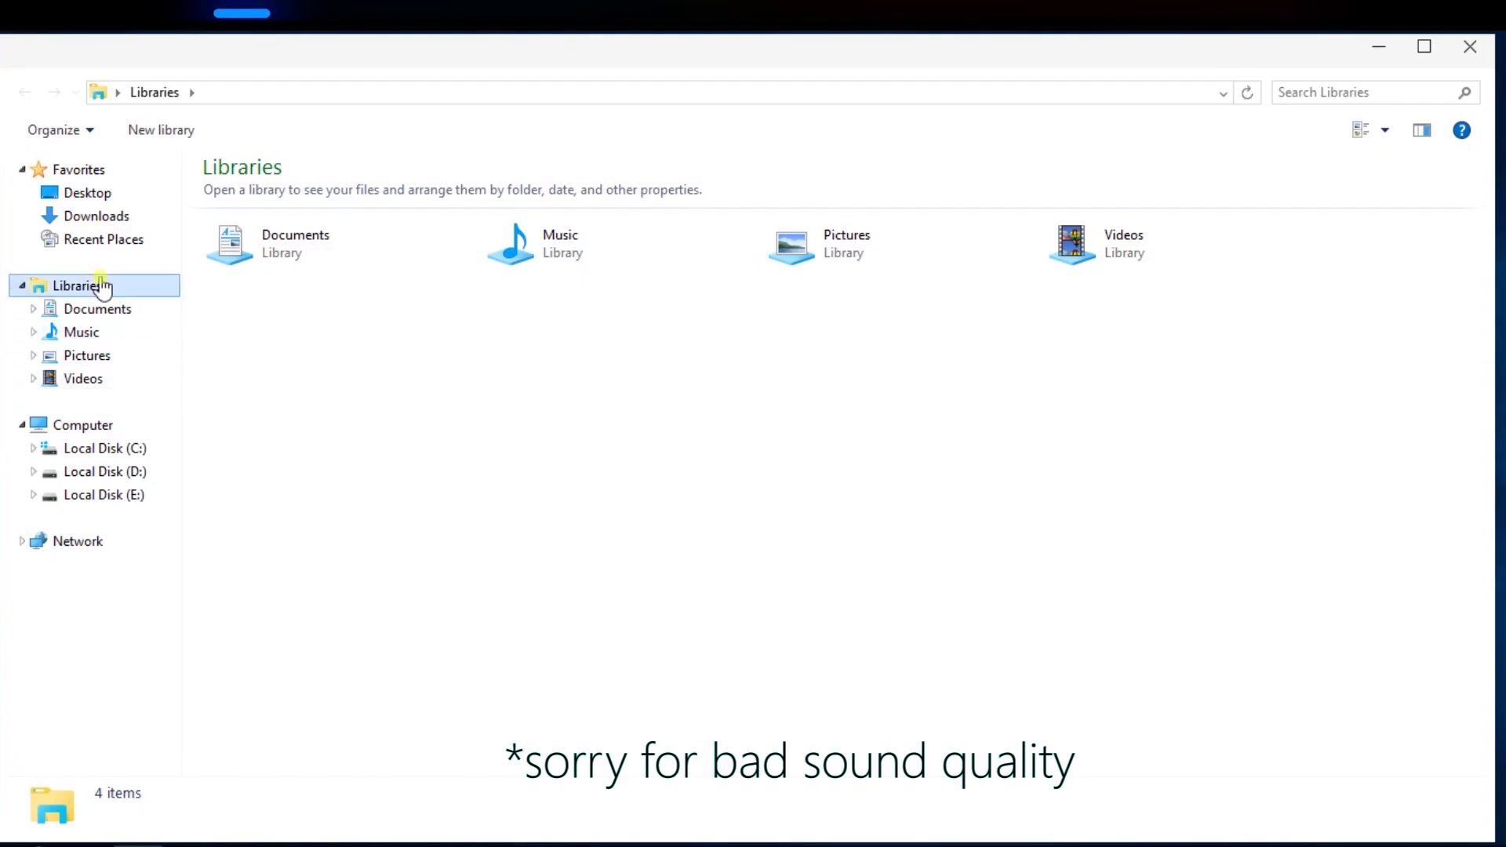
Step: Extract the Instagram Post Project archive in Downloads and open its .aep project file
left_click(97, 217)
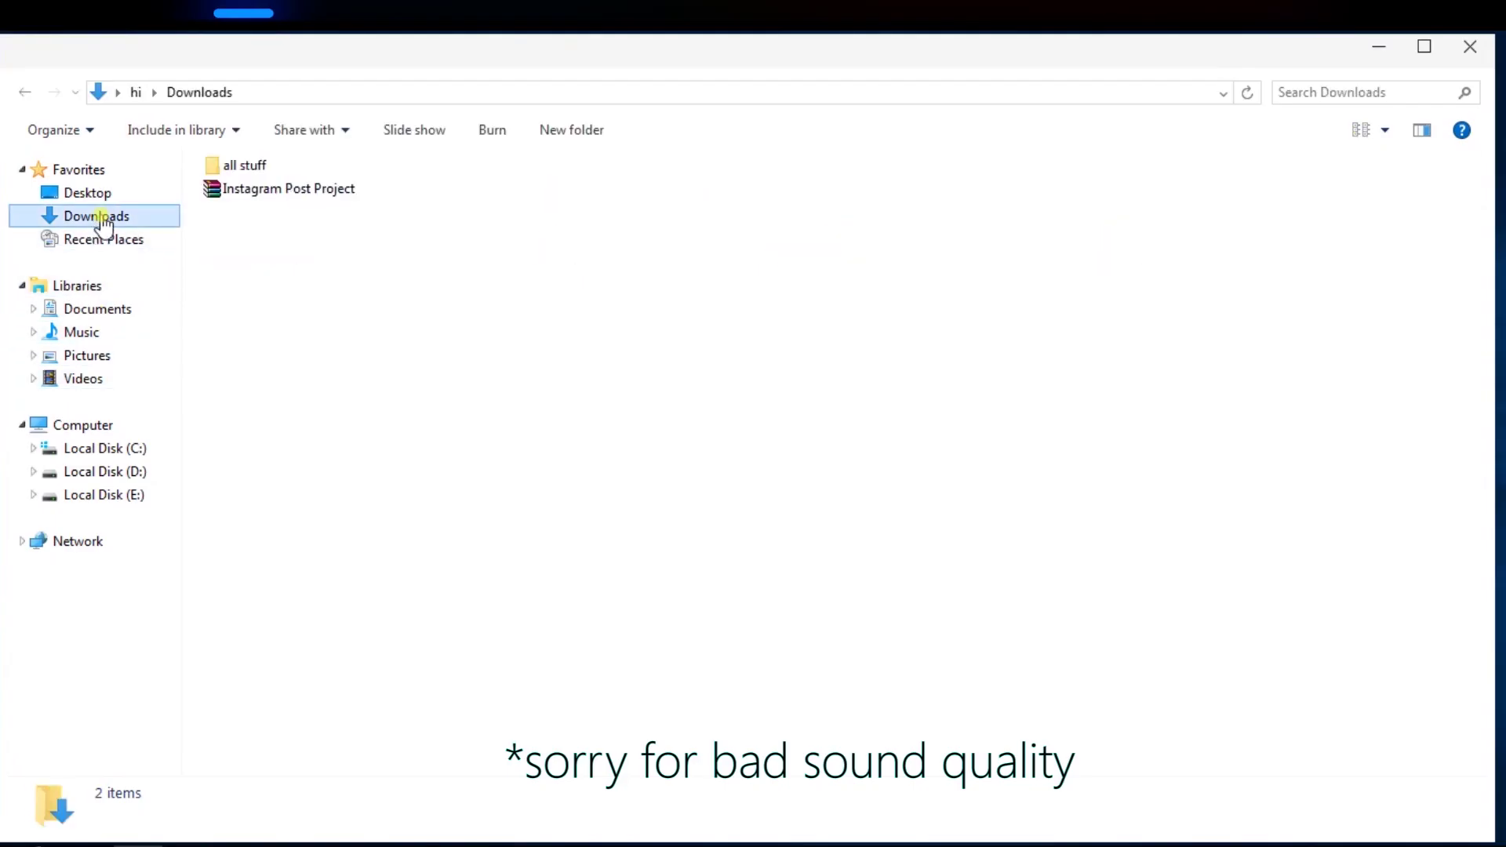
right_click(329, 200)
left_click(375, 280)
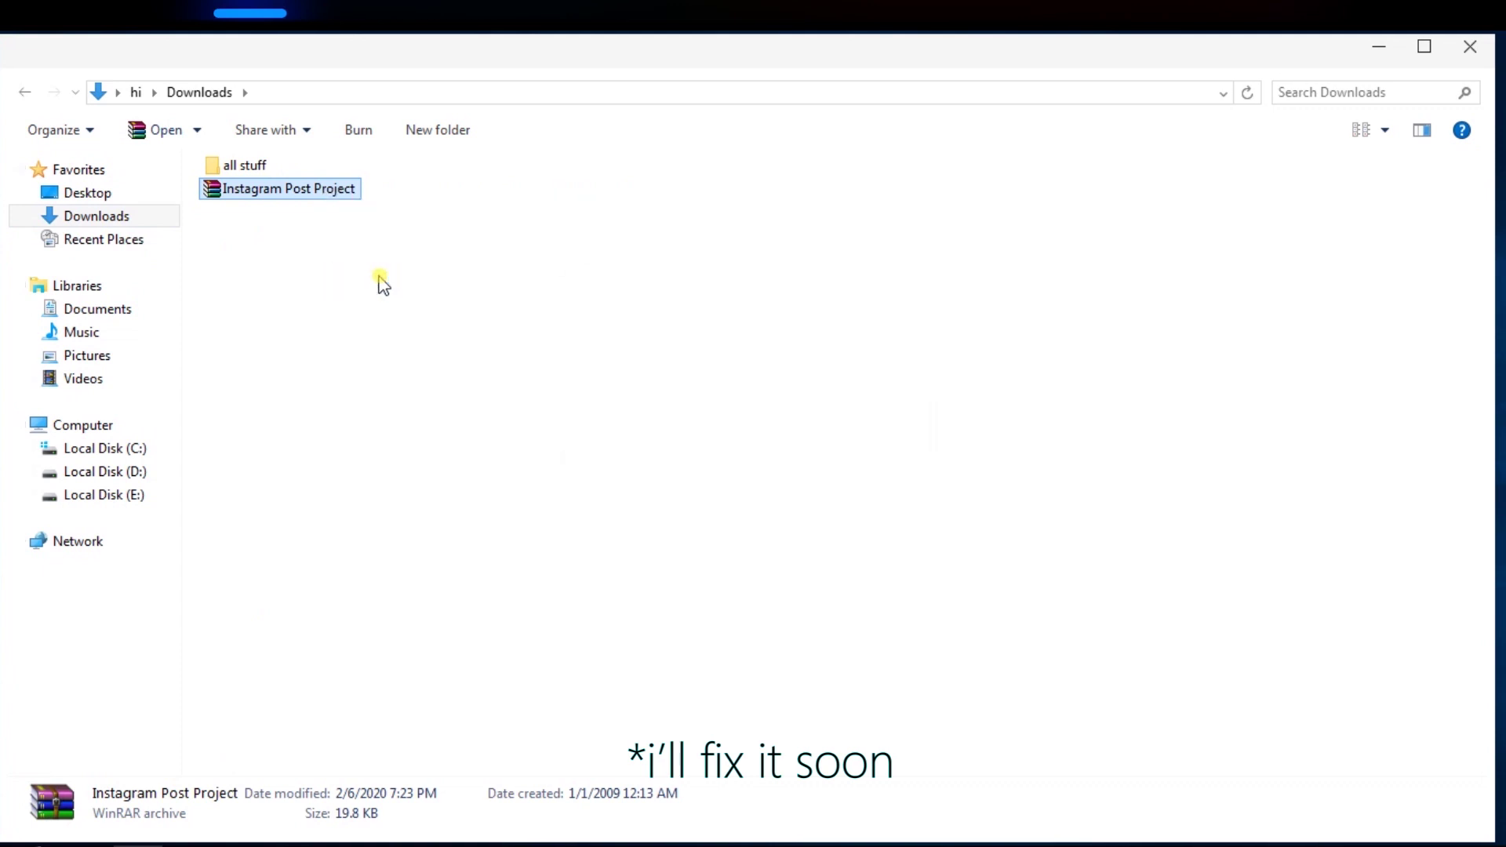
double_click(329, 195)
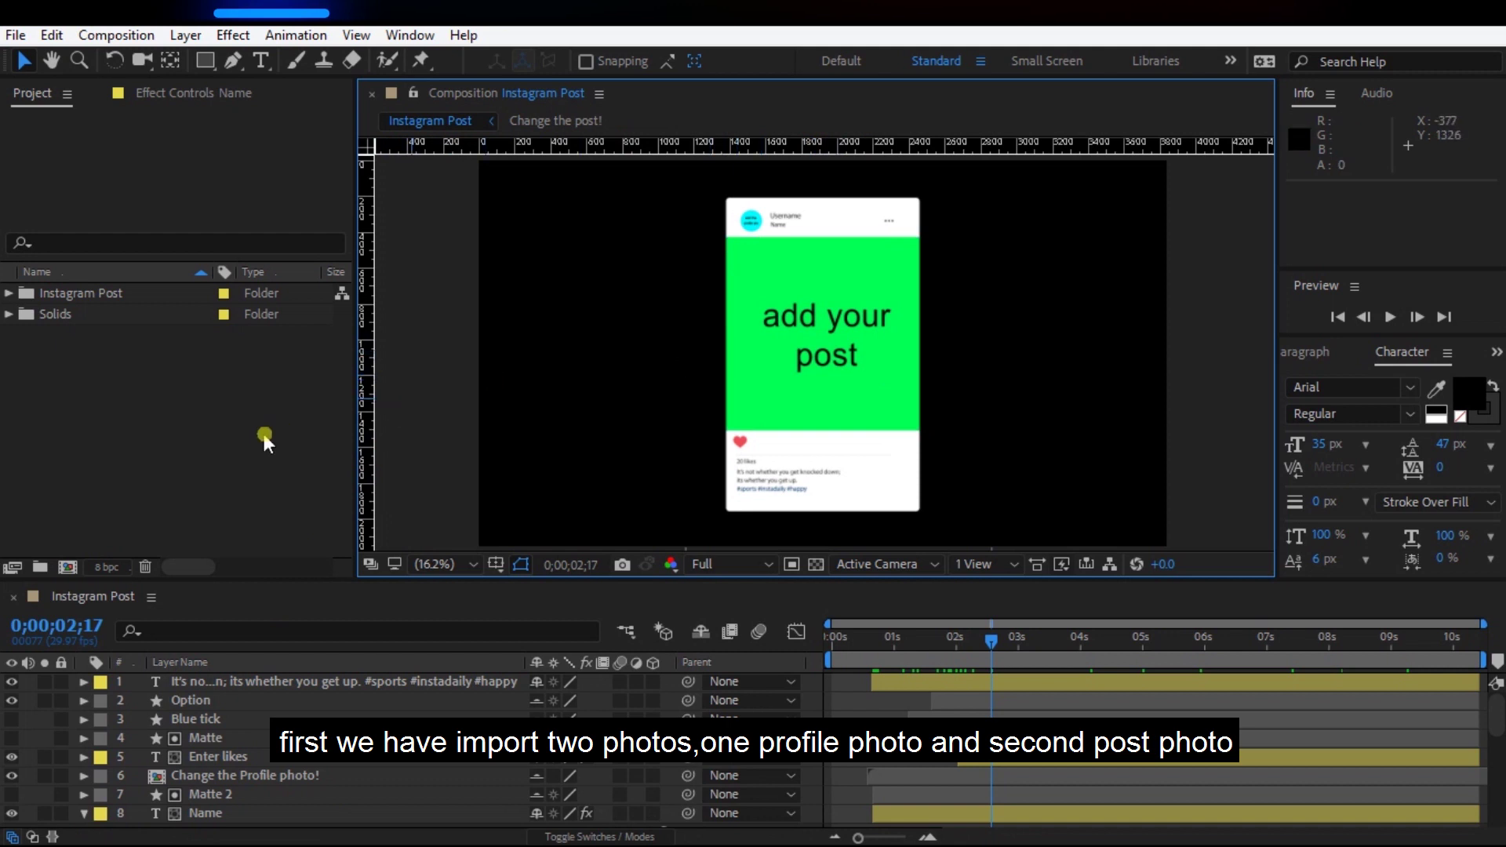
Step: Import Image.jpg and Image2.jpg into the project
double_click(215, 466)
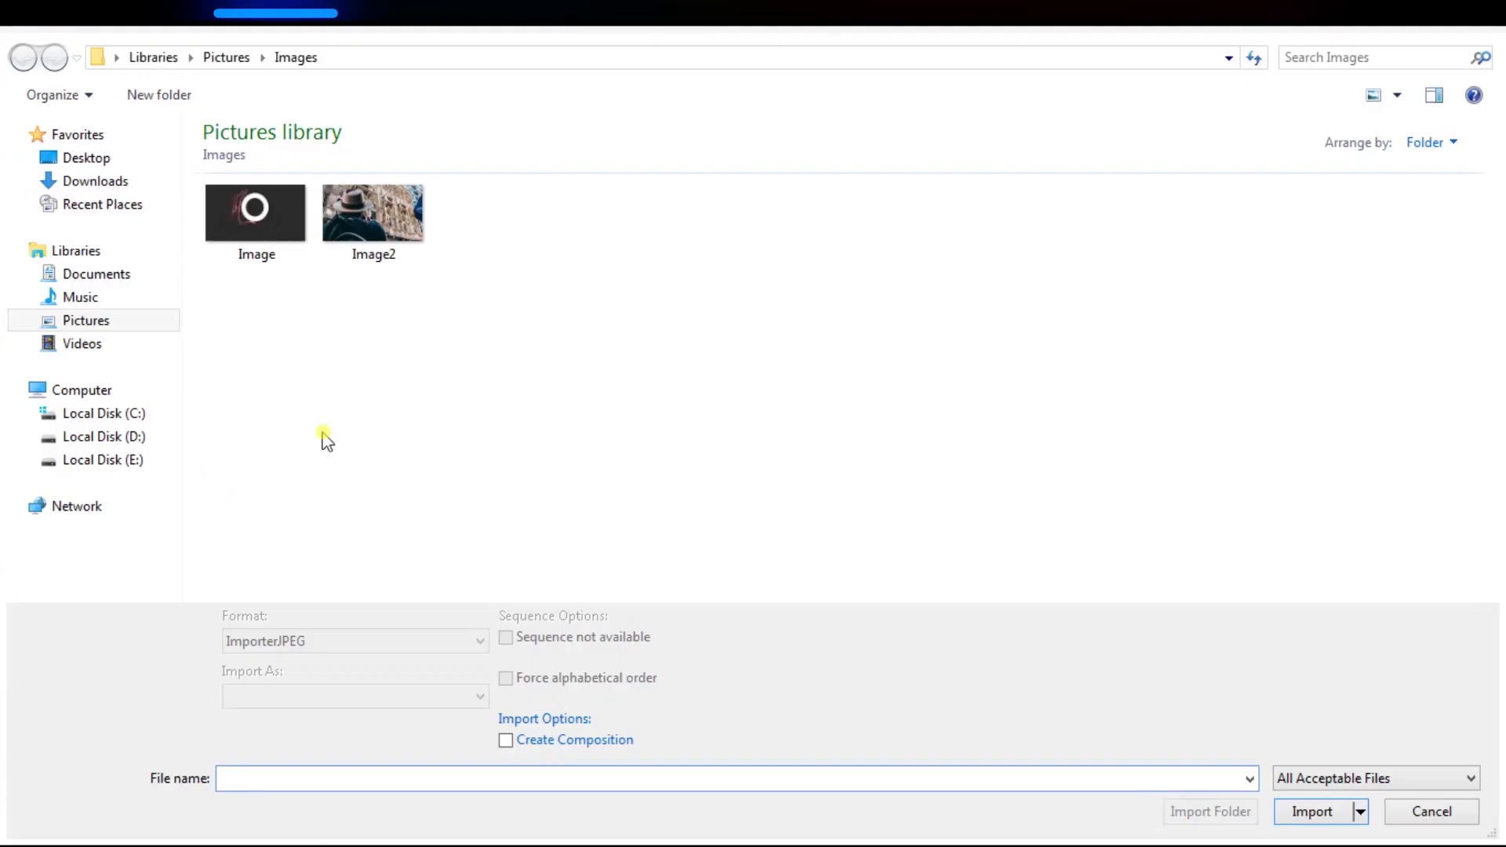
left_click_drag(424, 405, 247, 179)
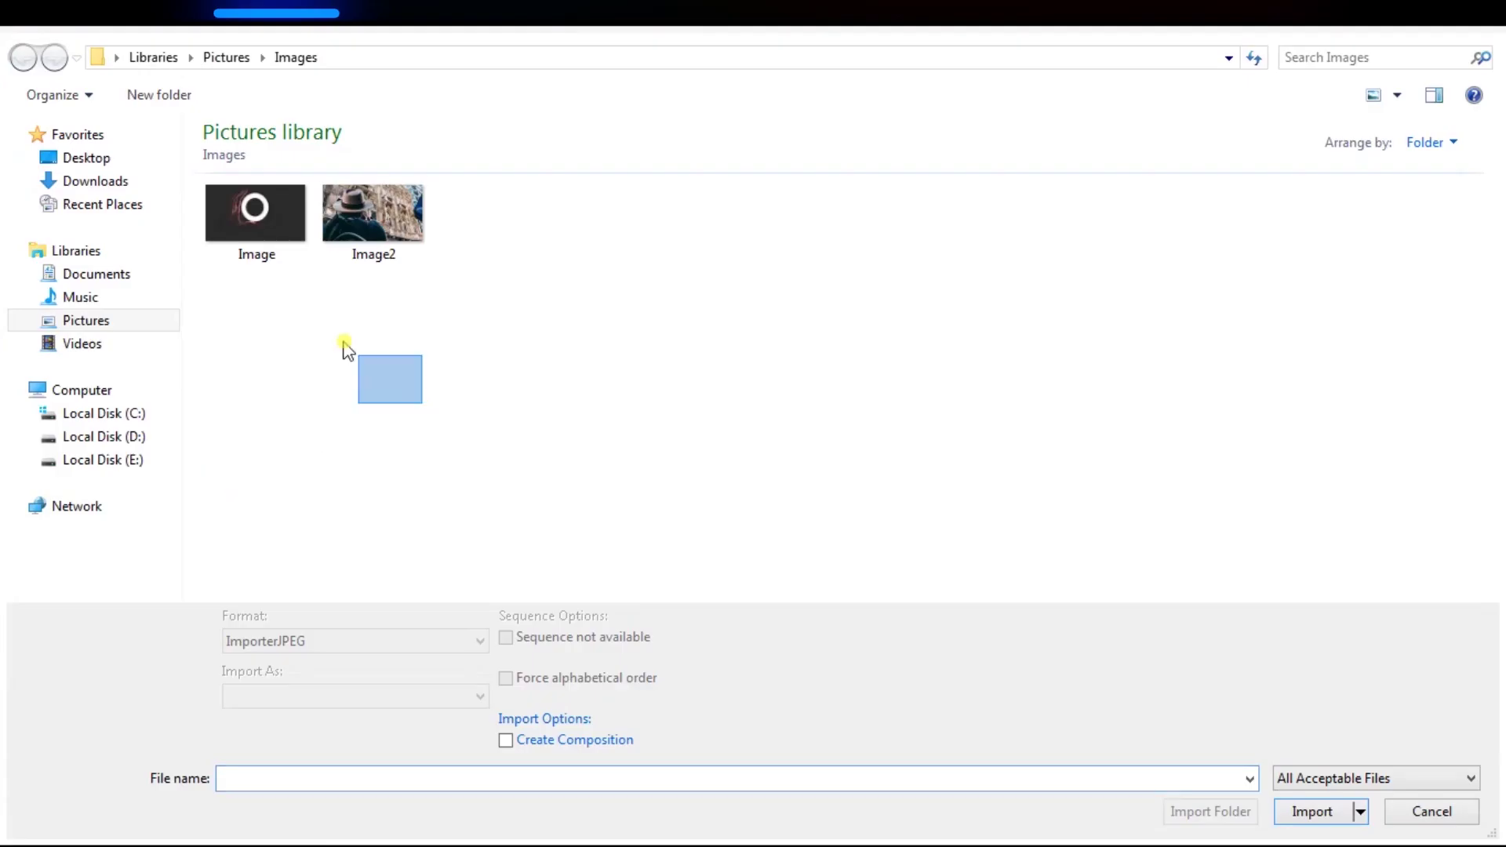
left_click(1306, 811)
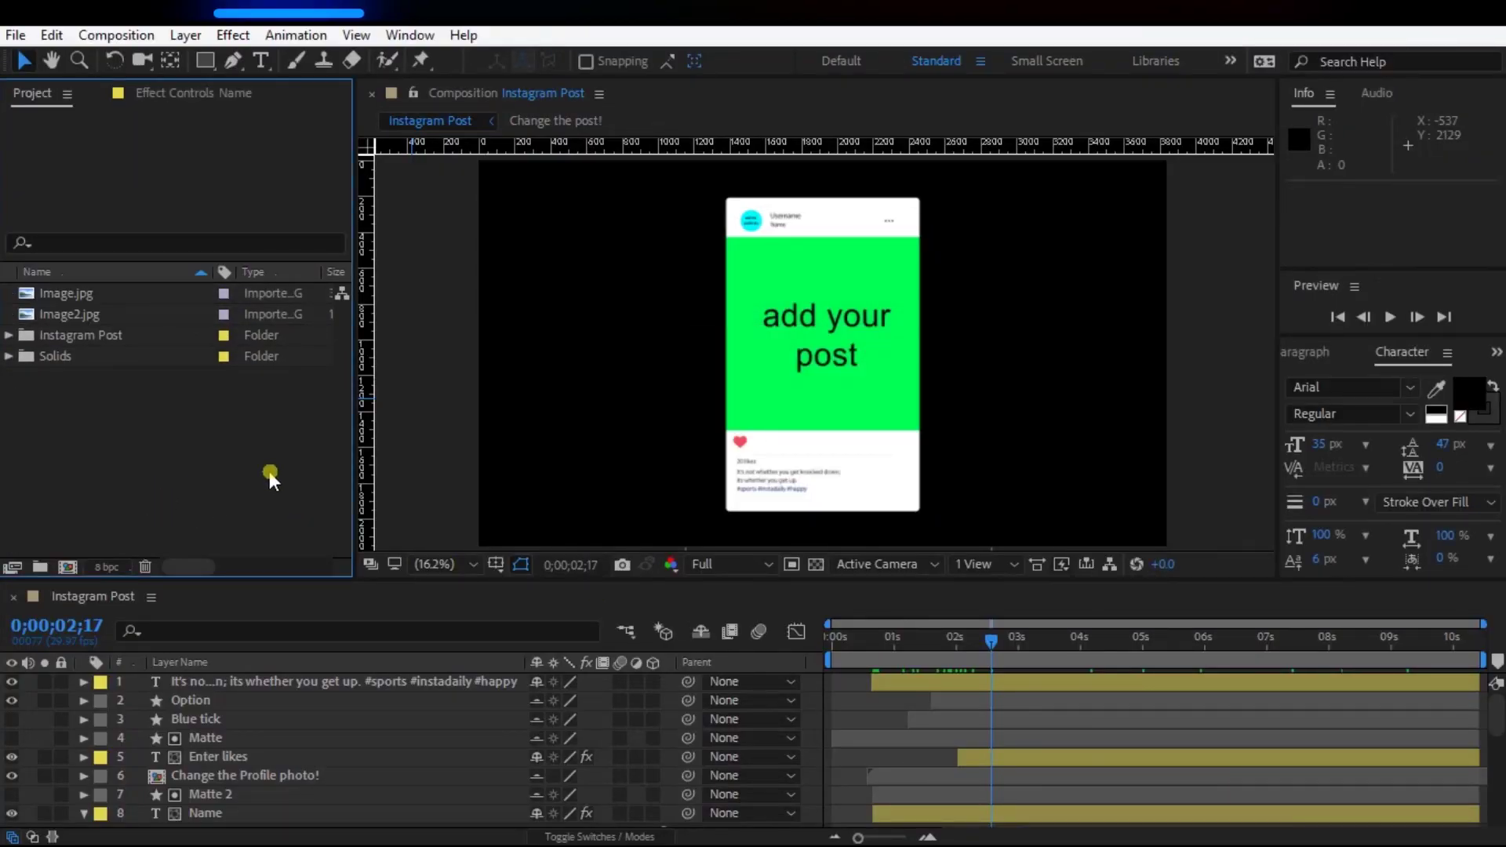
Step: Replace the placeholder layers in Change the Profile photo! with Image.jpg
double_click(265, 775)
left_click(303, 683)
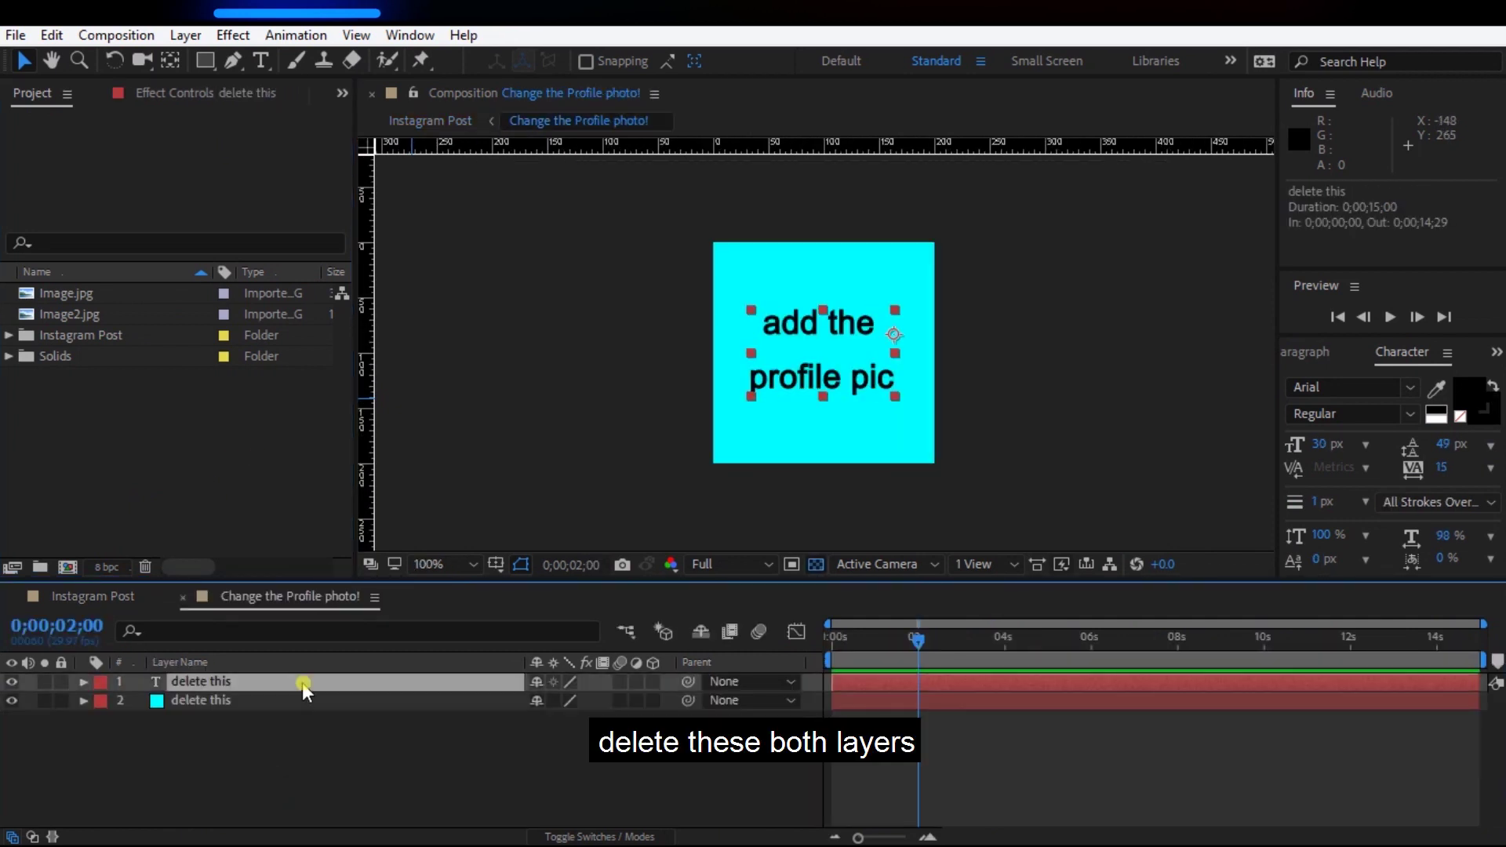
key("ctrl+a")
key("Delete")
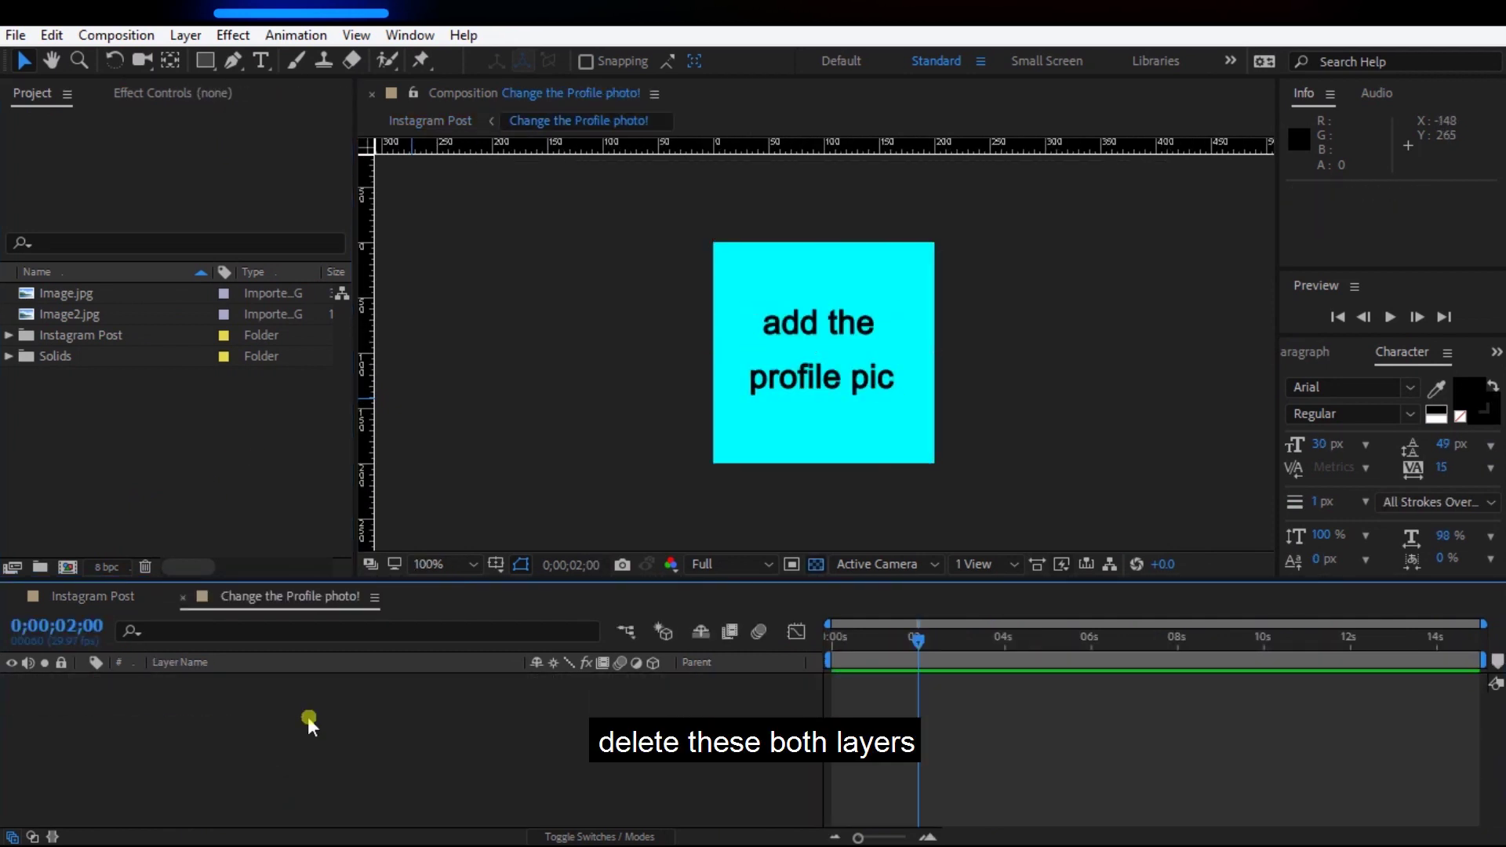
left_click(76, 296)
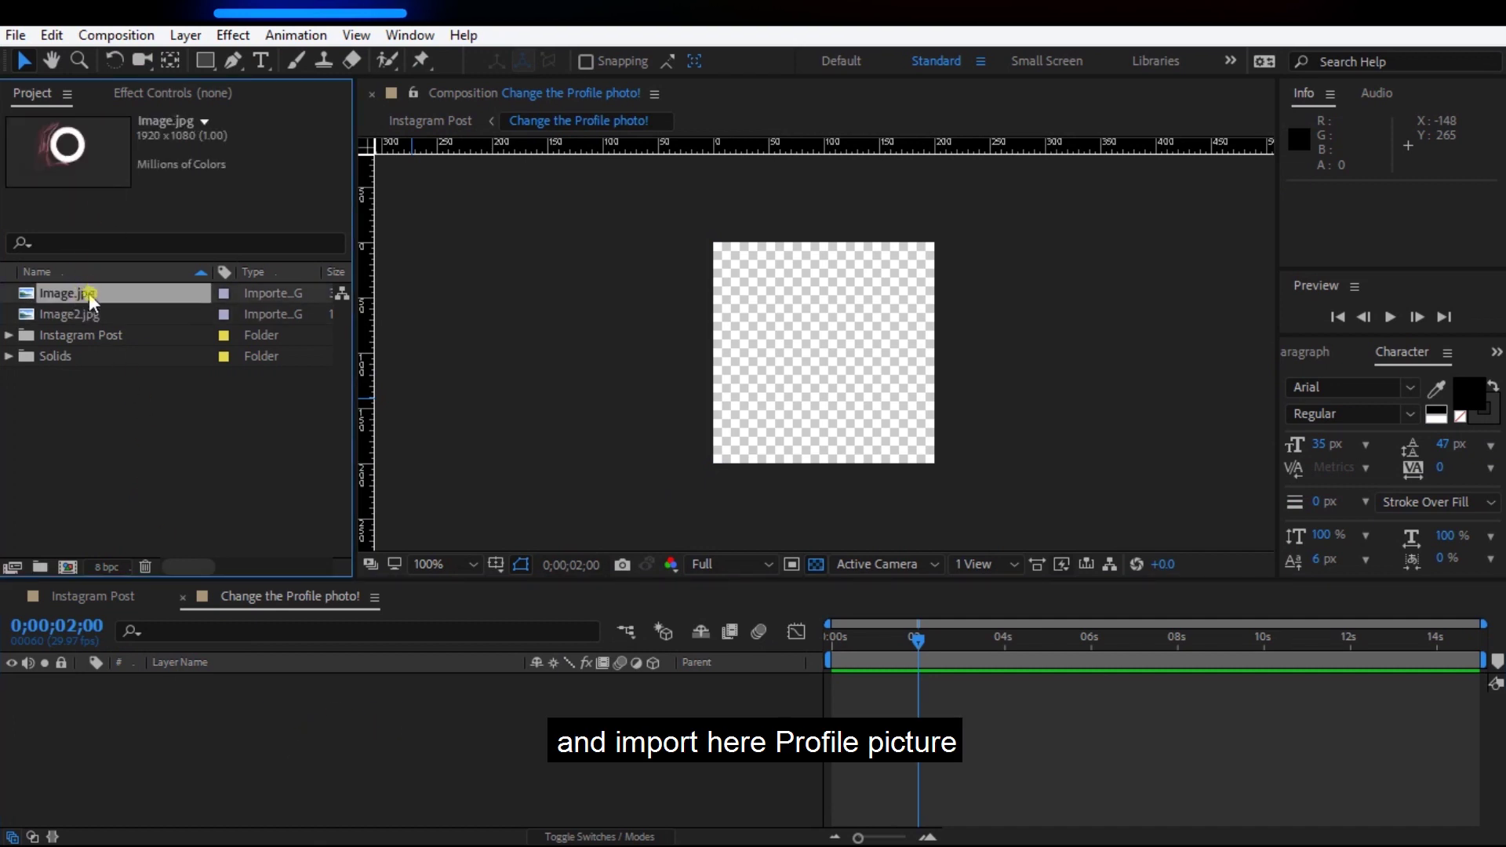
left_click_drag(90, 301, 260, 800)
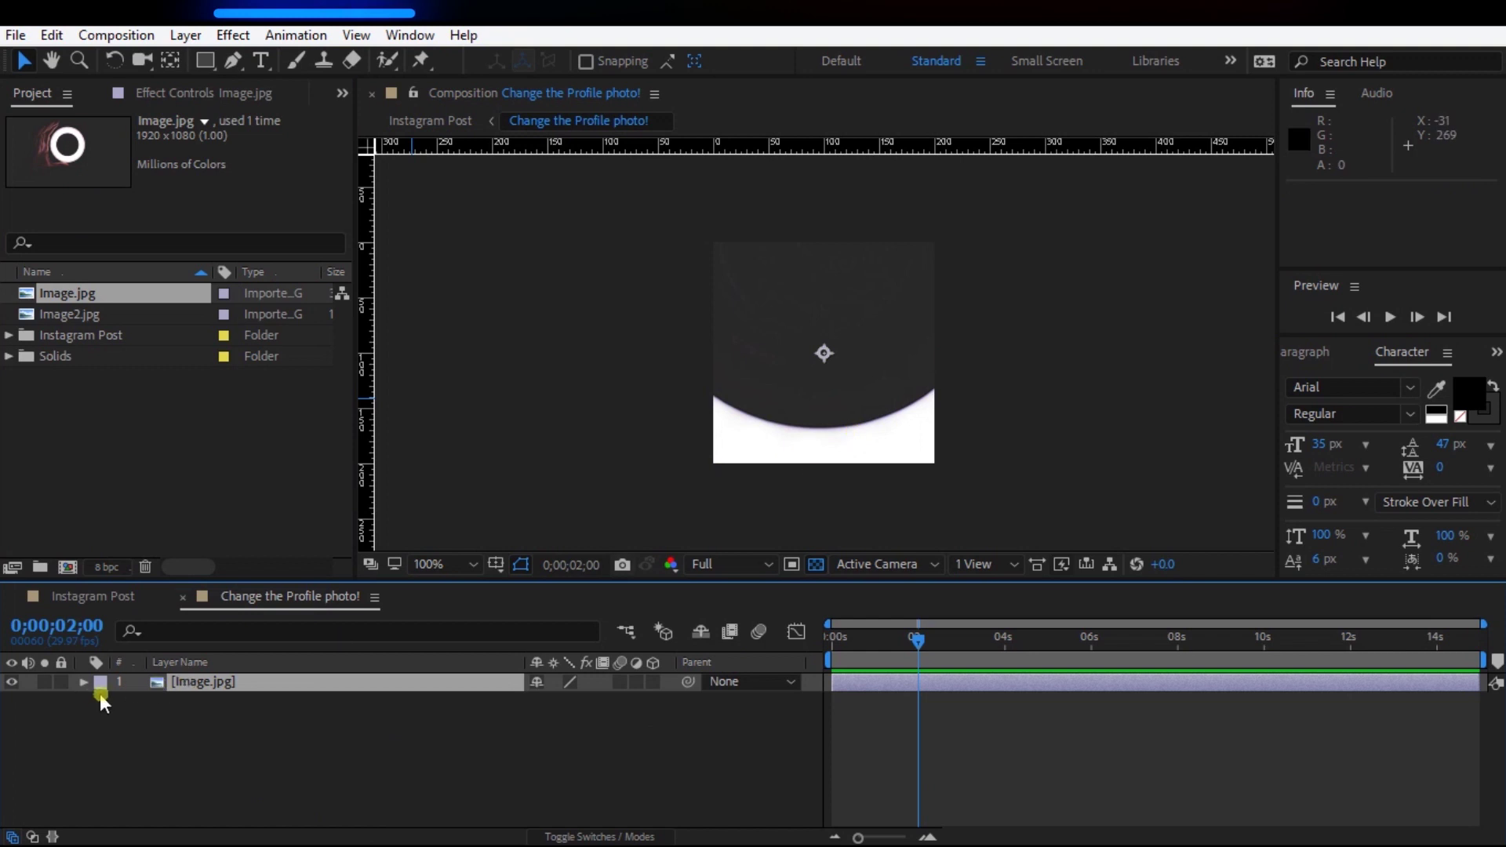
Step: Enlarge and reposition Image.jpg within the profile composition
left_click(83, 683)
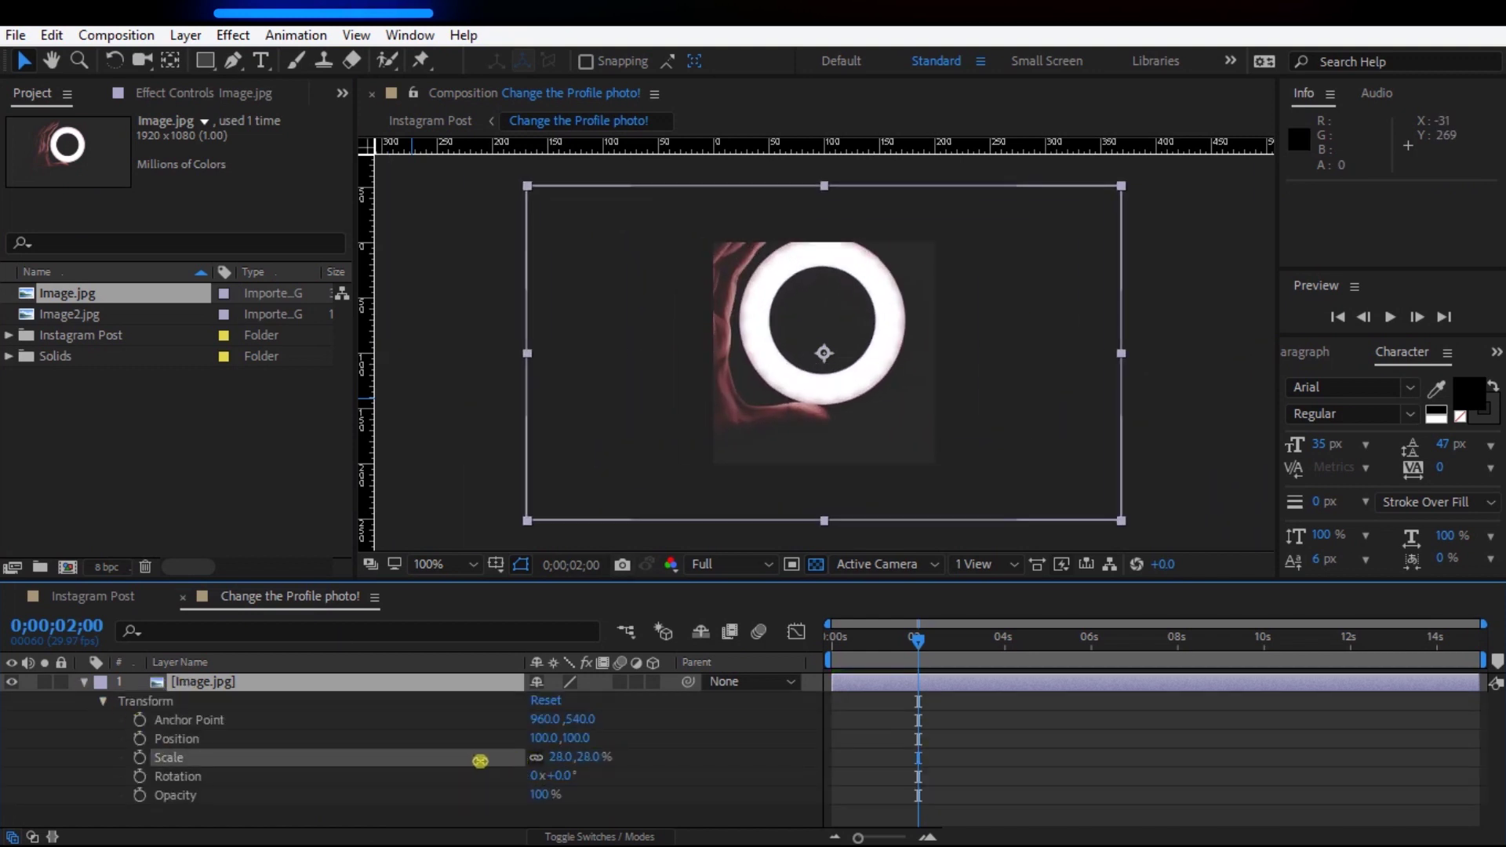
left_click_drag(539, 768, 474, 767)
left_click_drag(845, 436, 867, 447)
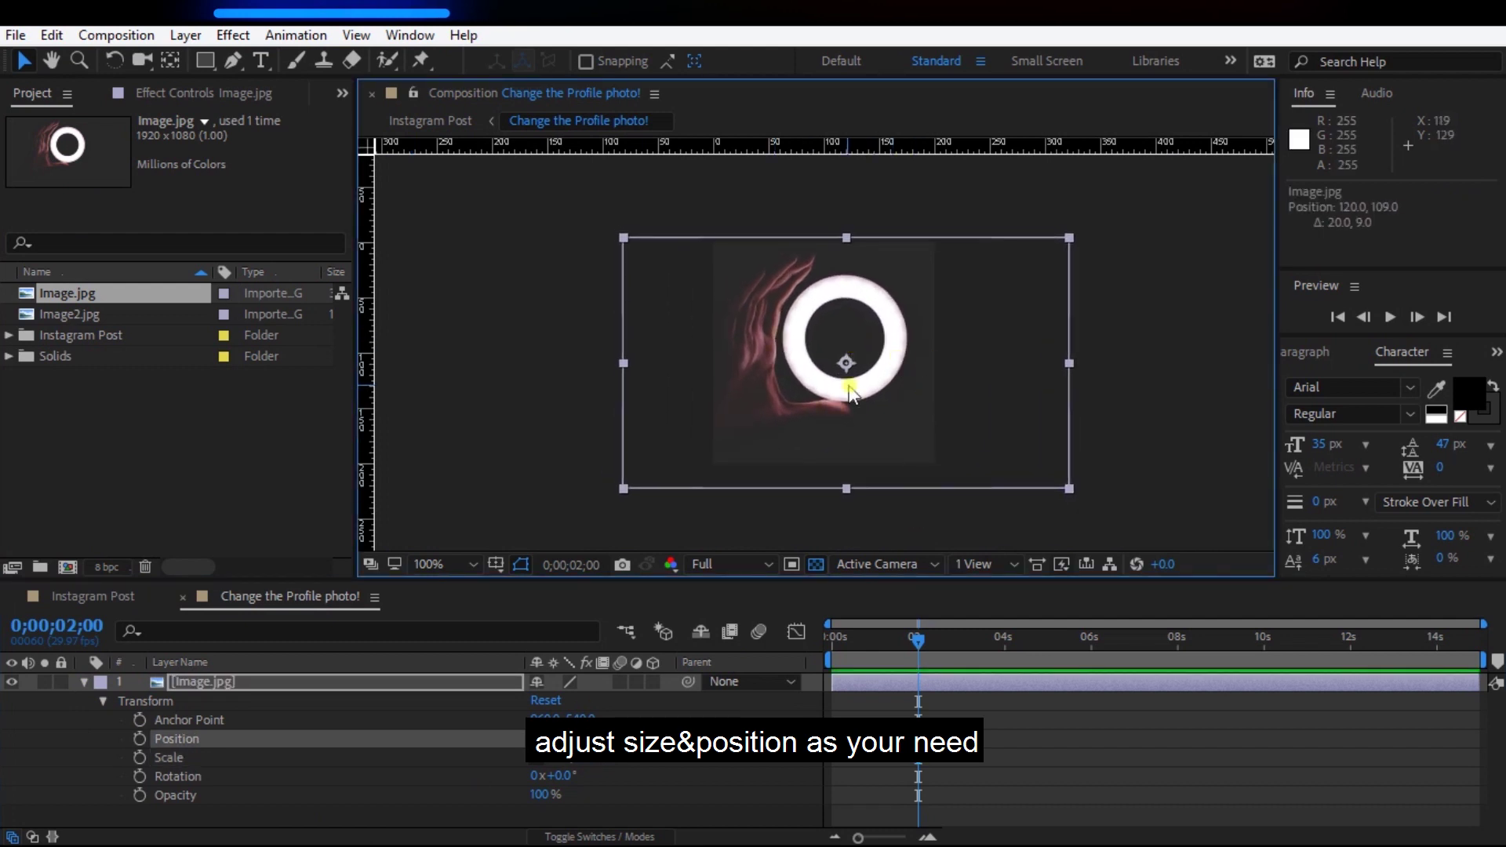
left_click(91, 597)
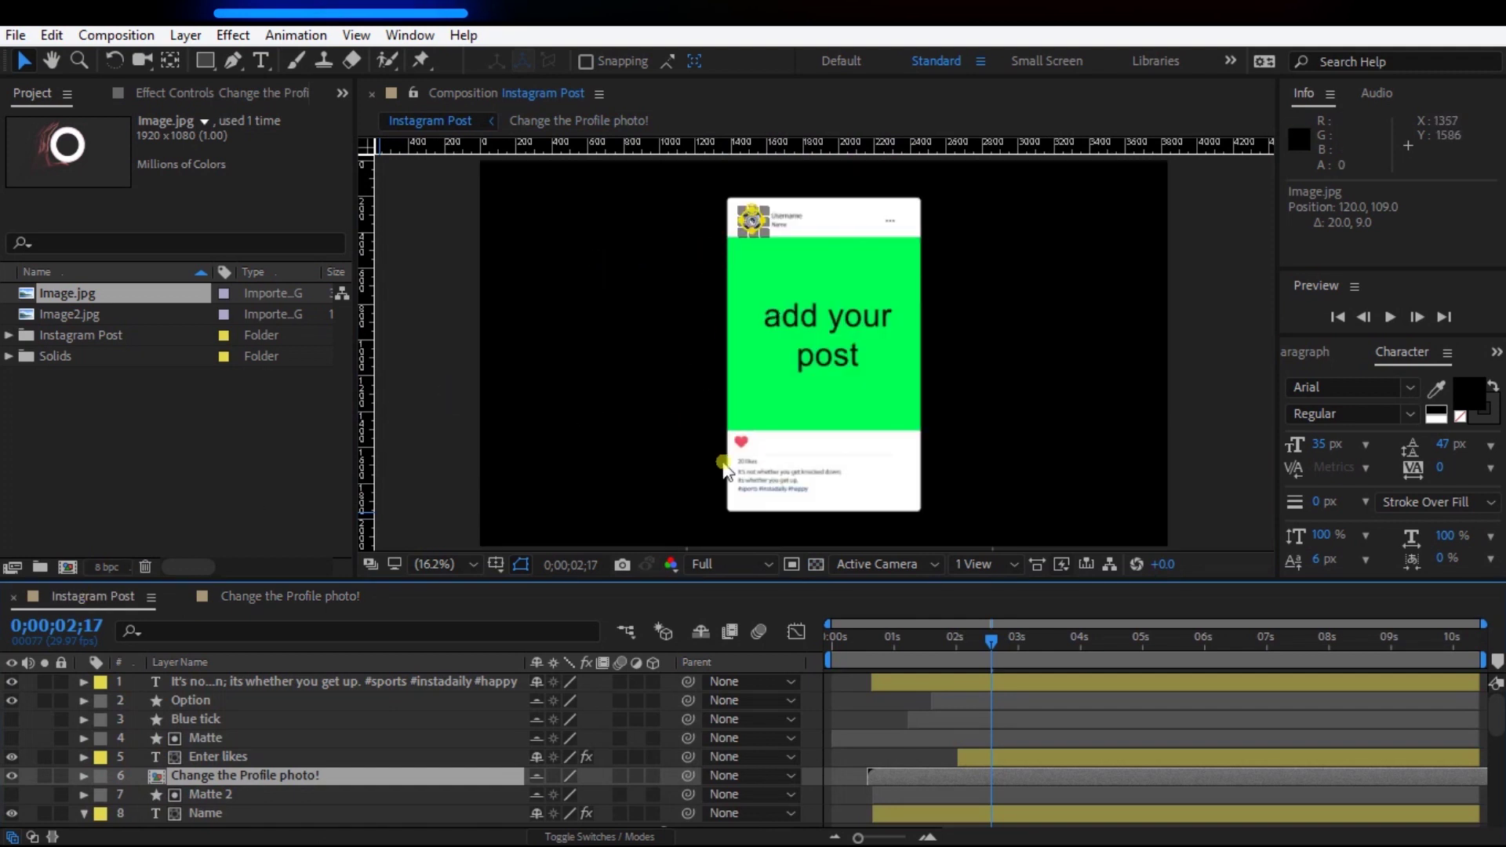
scroll(354, 754, "down", 3)
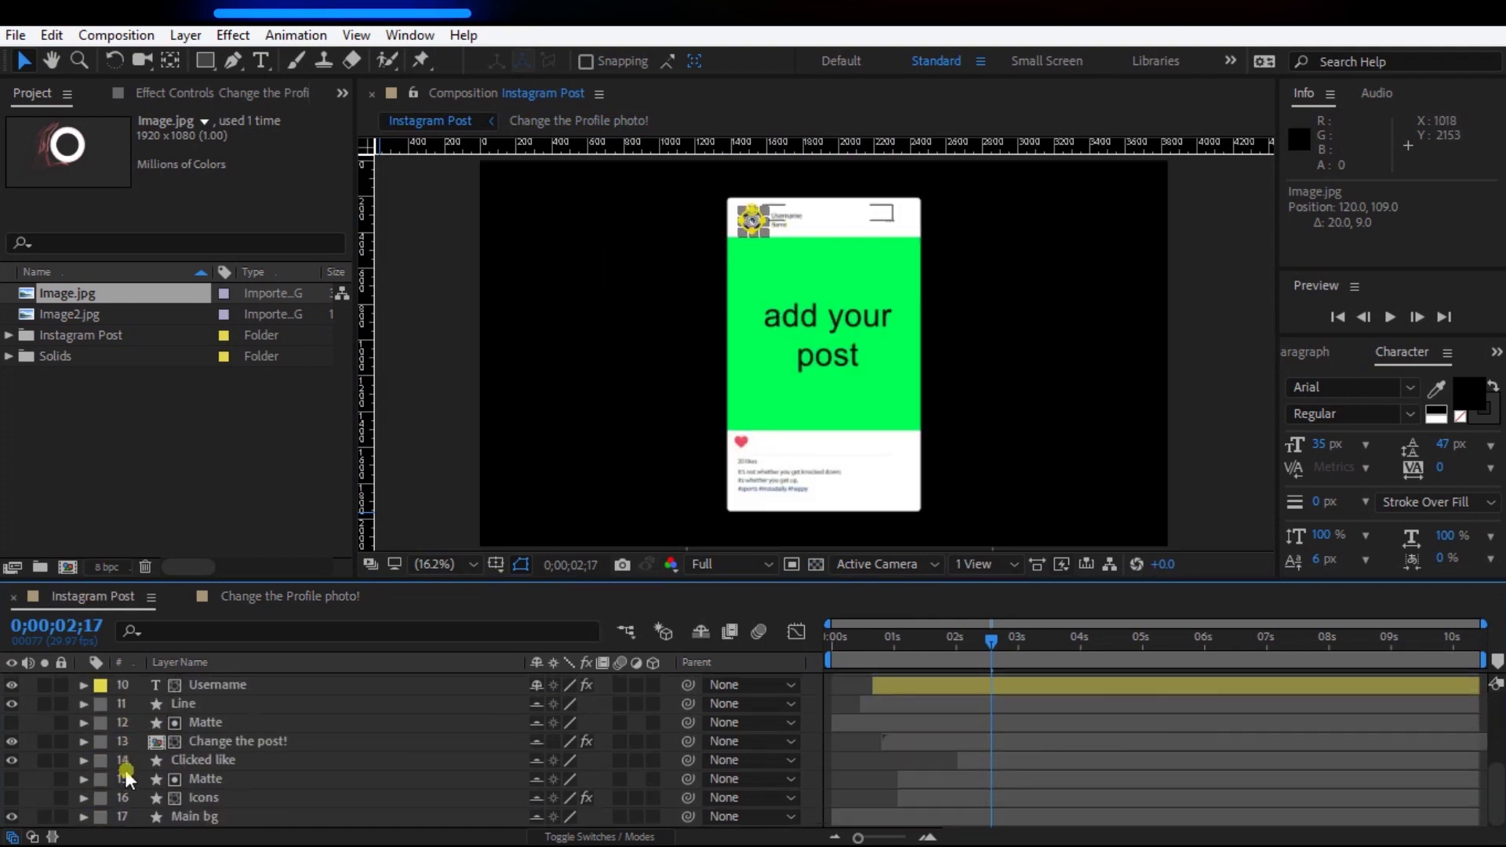
Step: Swap the Change the post! placeholder layers for Image2.jpg
double_click(231, 747)
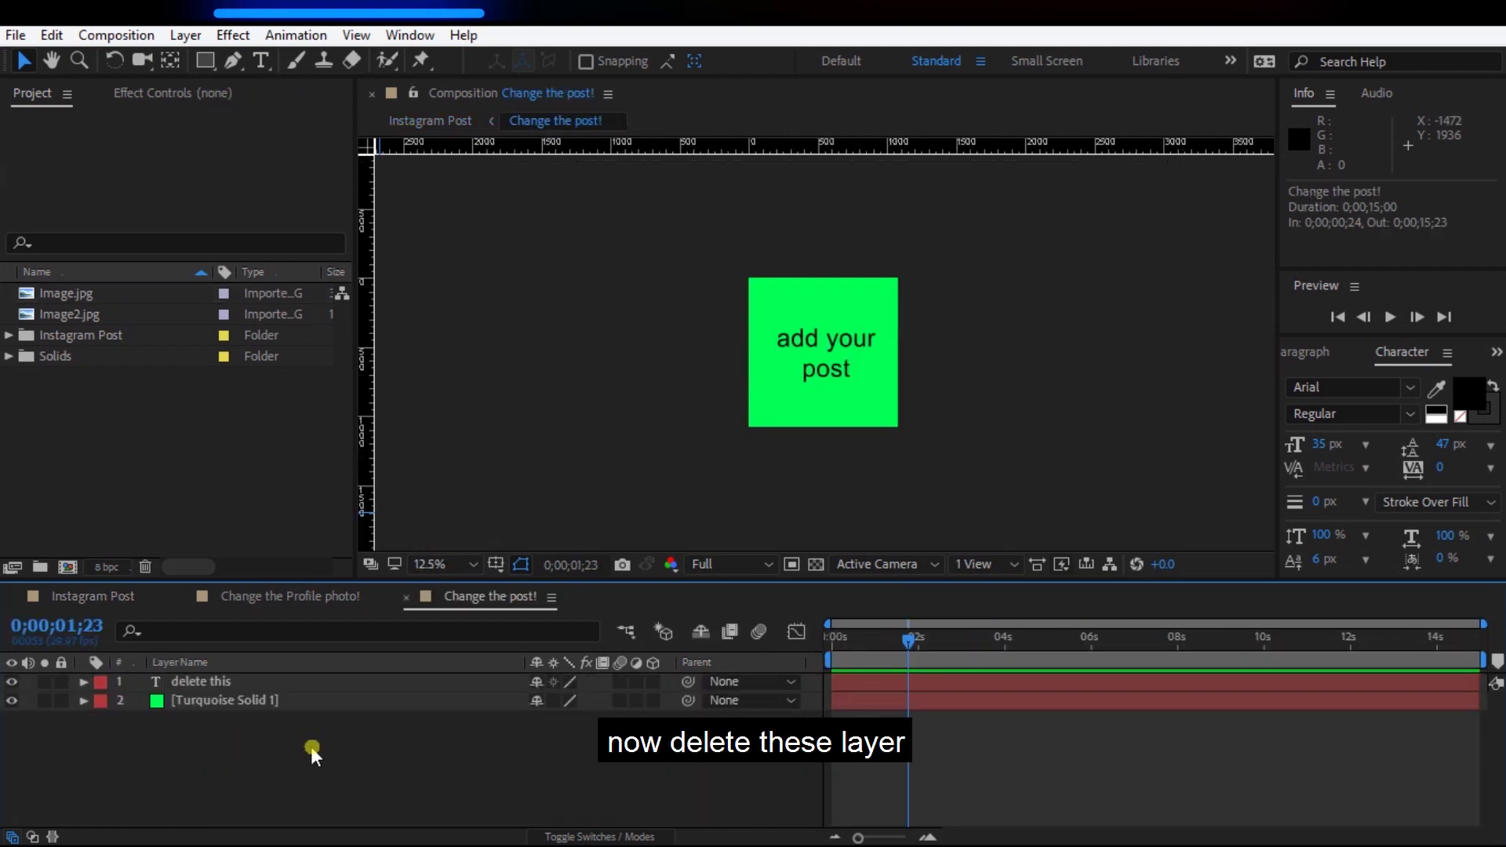
key("ctrl+a")
key("Delete")
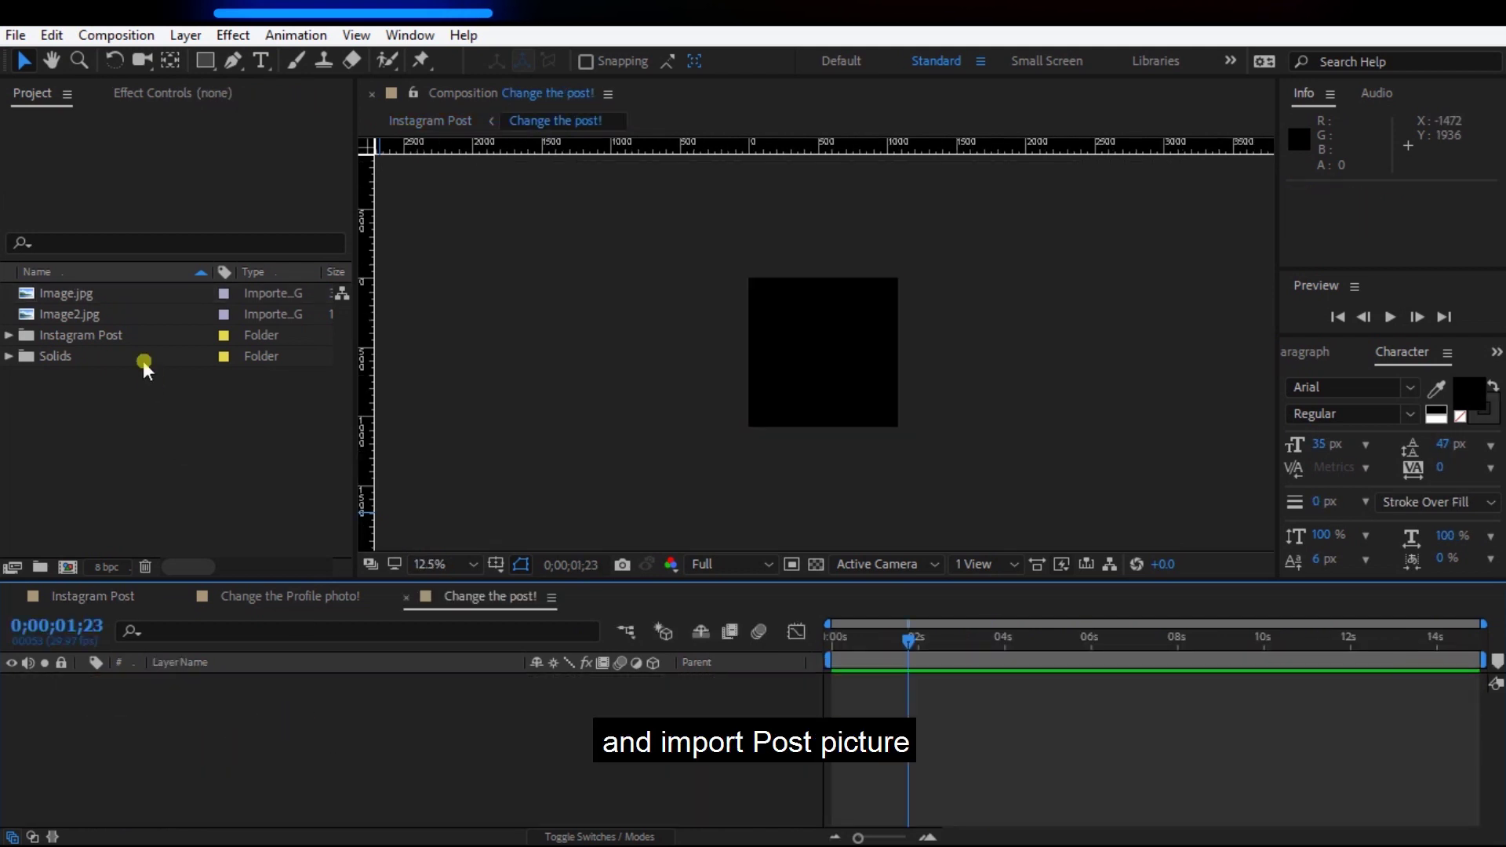
left_click(107, 313)
left_click_drag(111, 320, 243, 746)
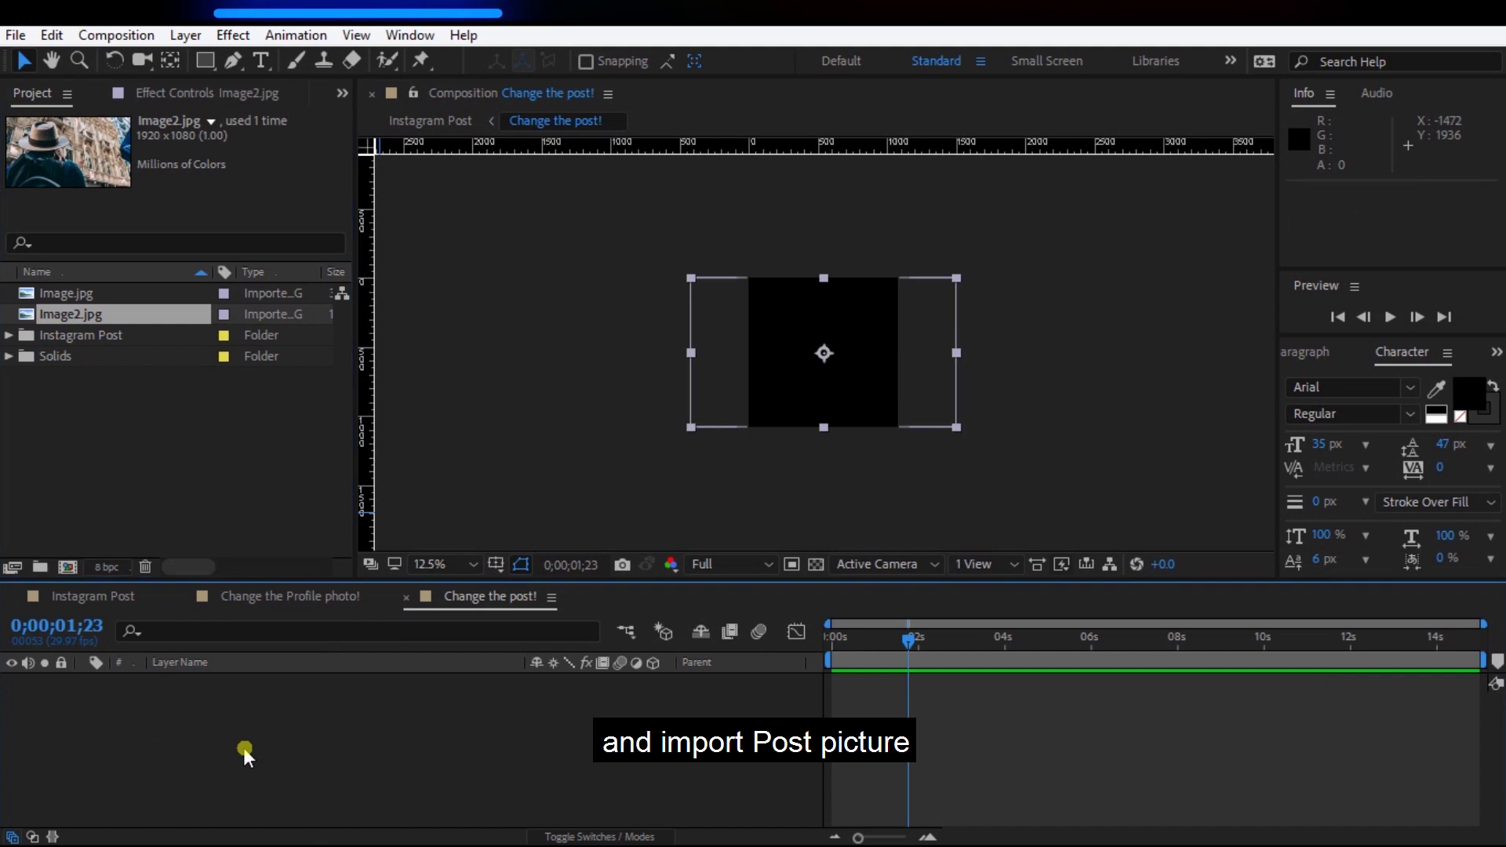
scroll(917, 397, "up", 1)
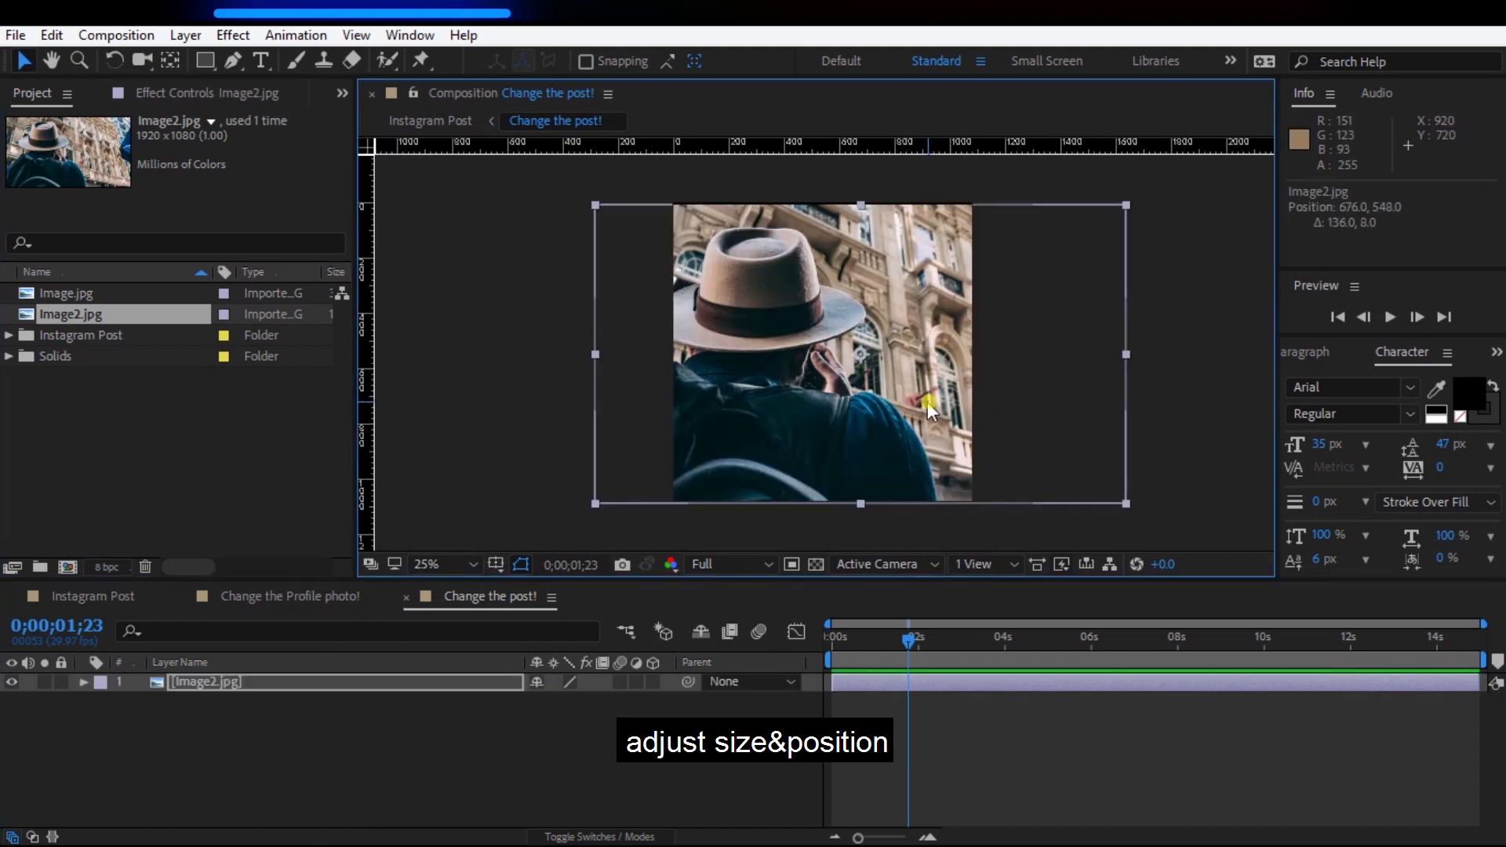
Step: Move Image2.jpg into place and stretch it slightly taller in the viewer
left_click_drag(917, 396, 966, 406)
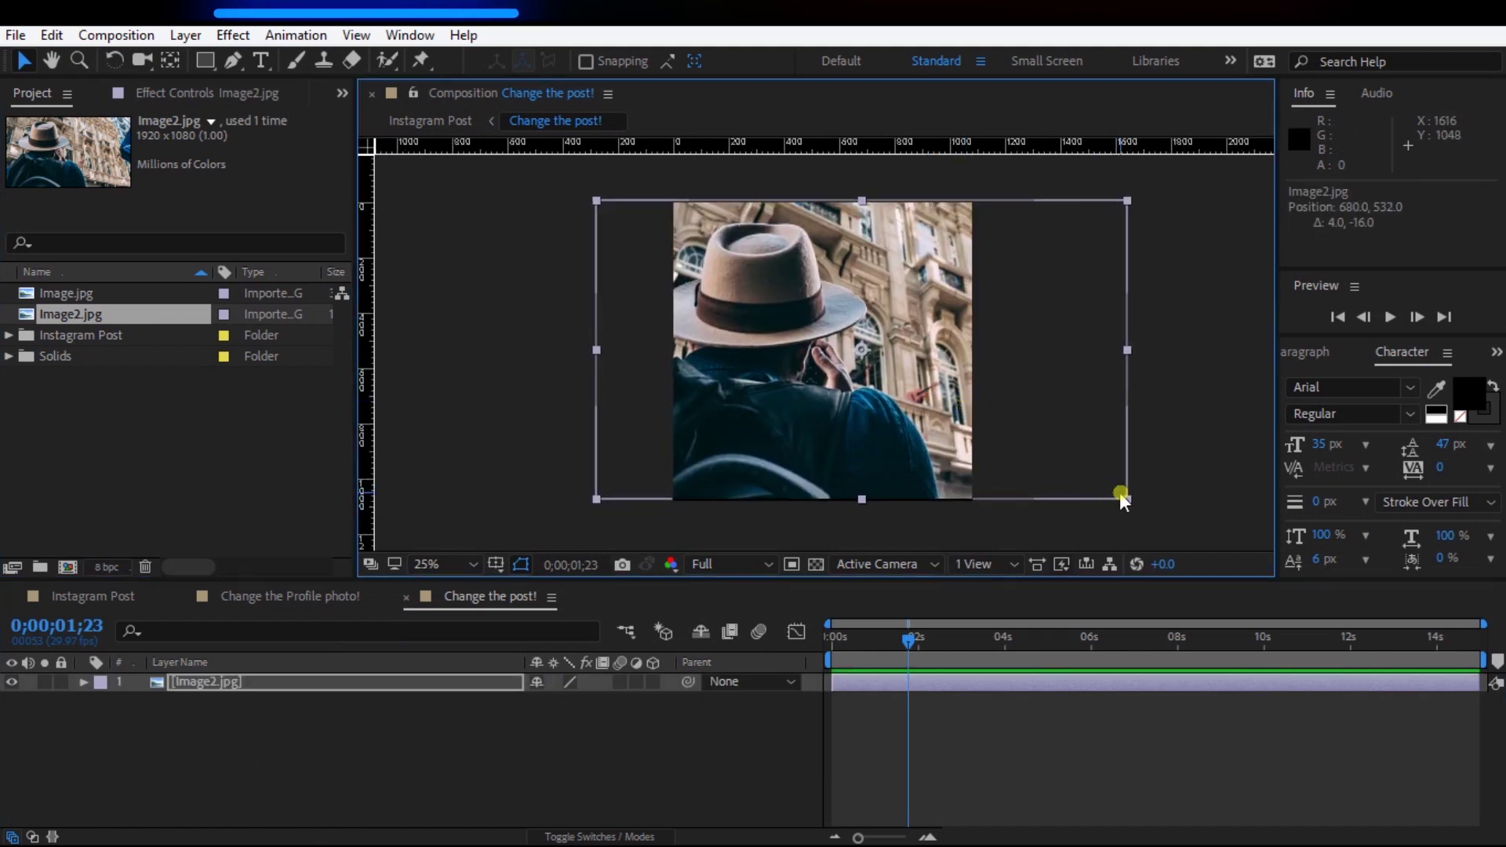
left_click_drag(1125, 496, 1122, 503)
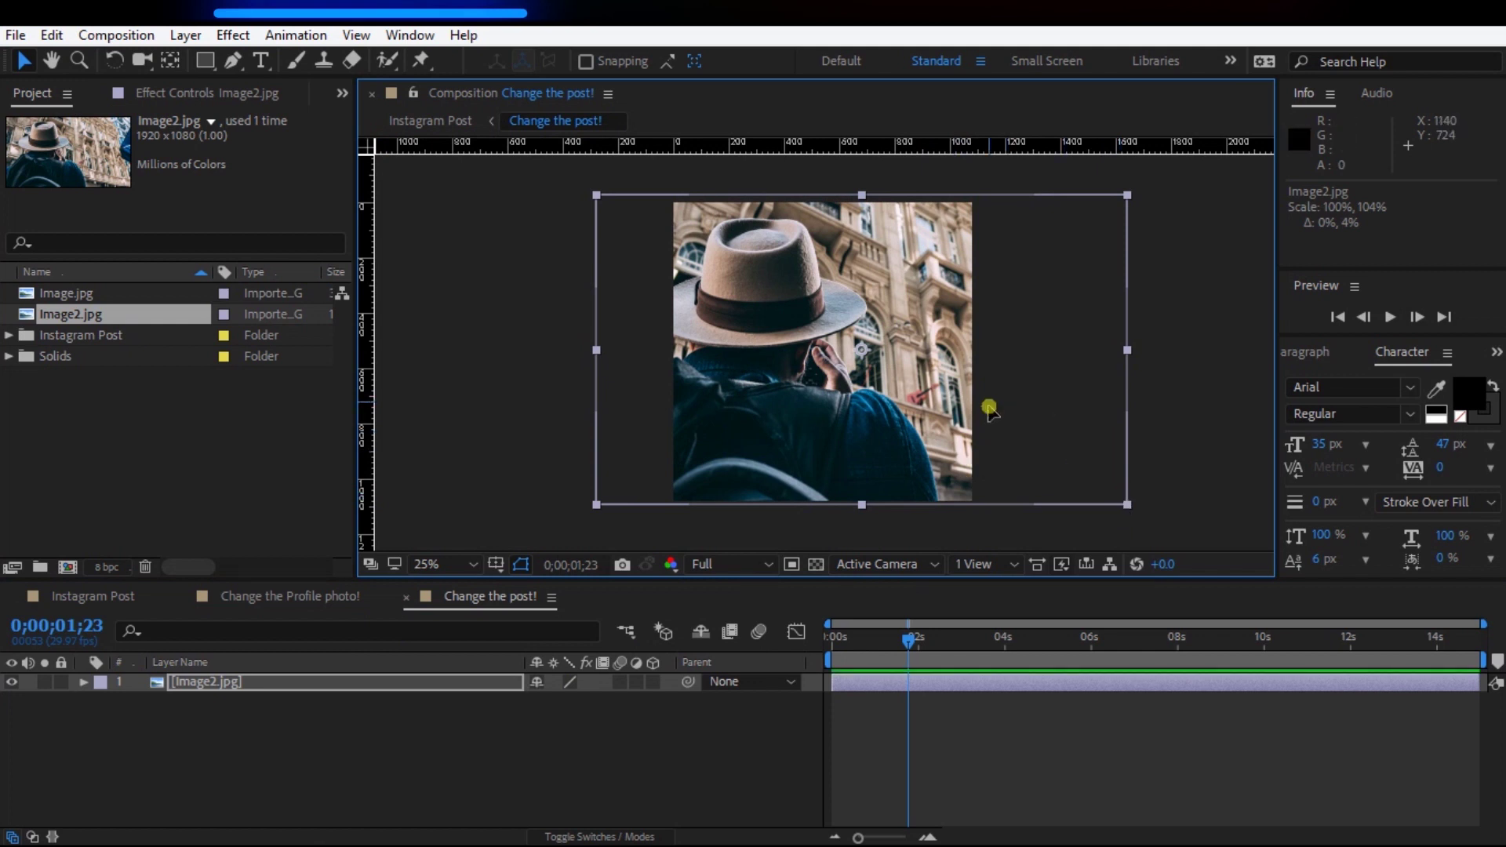
left_click_drag(989, 408, 994, 413)
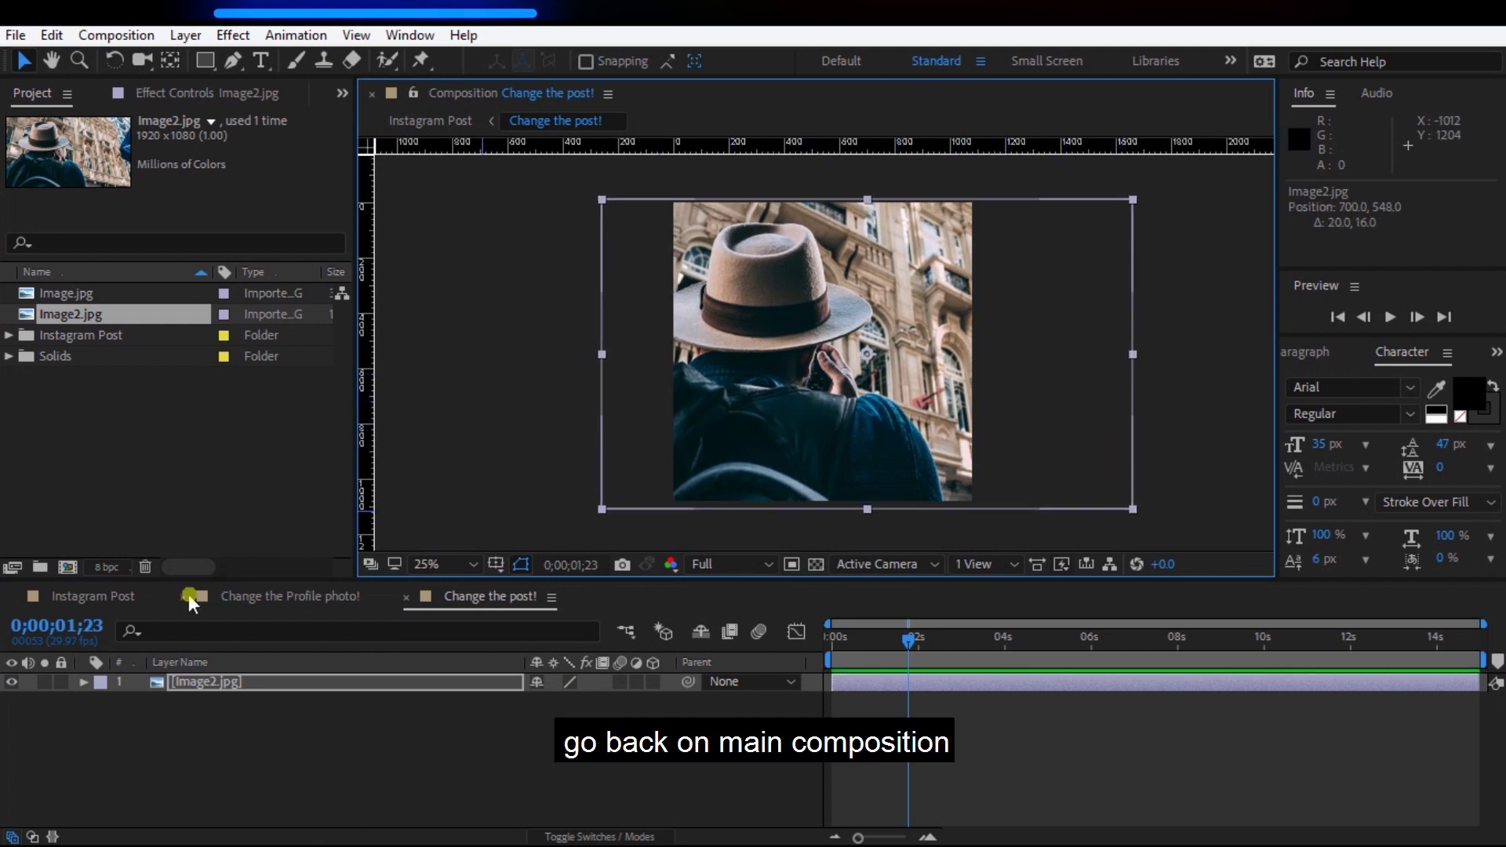
Step: Change the Username text layer on the post to its.Crossle
left_click(130, 595)
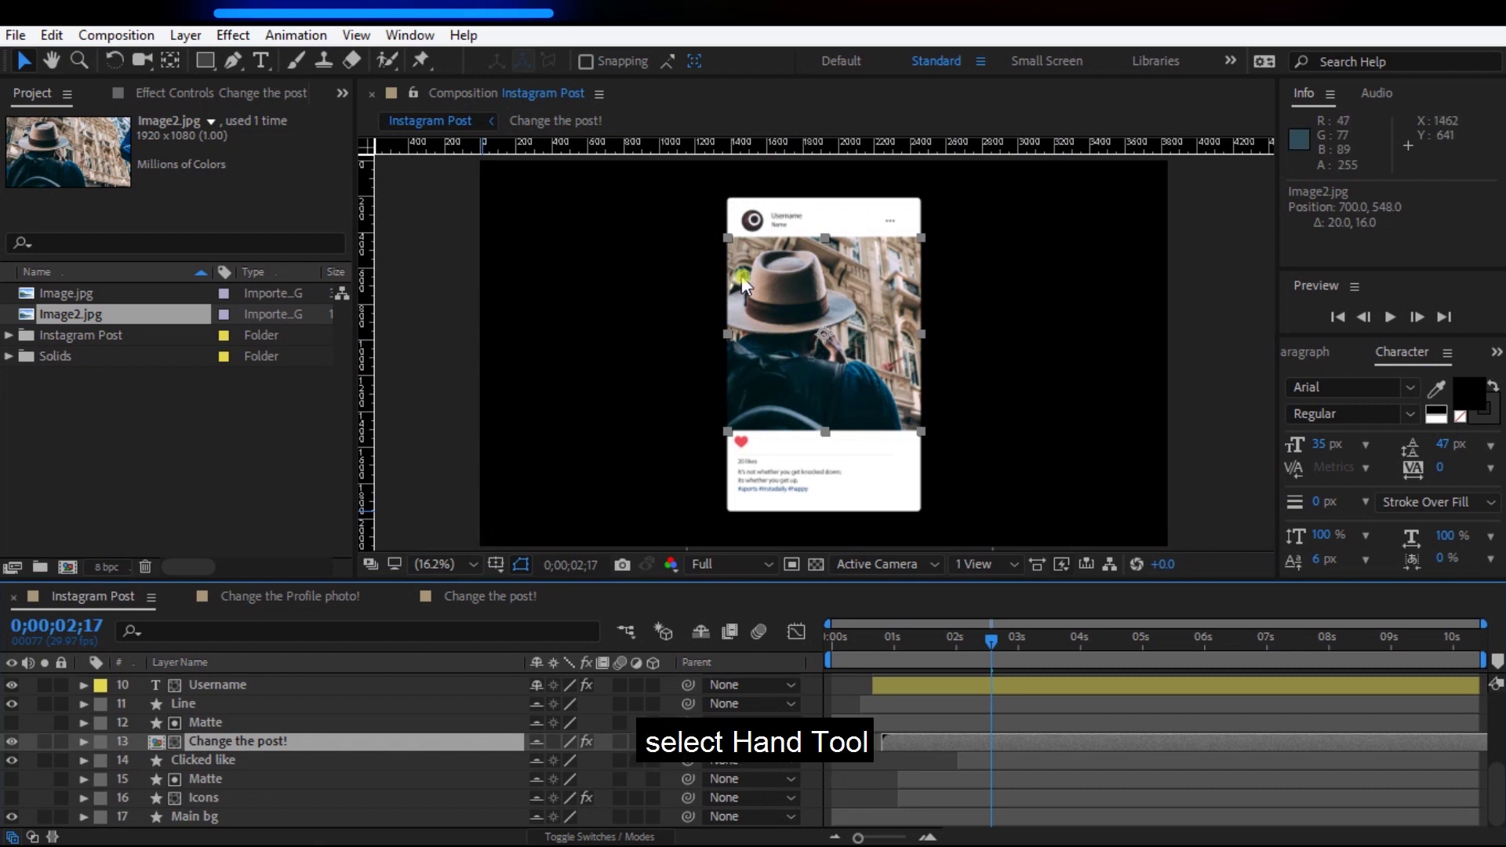
scroll(775, 282, "up", 2)
left_click(66, 71)
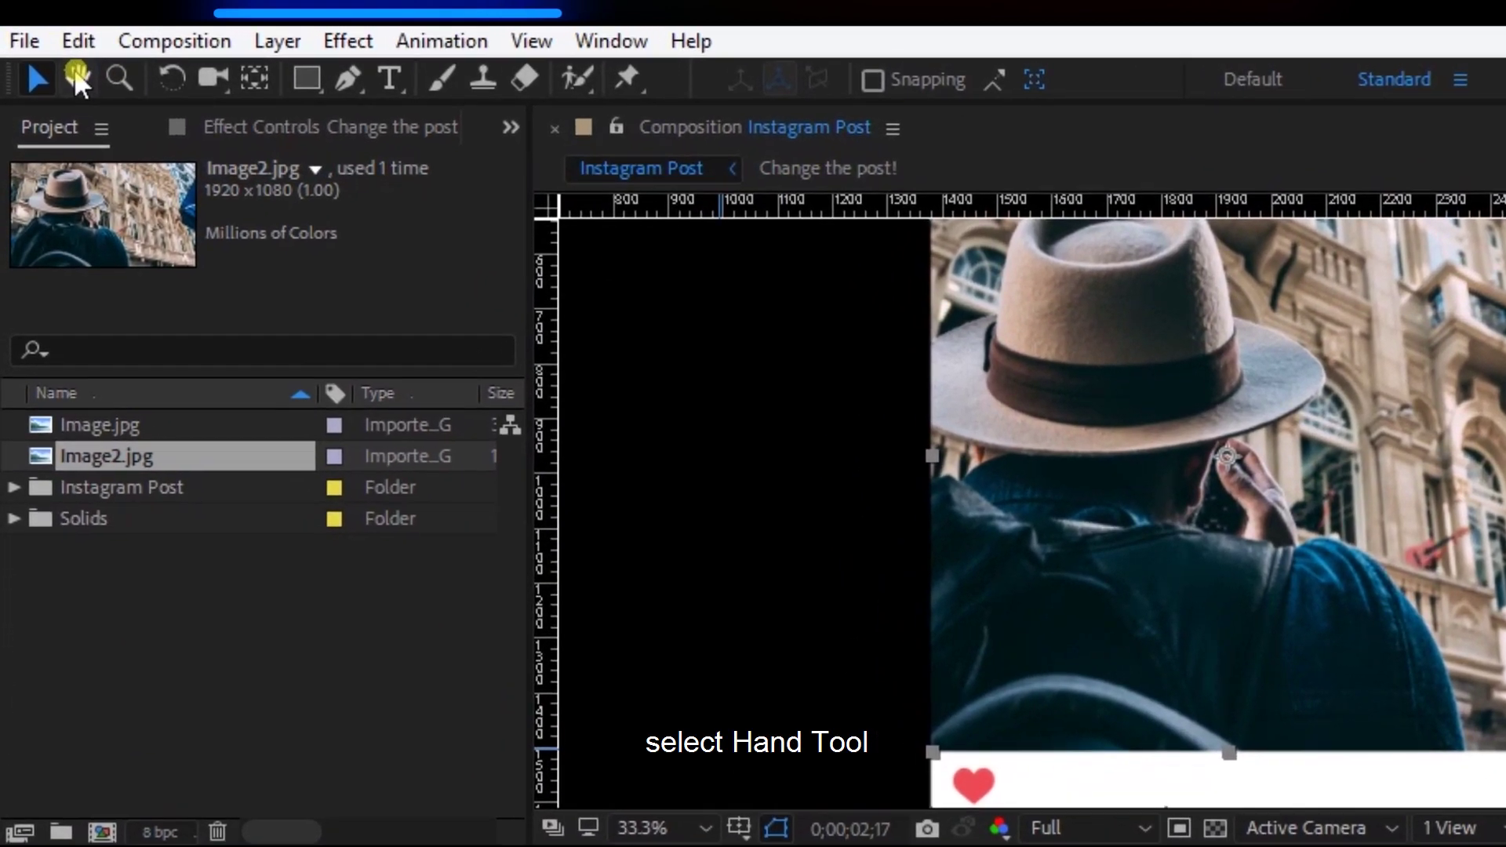
scroll(1211, 757, "up", 3)
left_click_drag(997, 469, 995, 719)
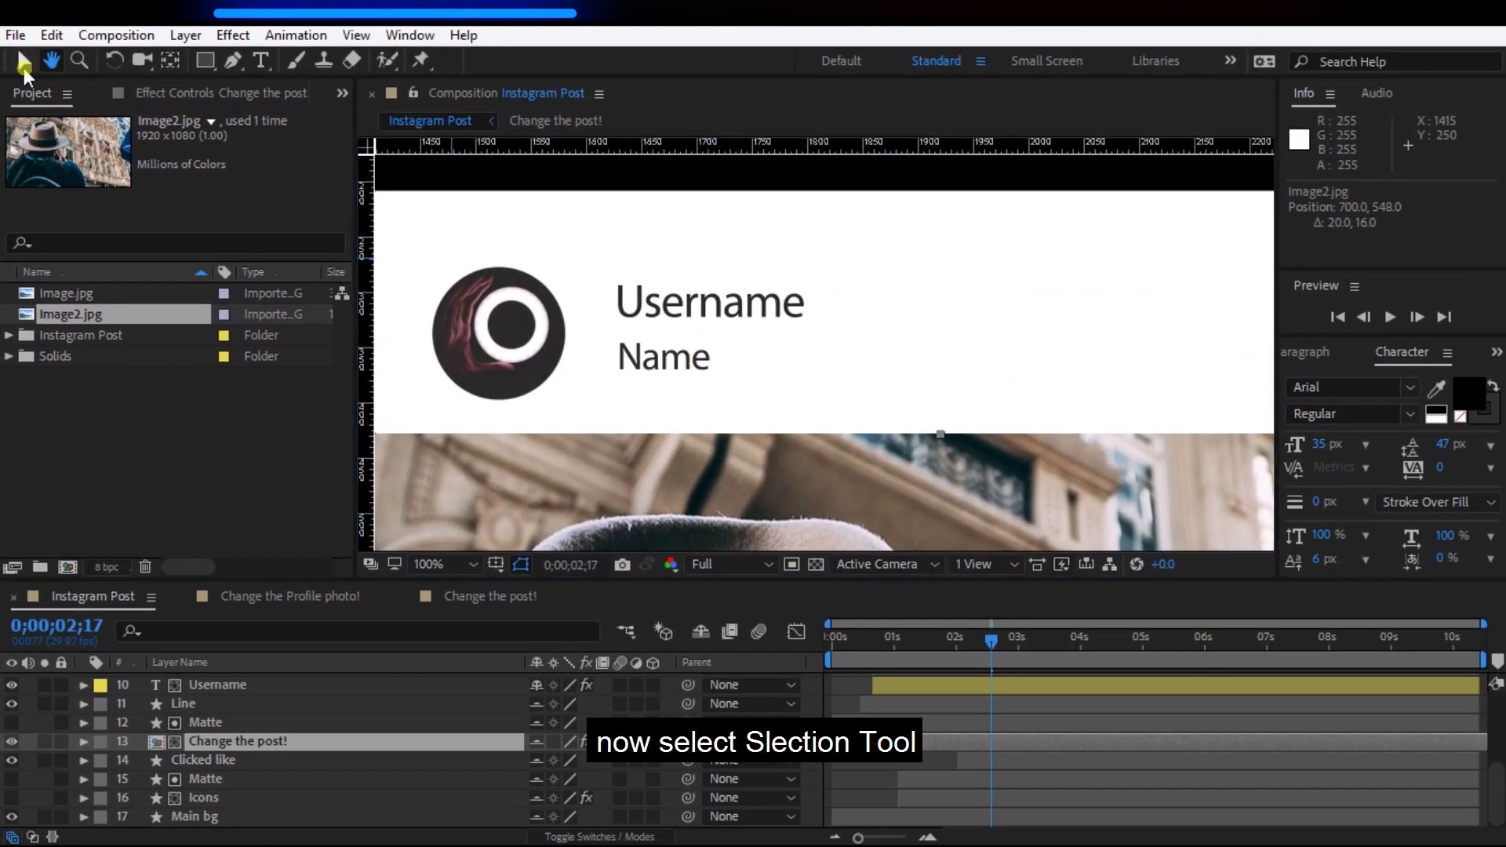
left_click(25, 68)
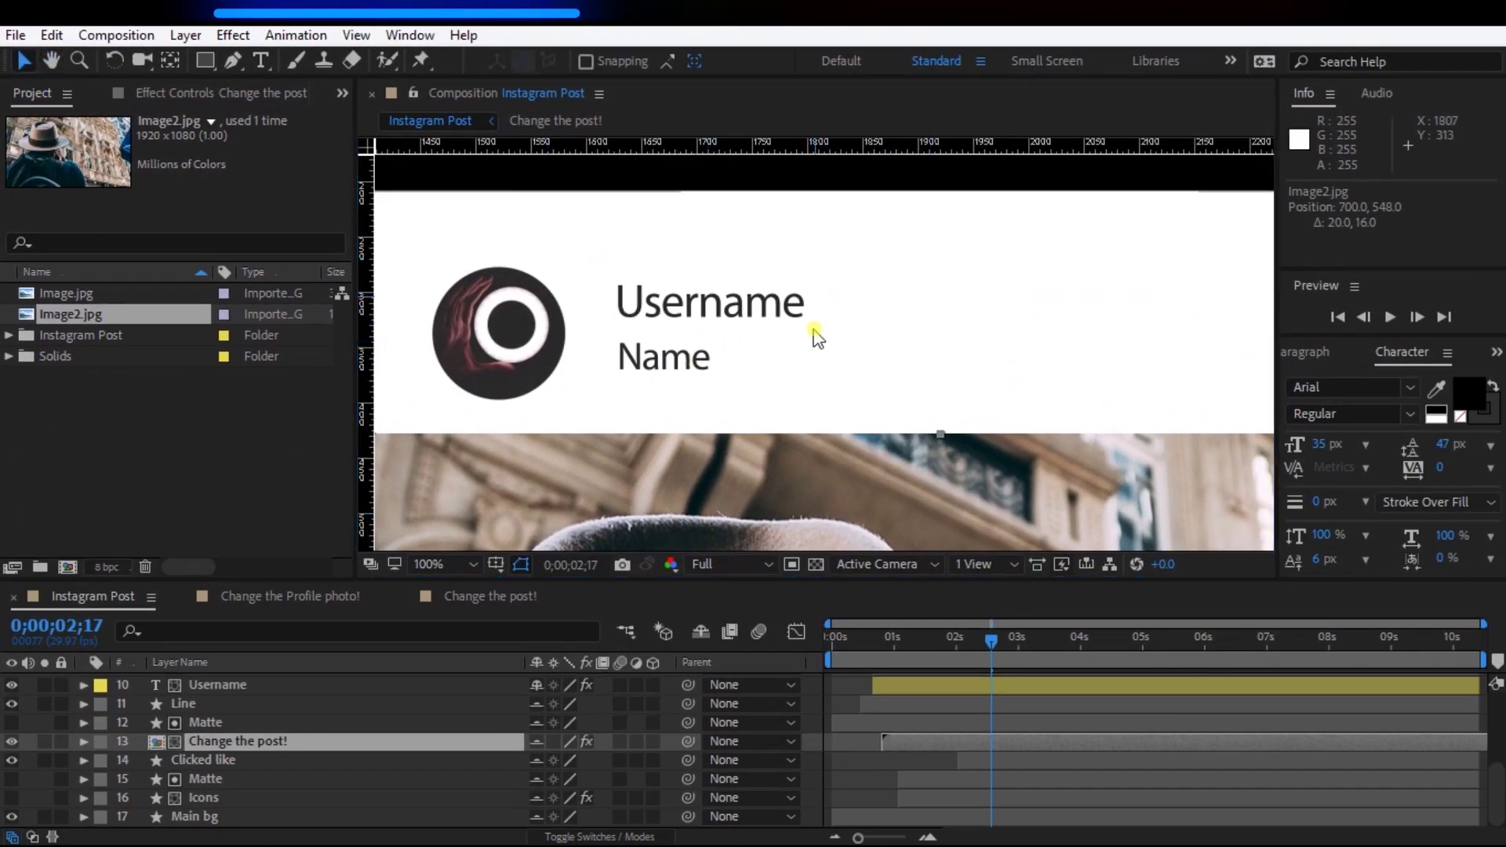
left_click(680, 325)
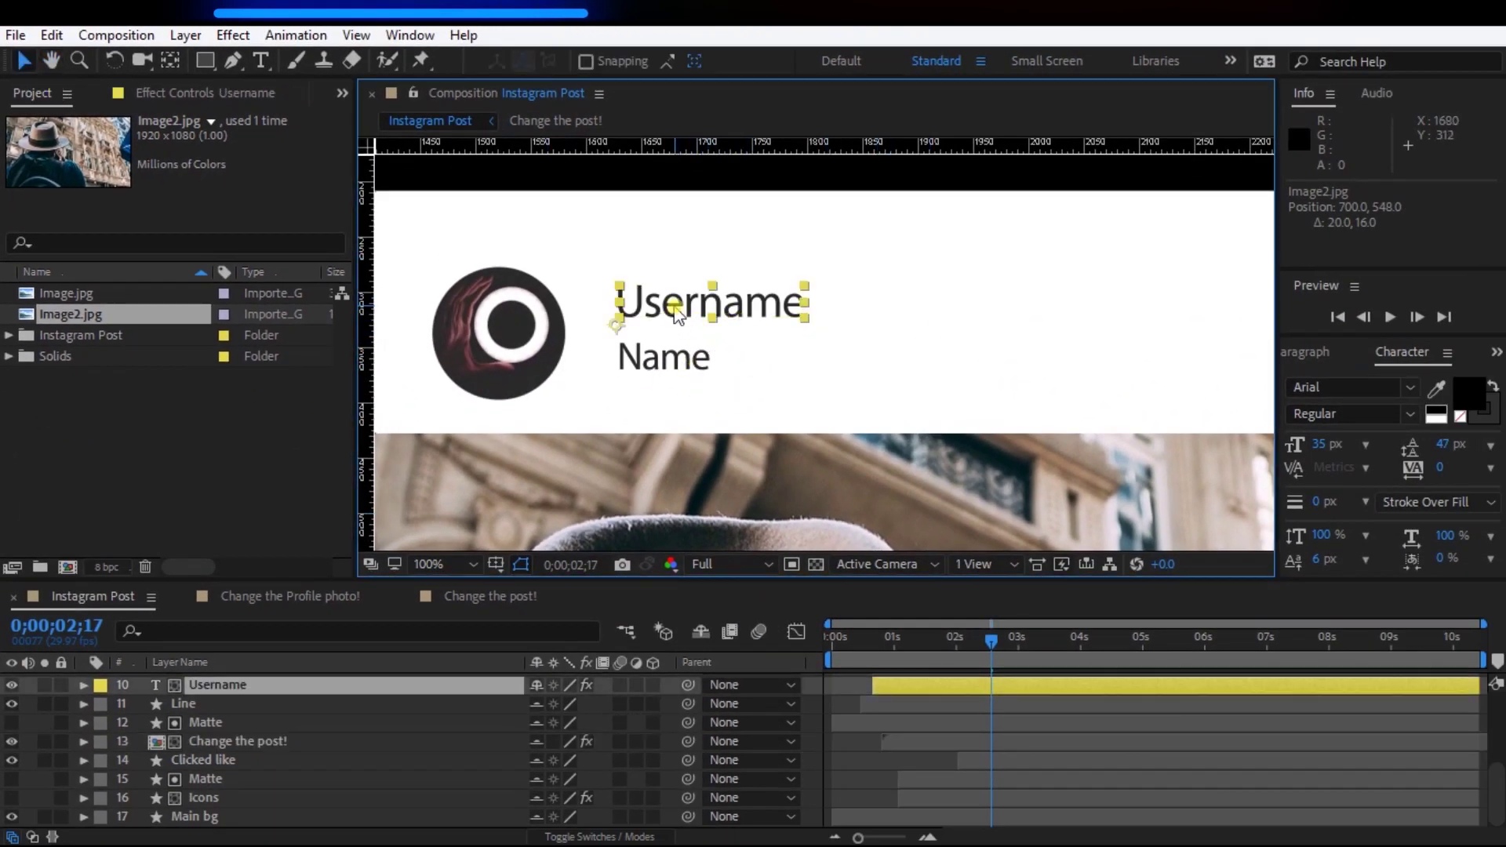
left_click(261, 60)
double_click(665, 306)
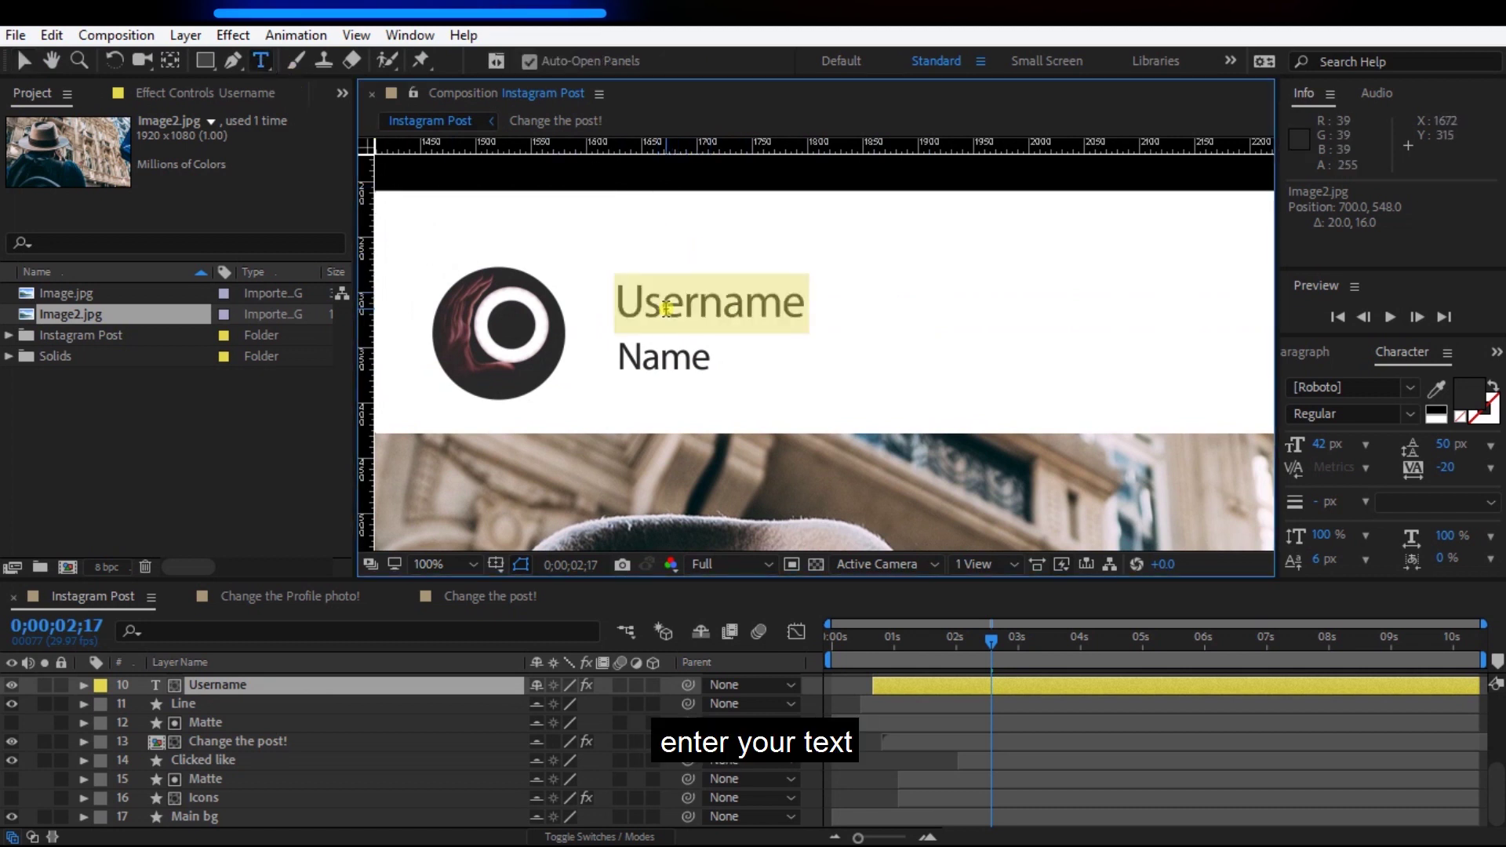
type("its.")
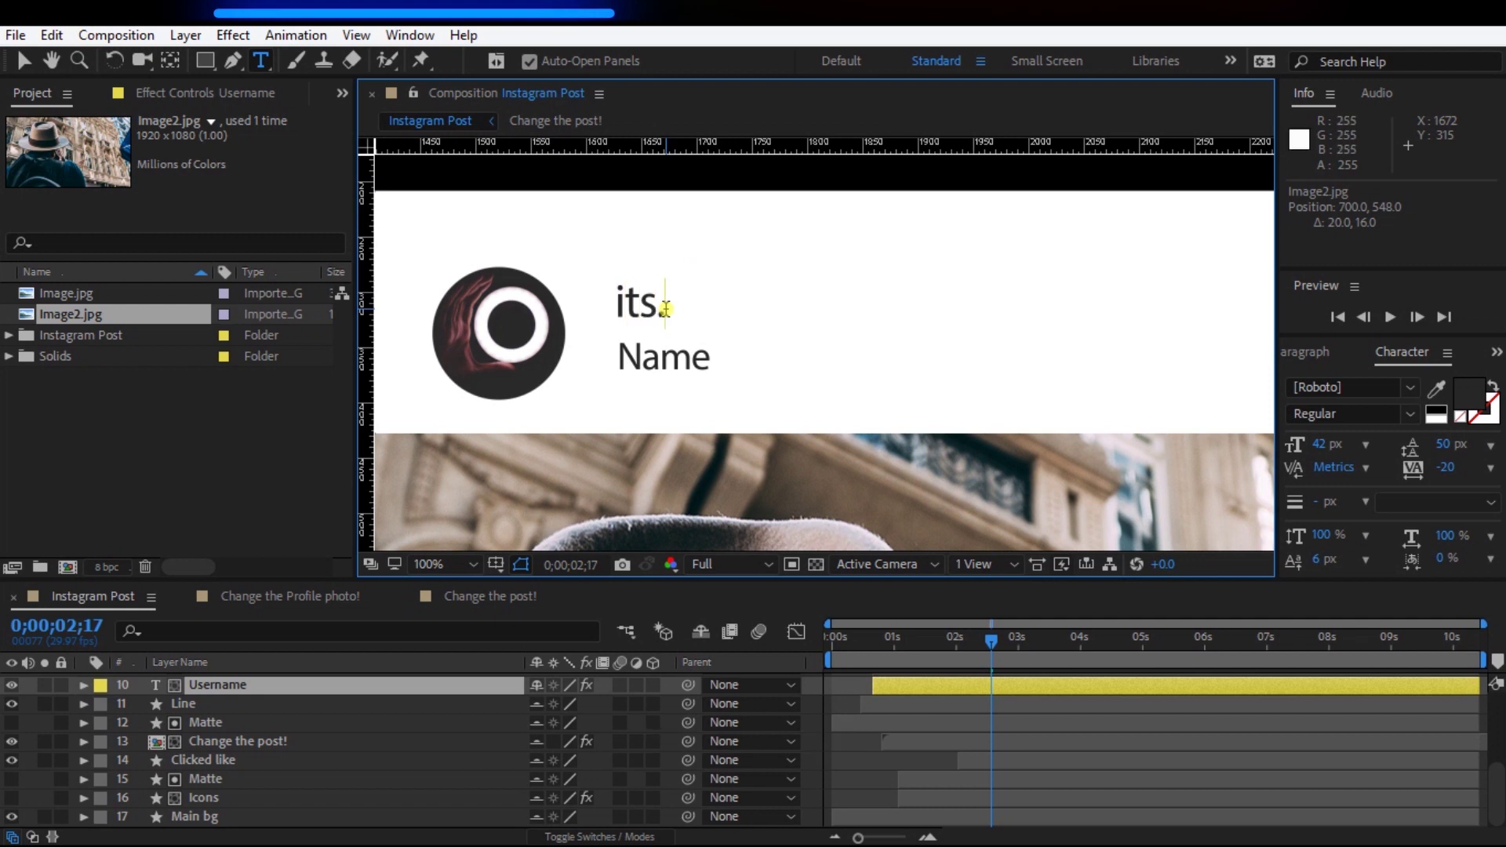
type("Crossle")
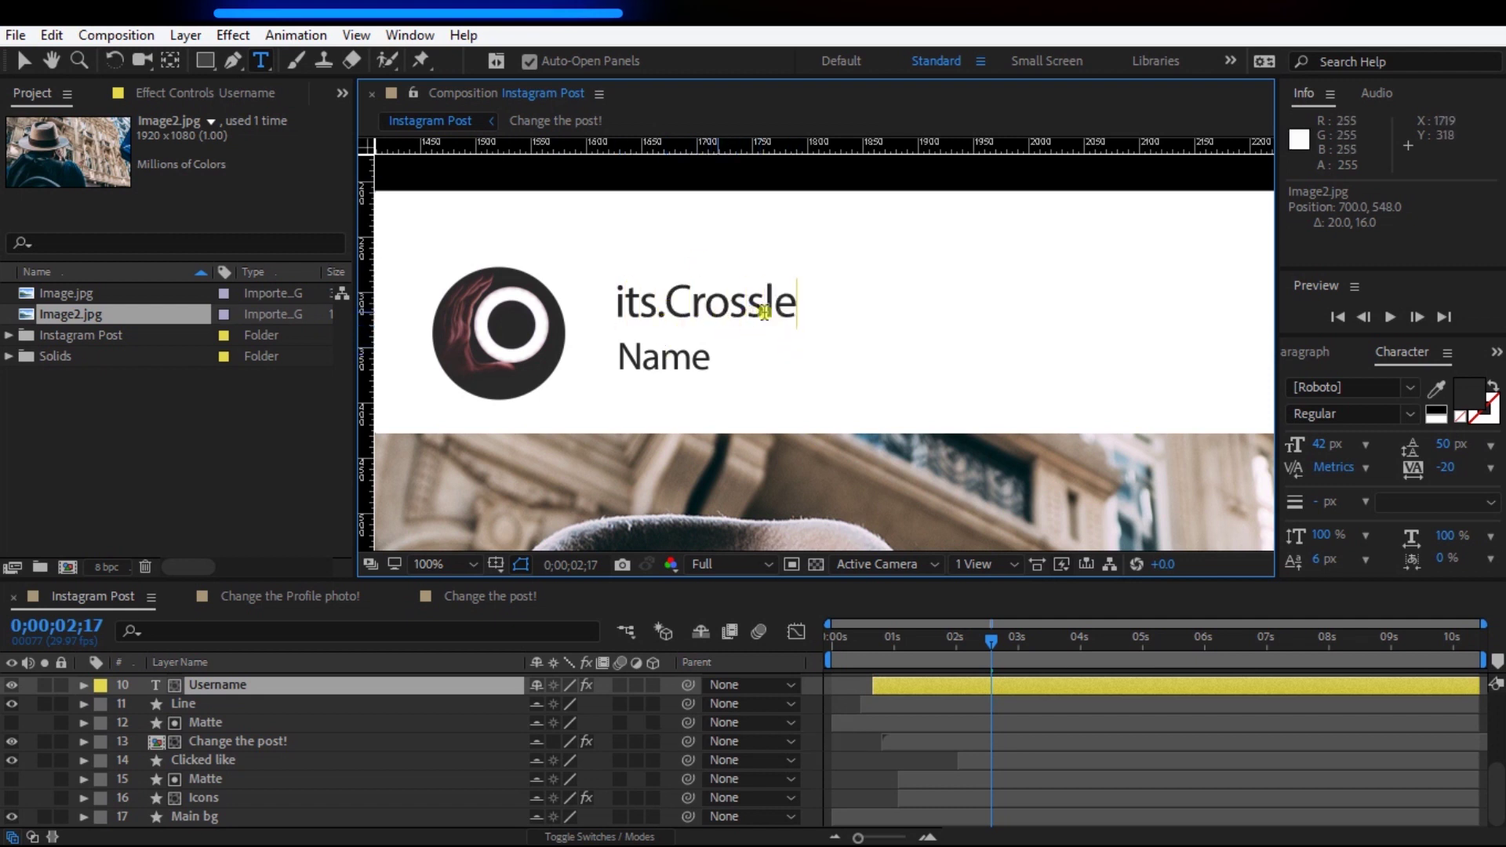
key("ctrl+Left")
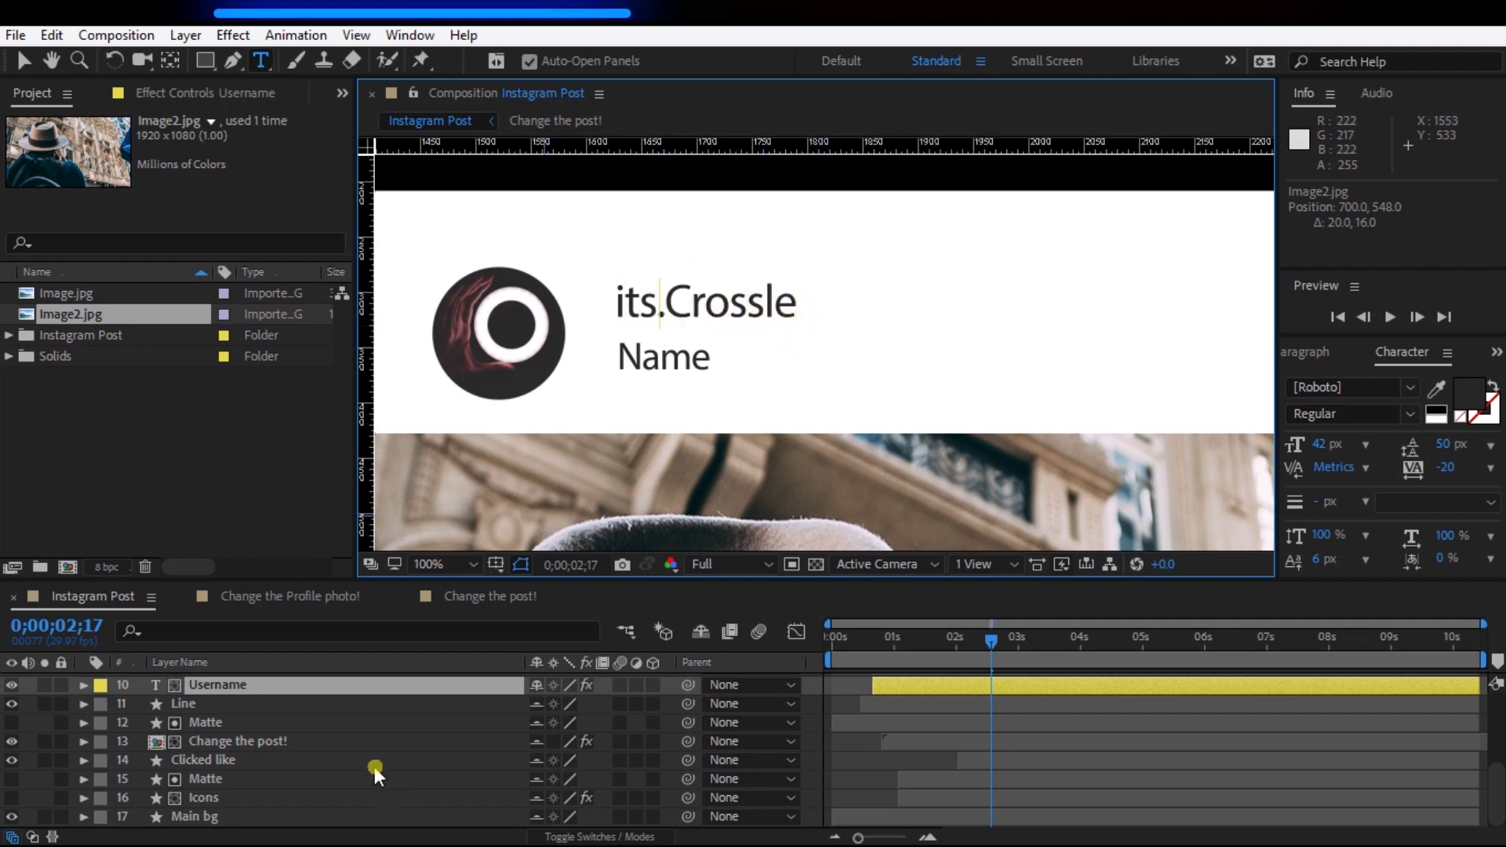
scroll(374, 772, "up", 2)
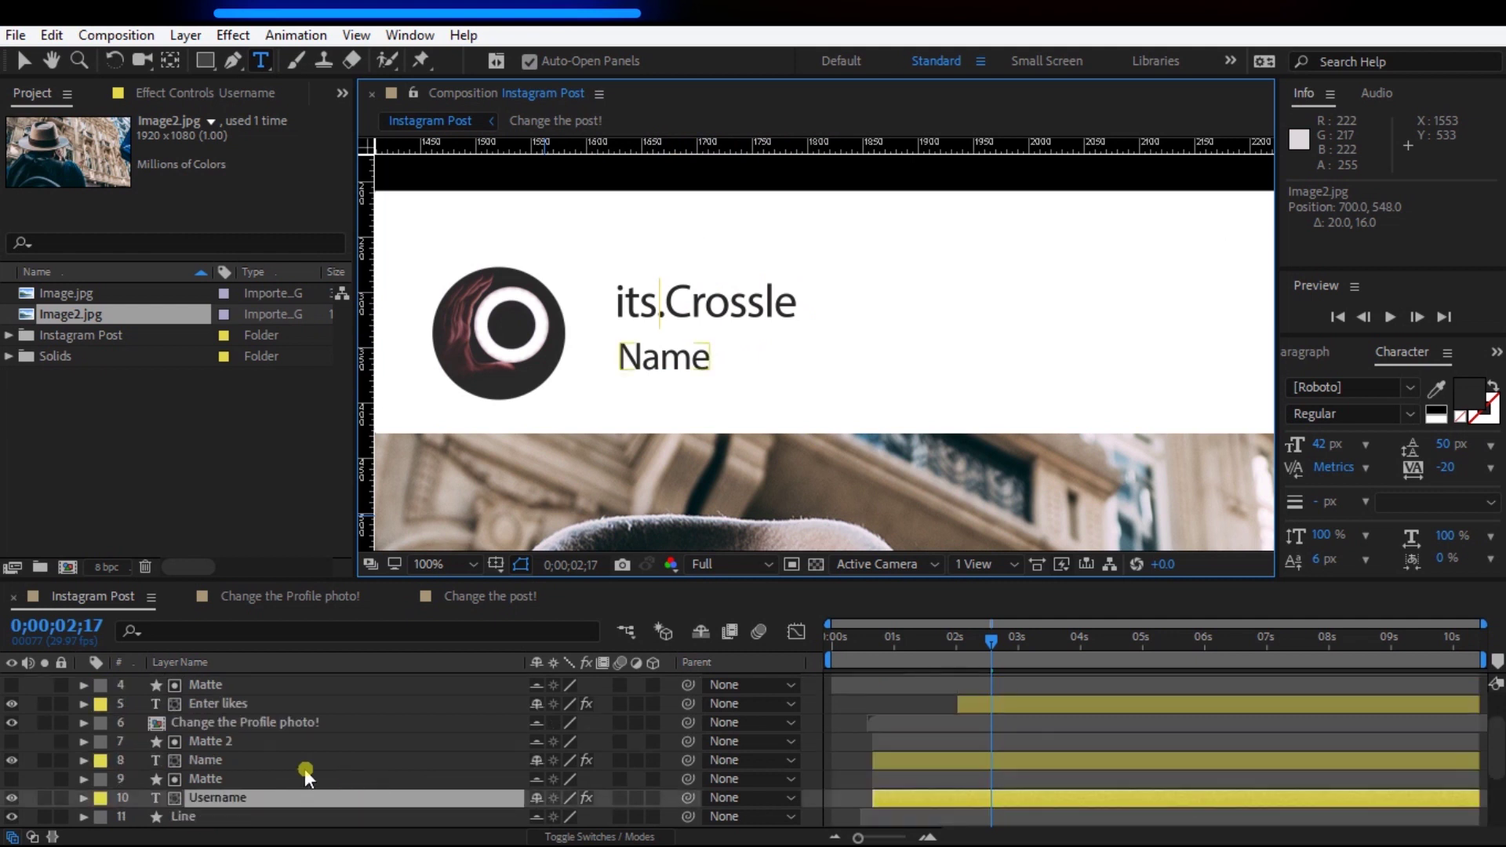
Step: Rename the Name layer to Edrobz and nudge it slightly left
double_click(212, 761)
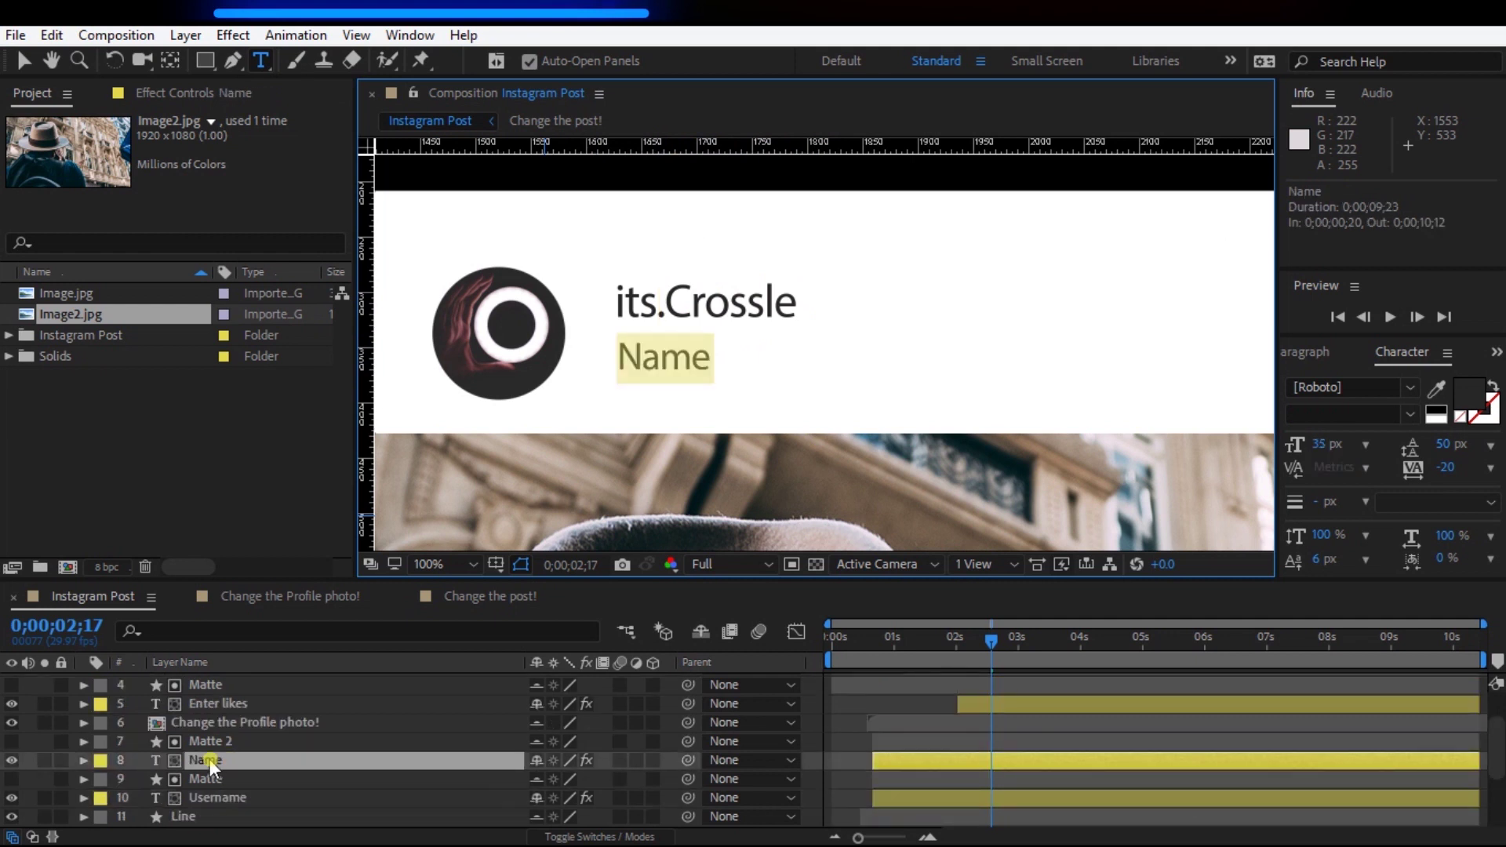
type("Edrobz")
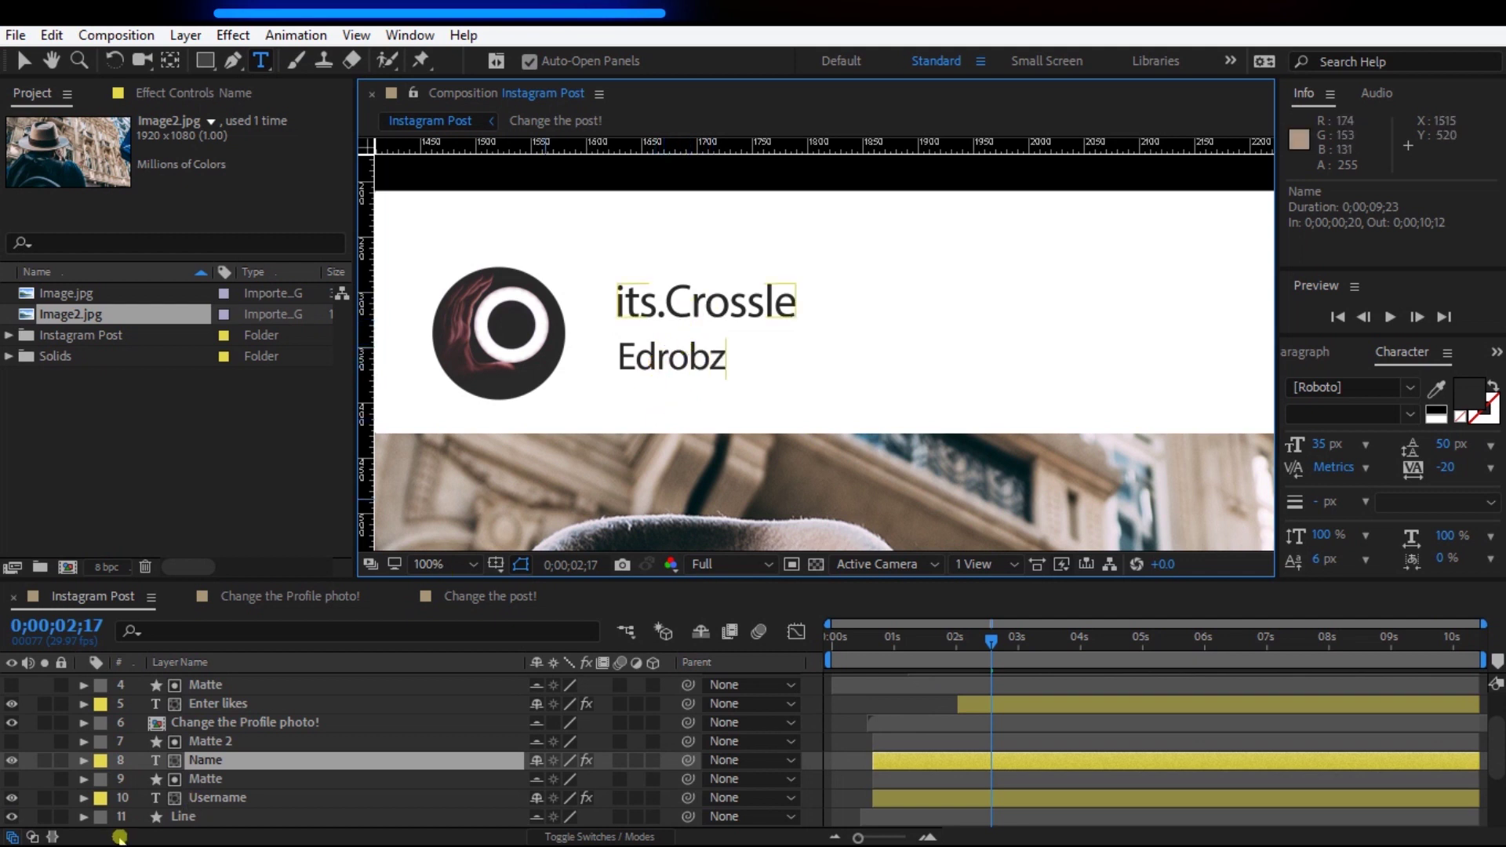
left_click(83, 760)
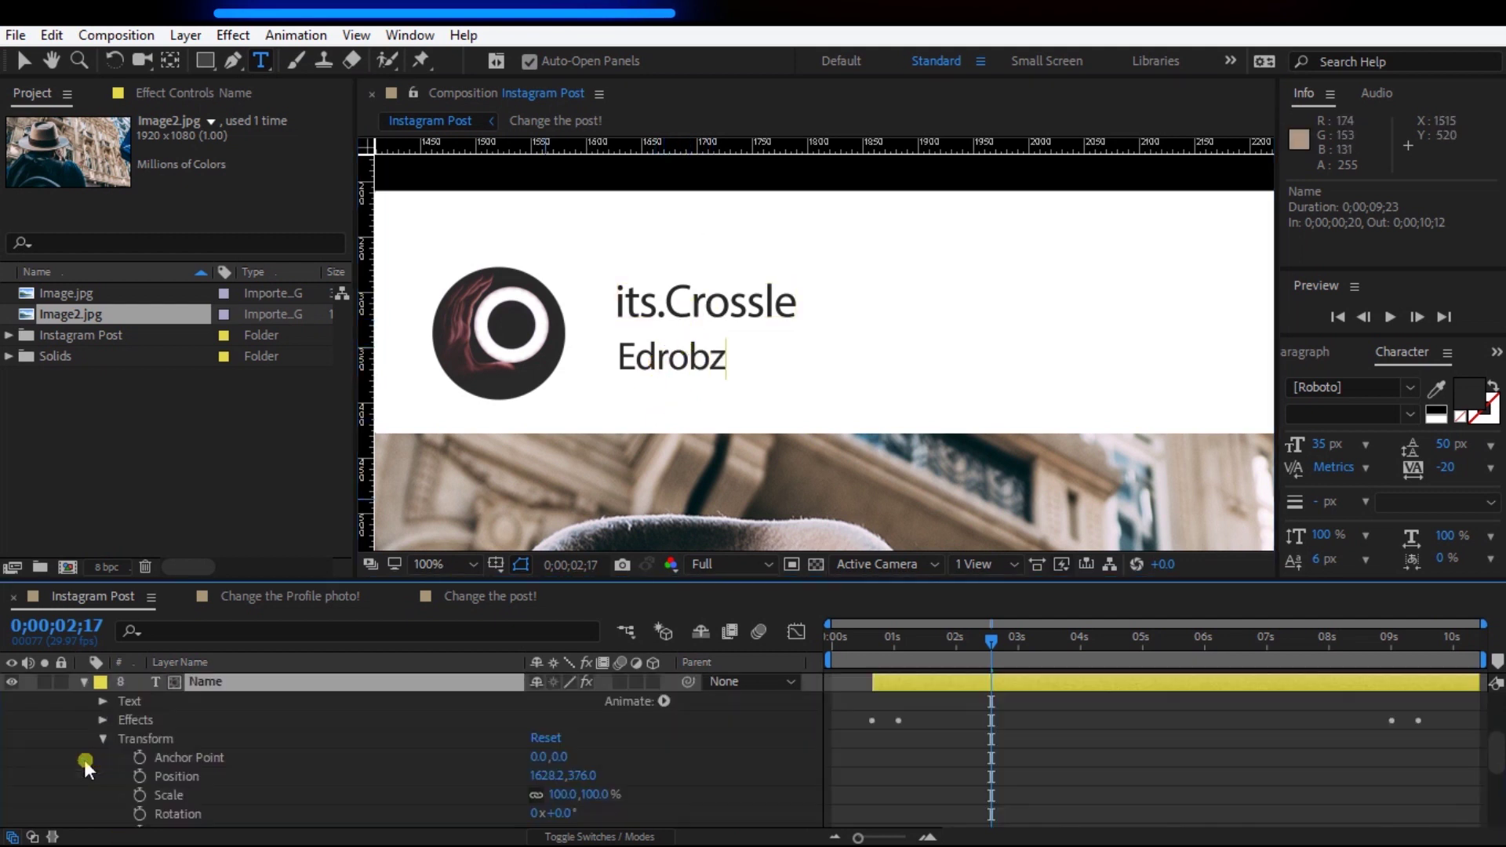
scroll(289, 753, "down", 2)
scroll(315, 716, "down", 1)
scroll(503, 725, "up", 3)
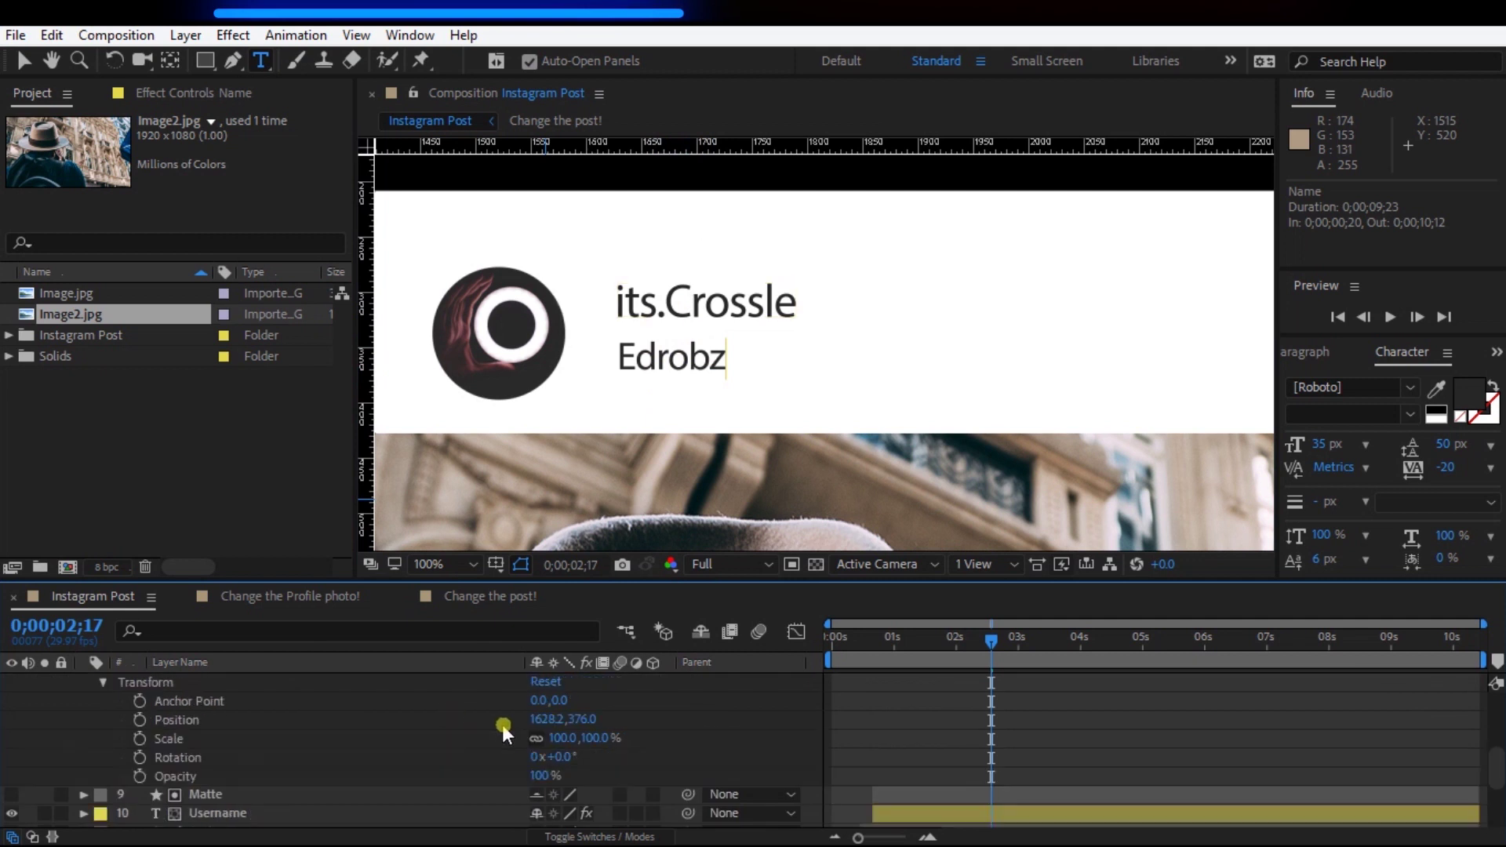
left_click_drag(544, 719, 544, 723)
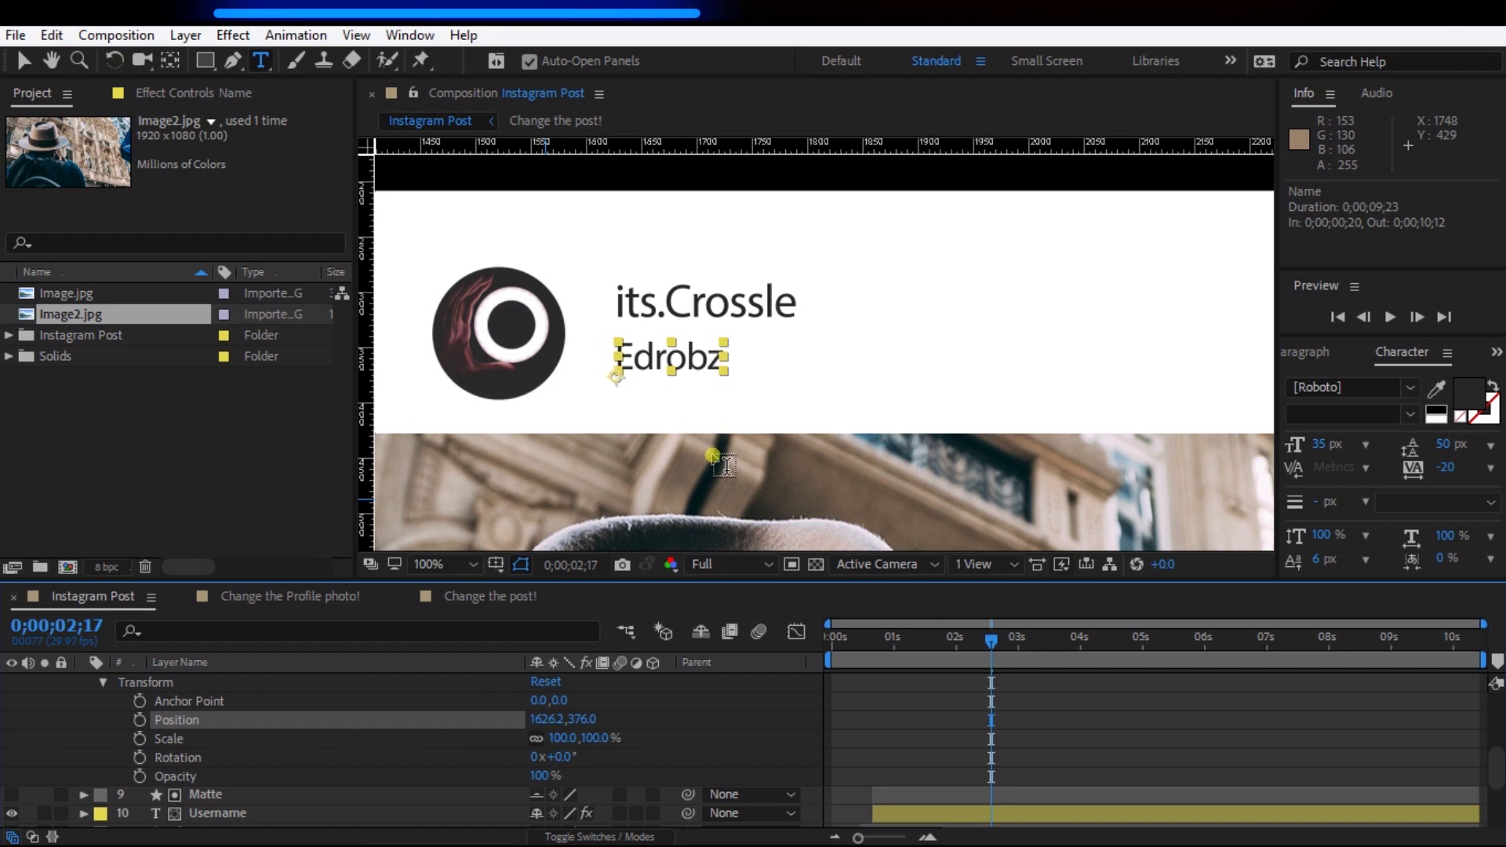
scroll(141, 758, "up", 3)
left_click(84, 738)
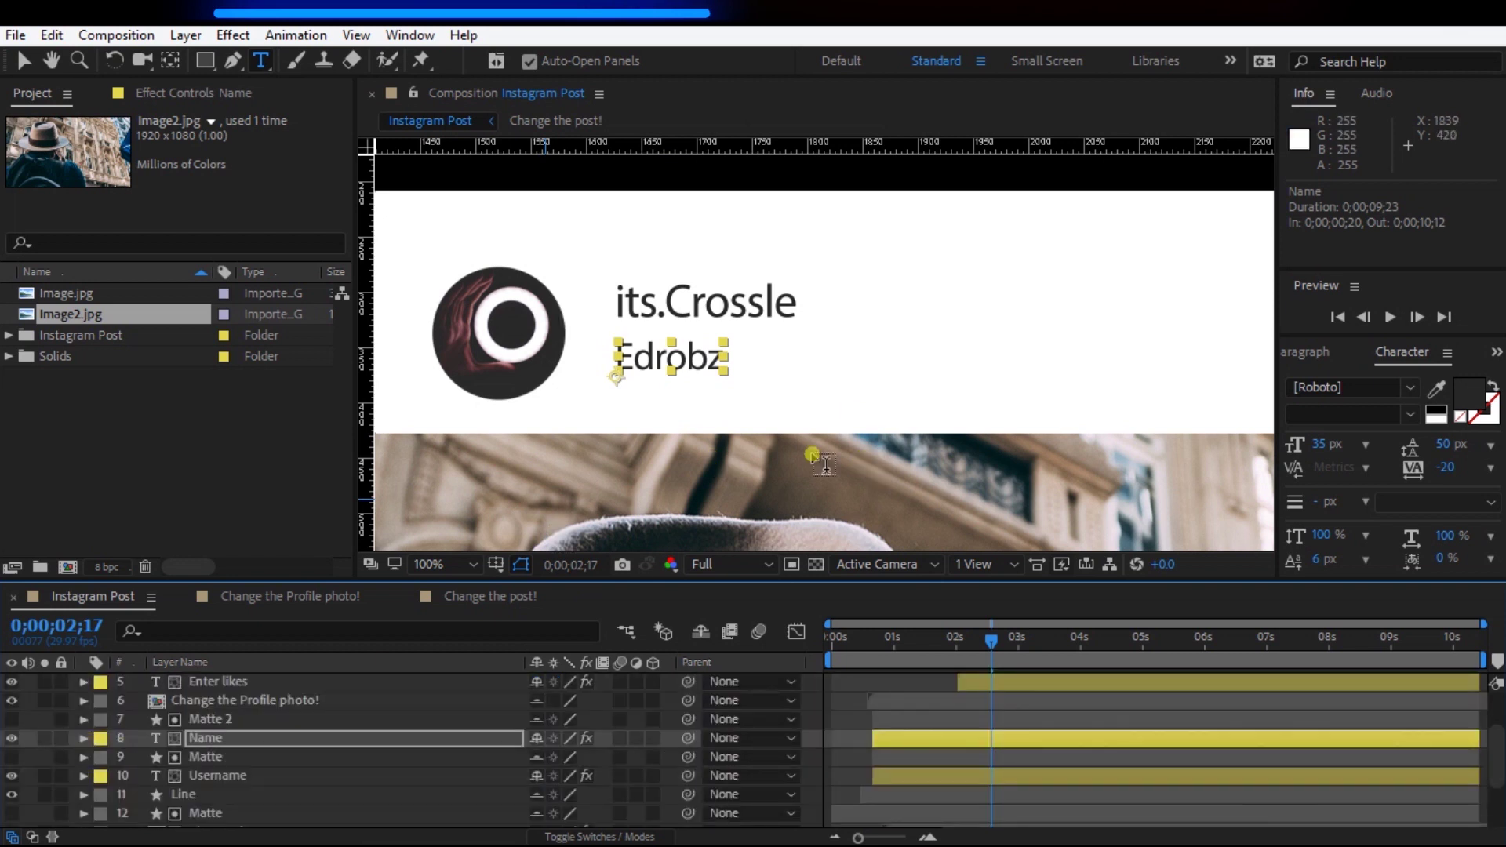
key("comma")
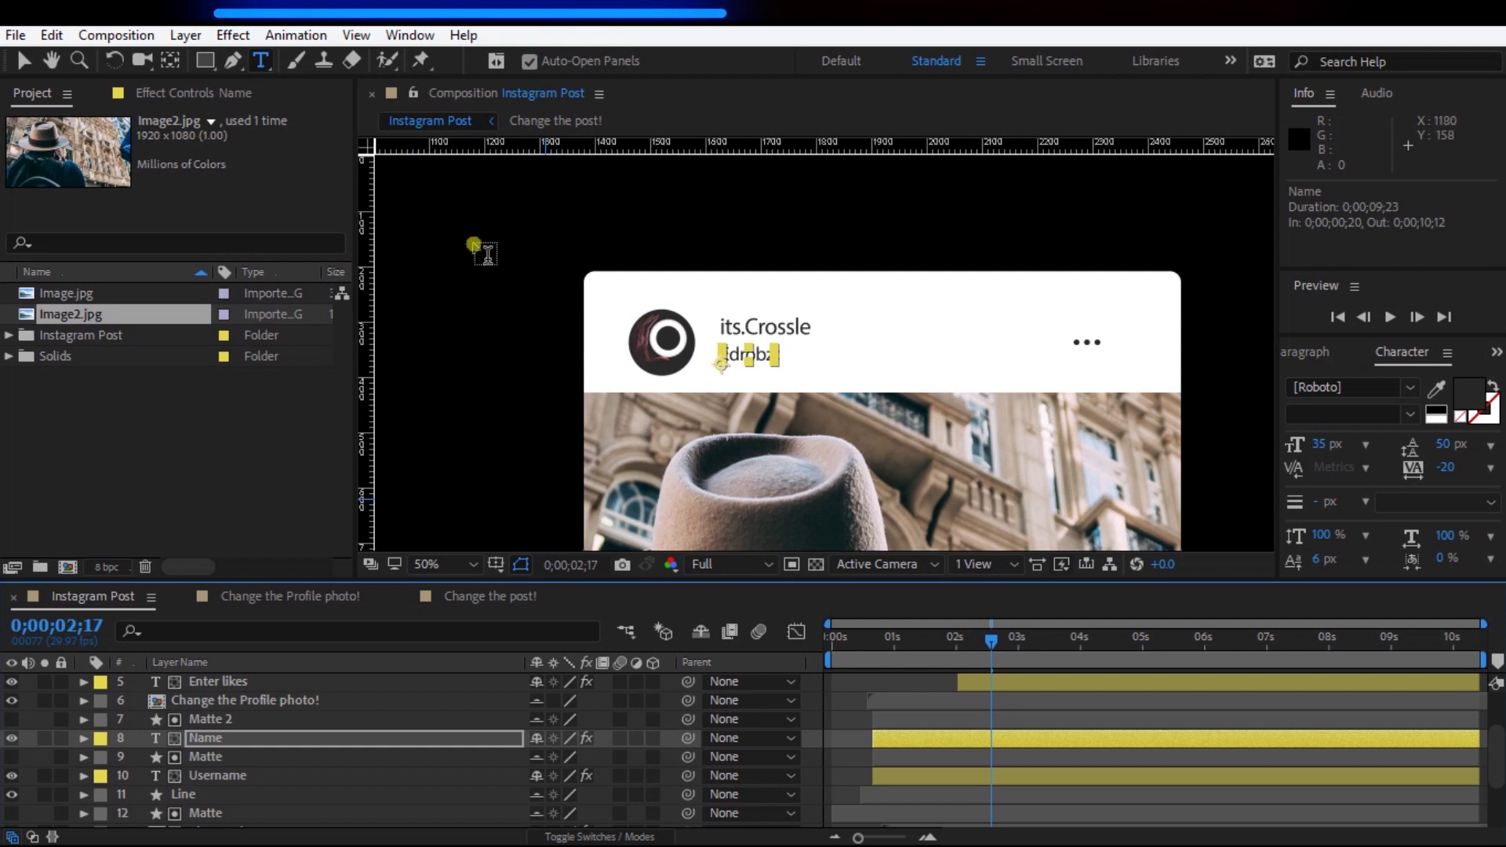
key("h")
scroll(832, 302, "down", 5)
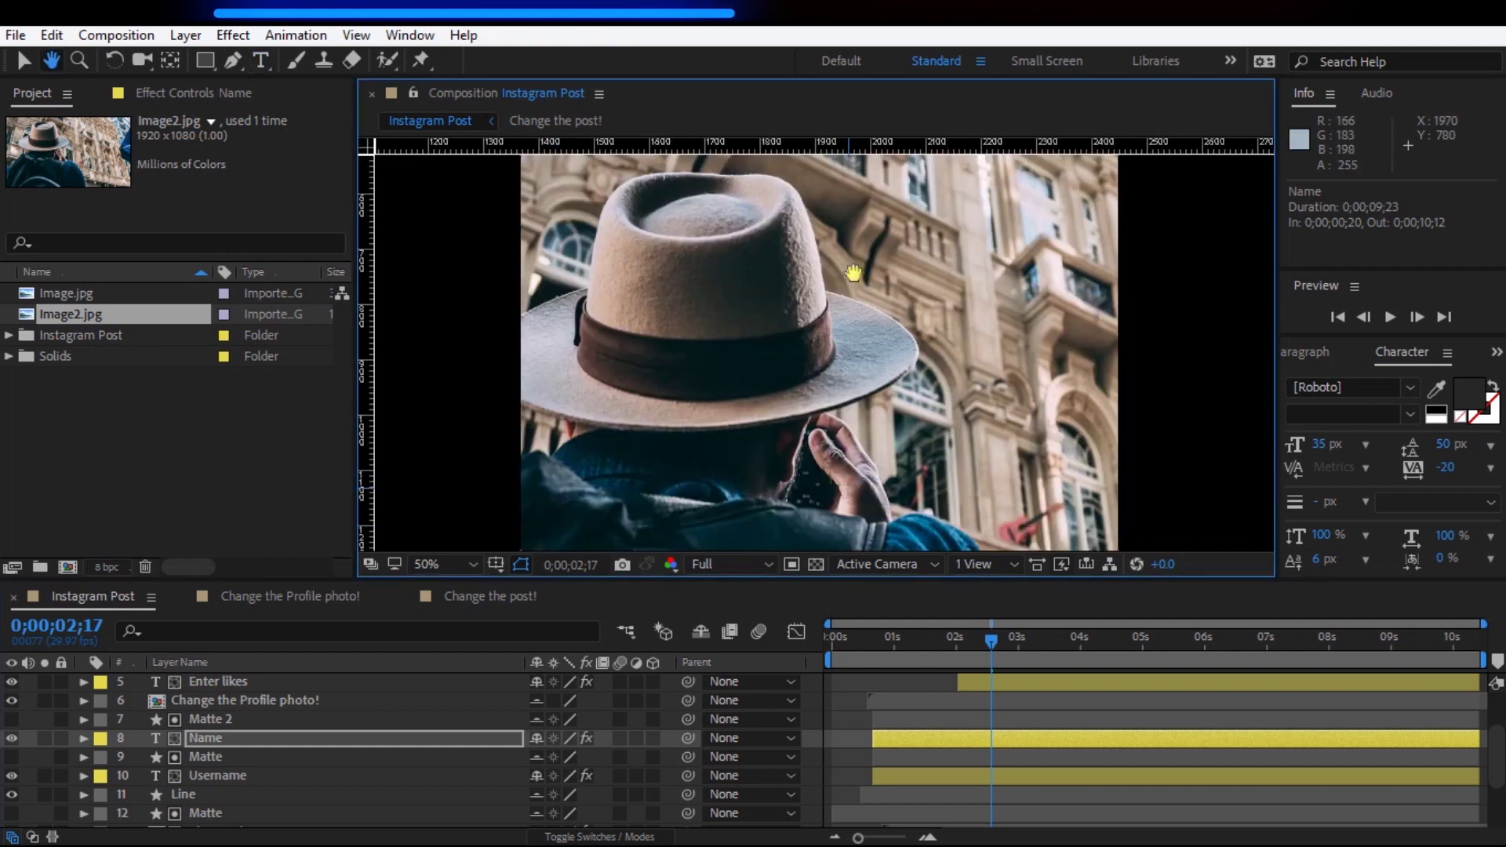
scroll(881, 330, "down", 3)
scroll(871, 458, "down", 2)
scroll(757, 393, "down", 2)
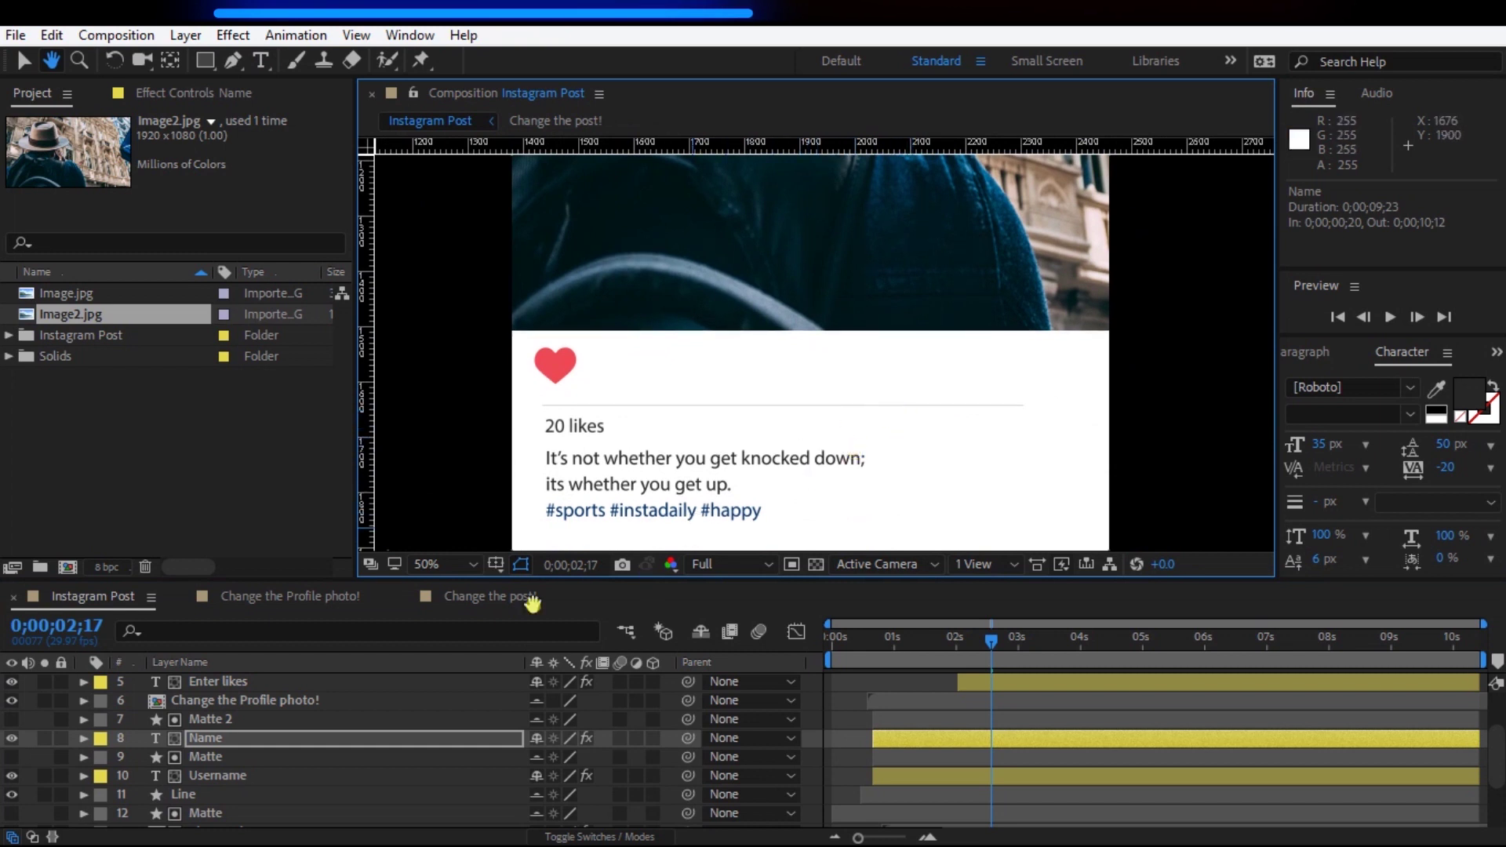
Step: Turn on the Icons layer so comment and share icons show beside the heart
key("v")
scroll(392, 732, "down", 3)
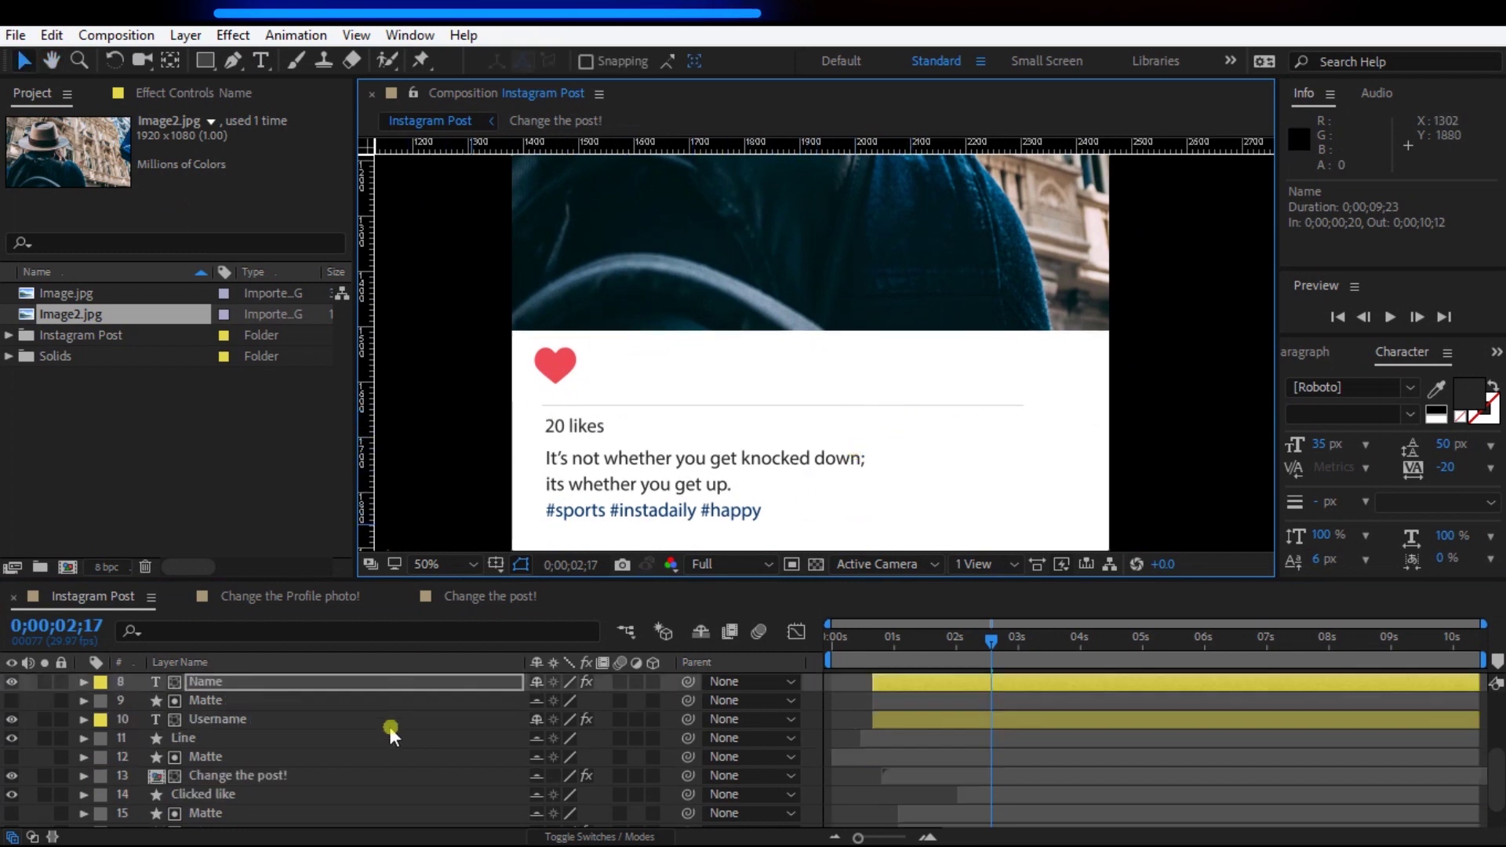
scroll(392, 733, "down", 2)
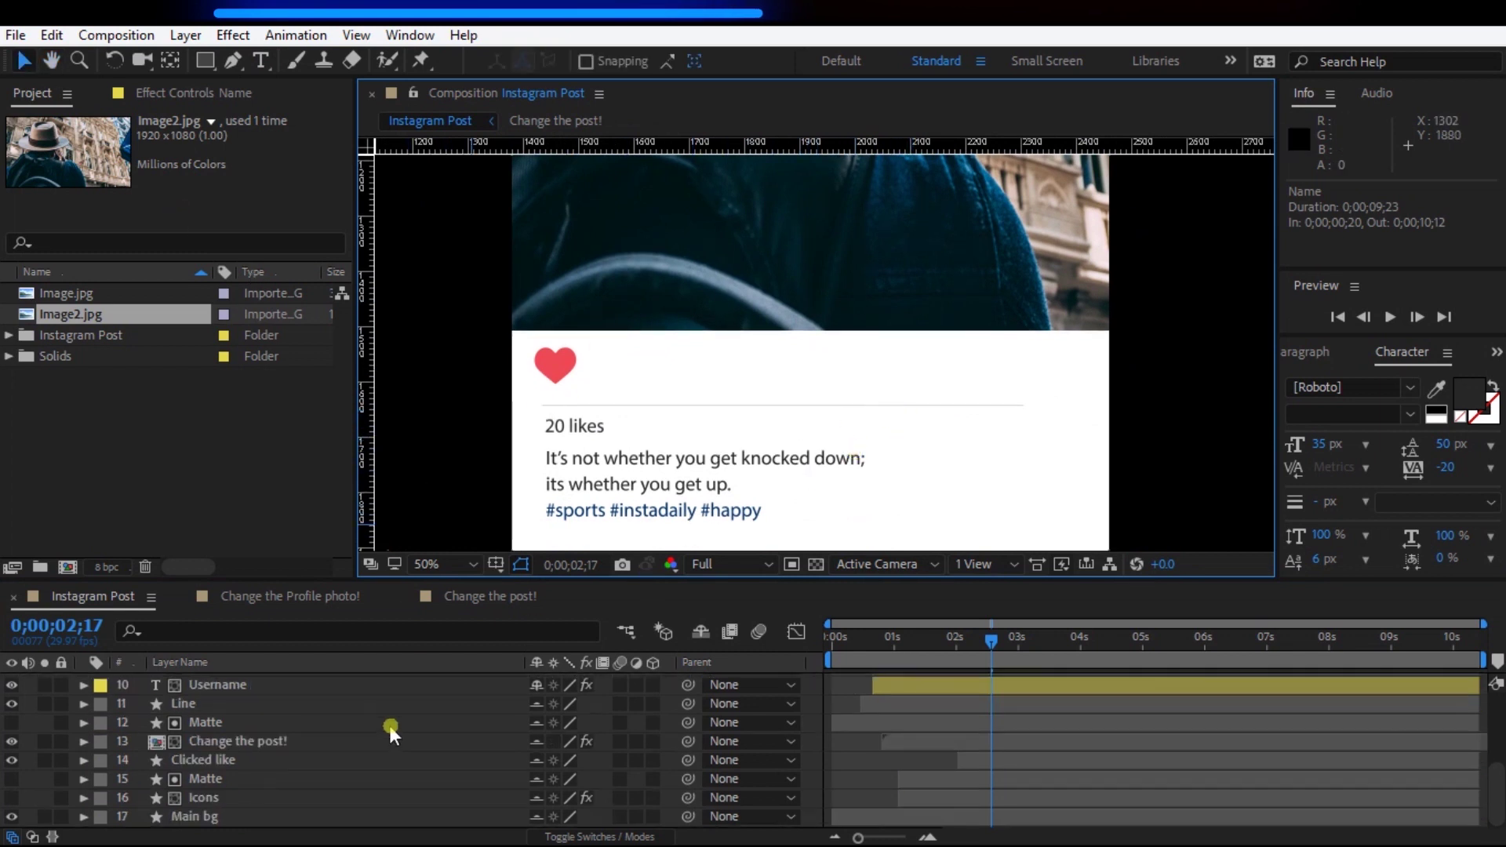
left_click(11, 798)
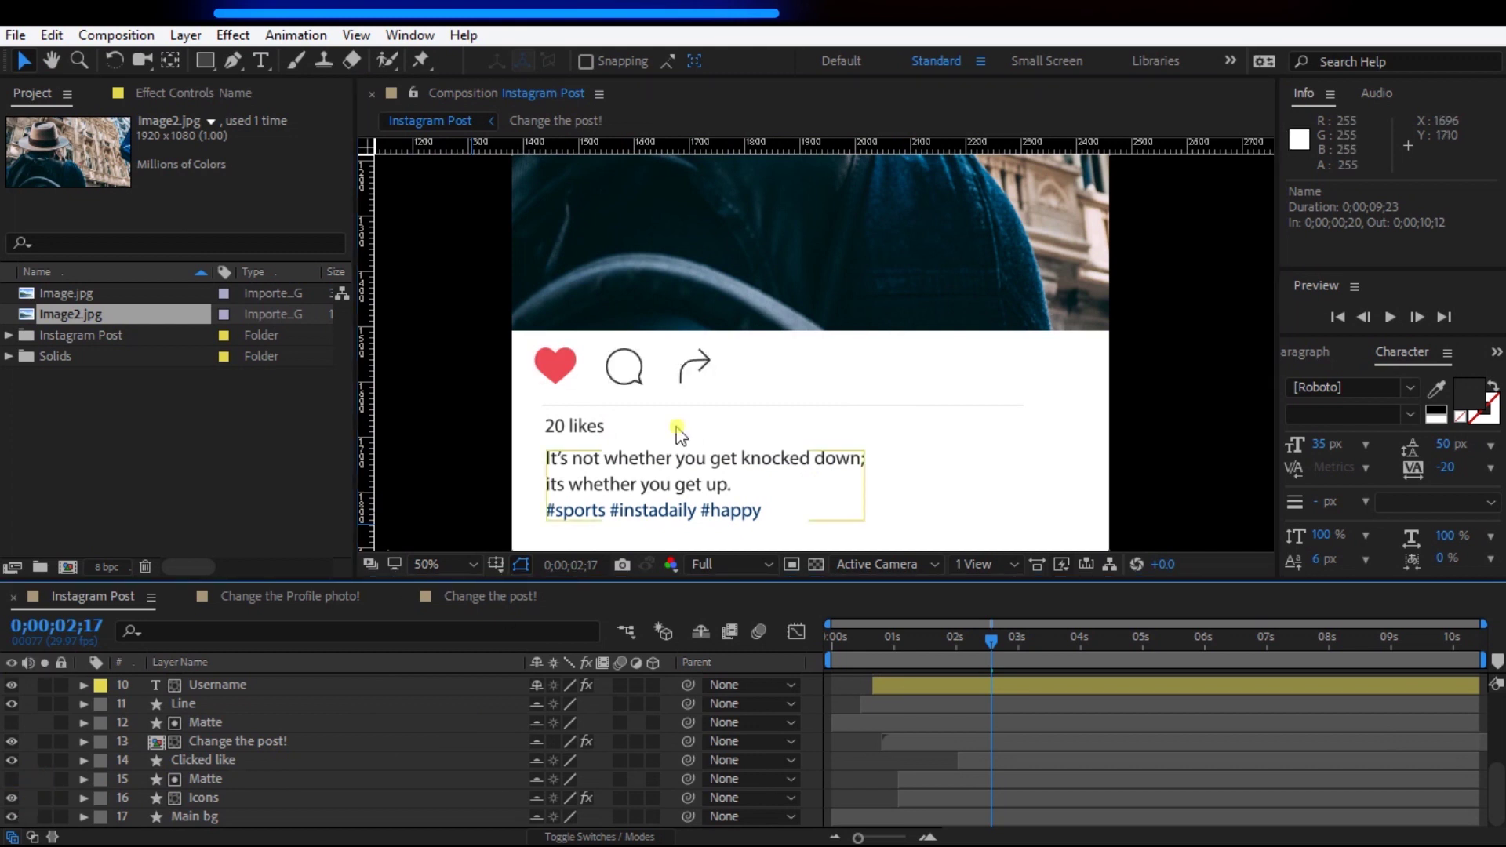
scroll(353, 750, "up", 3)
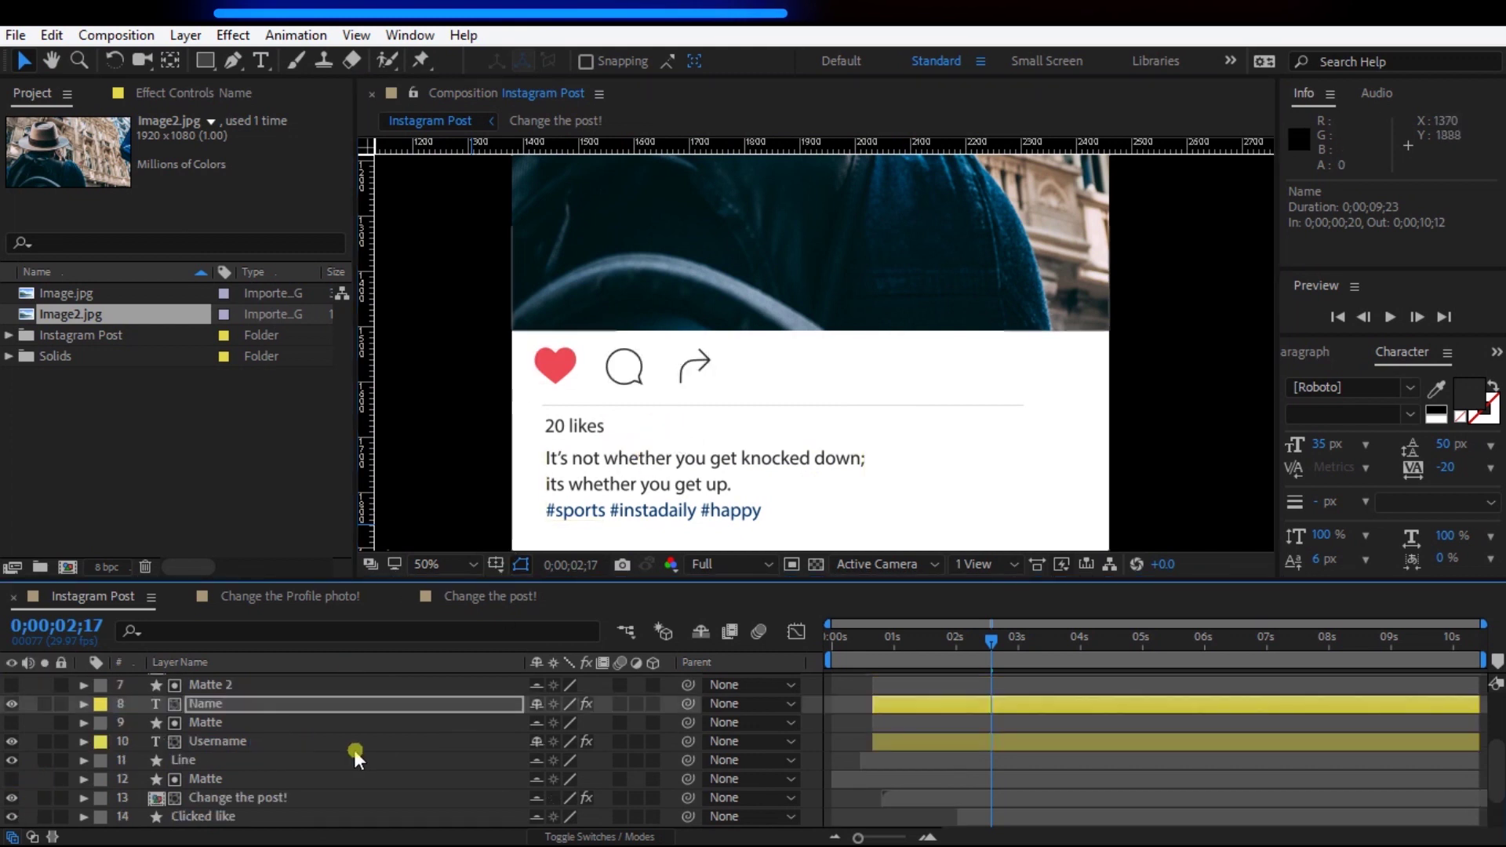
scroll(390, 751, "up", 6)
left_click(357, 684)
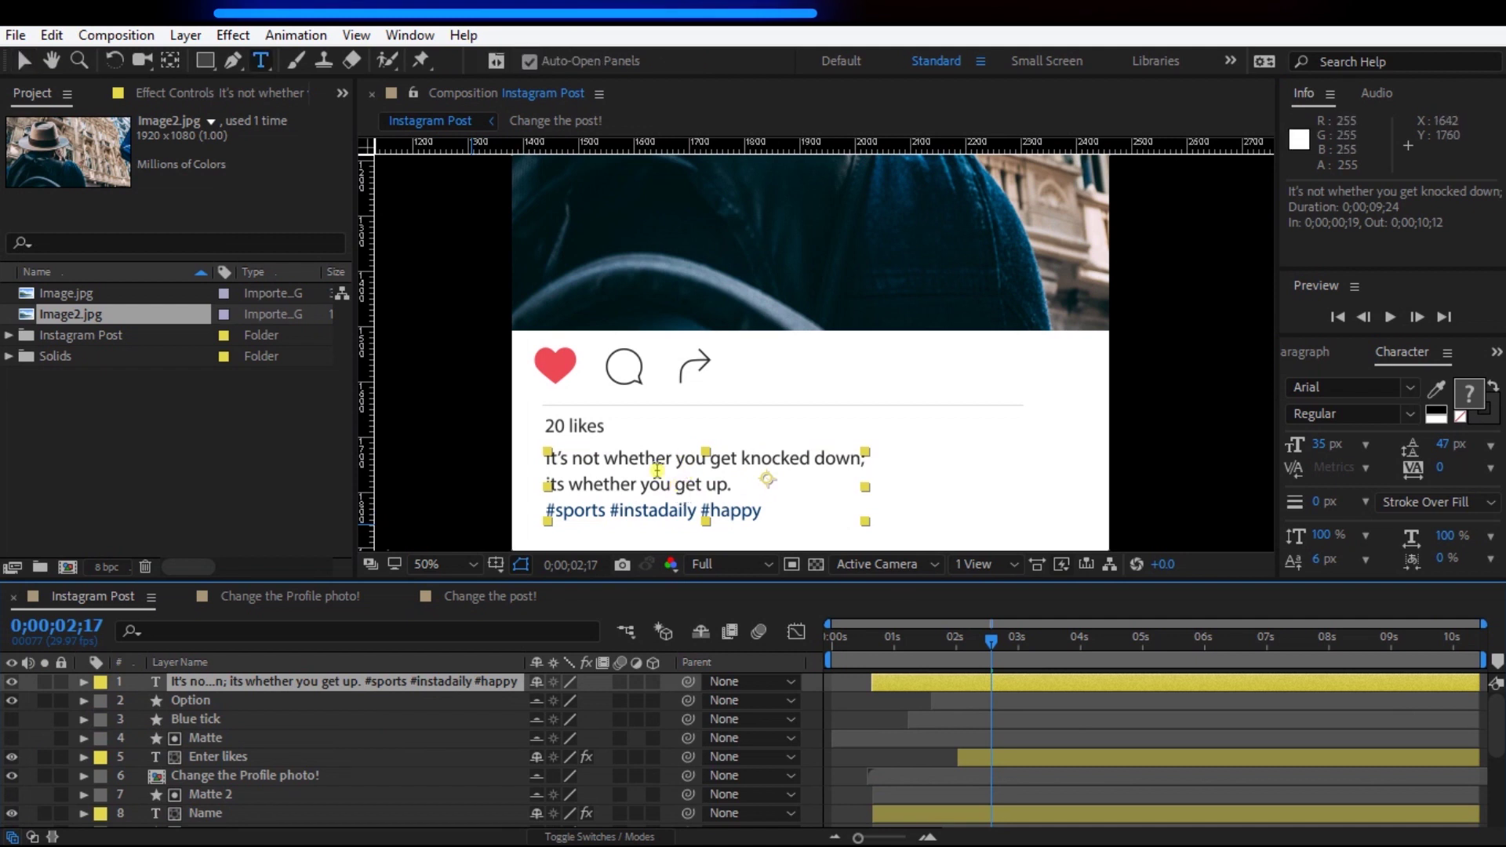
Step: Rewrite the caption, putting #beautiful, #instagood, #style, #photoshoot, #art, #travel on their own line
double_click(683, 491)
left_click_drag(674, 483, 732, 488)
left_click(553, 458, "shift")
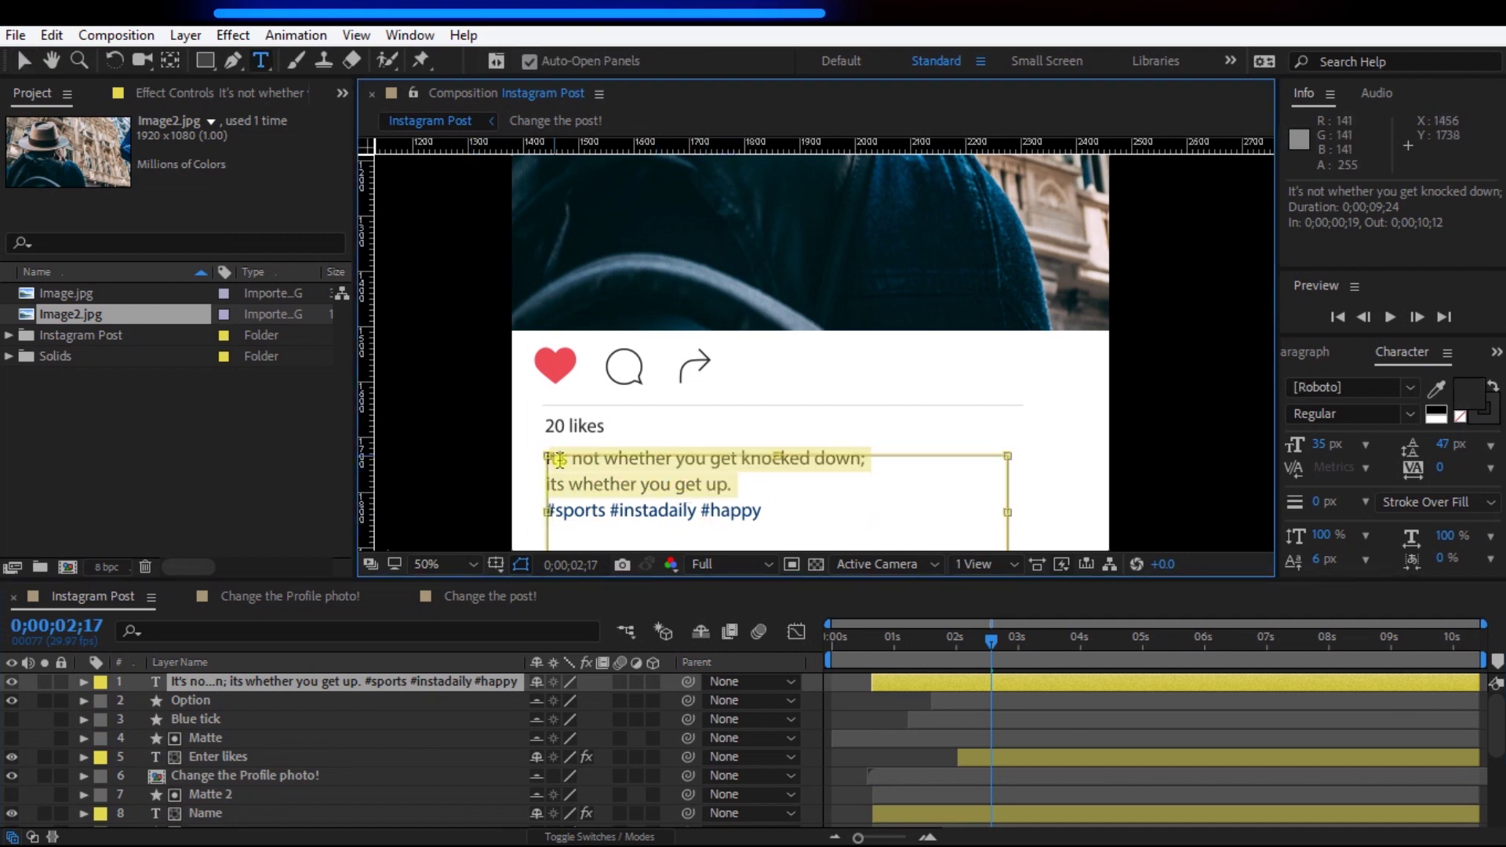
key("BackSpace")
type("If you ")
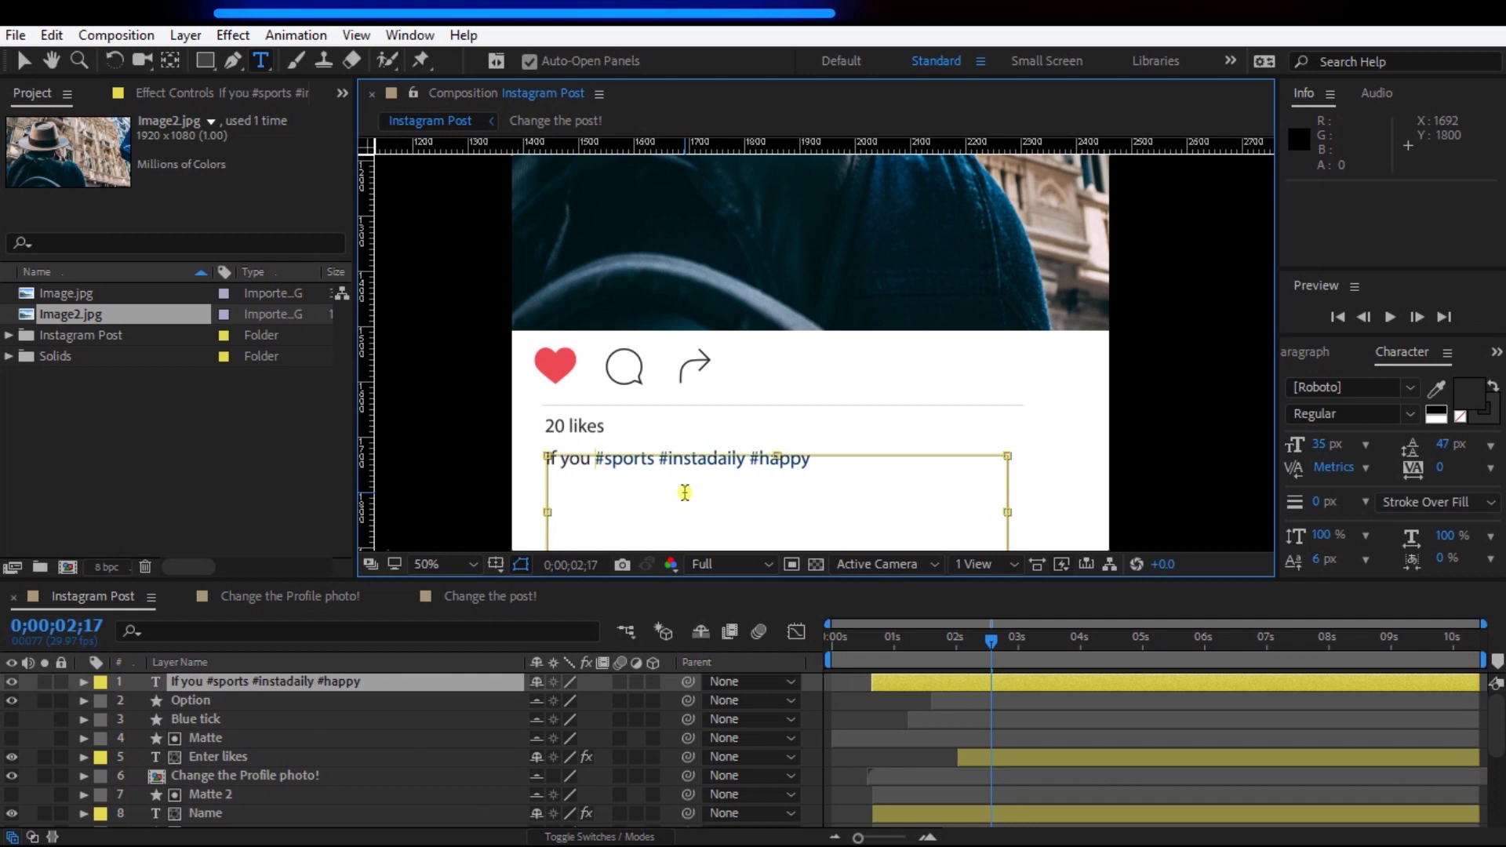
type("see something that moves you ")
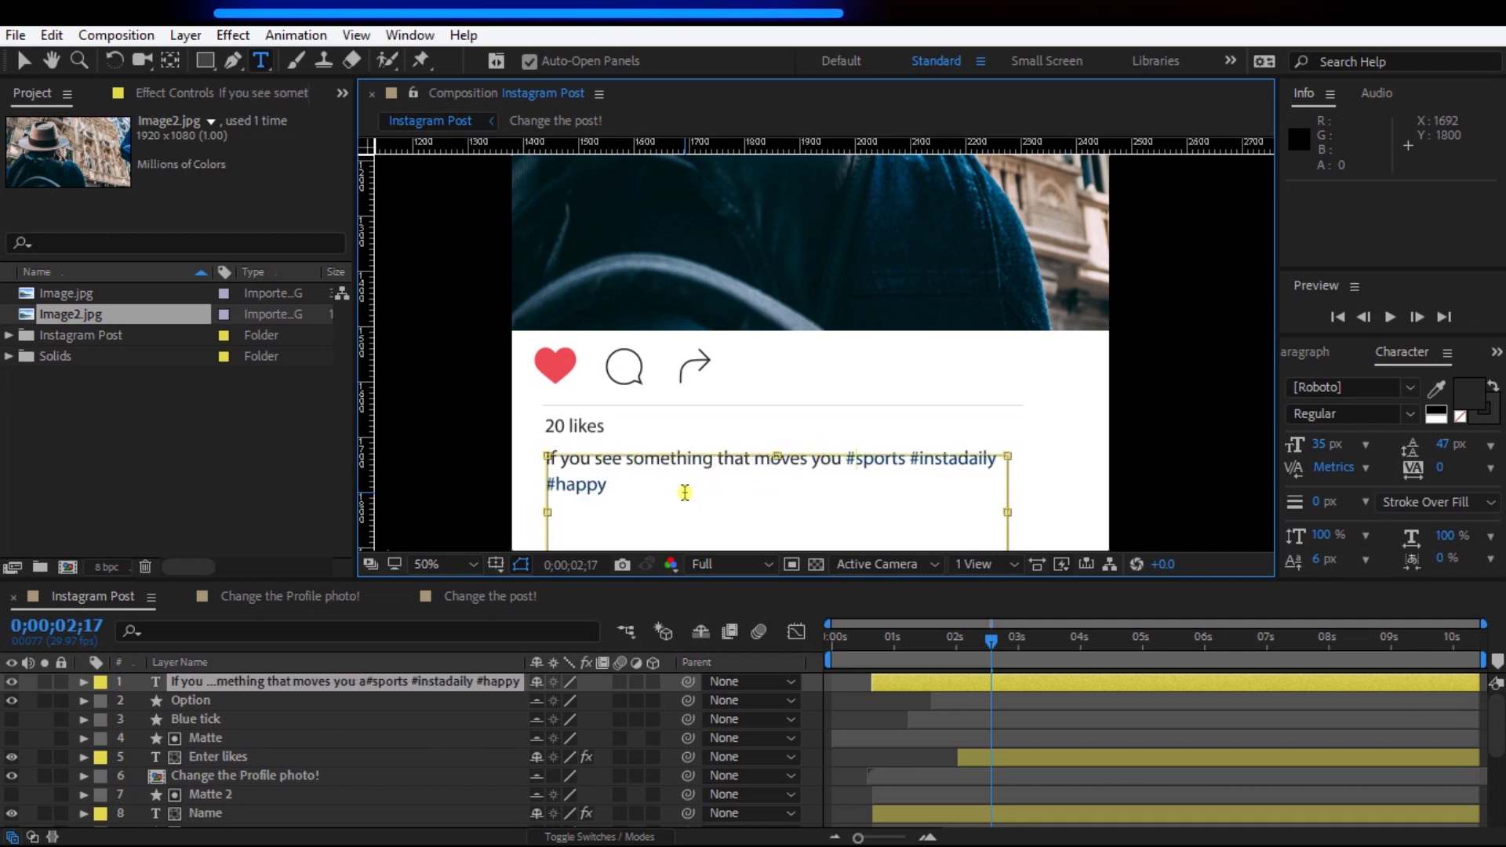
type("and the snap it up,")
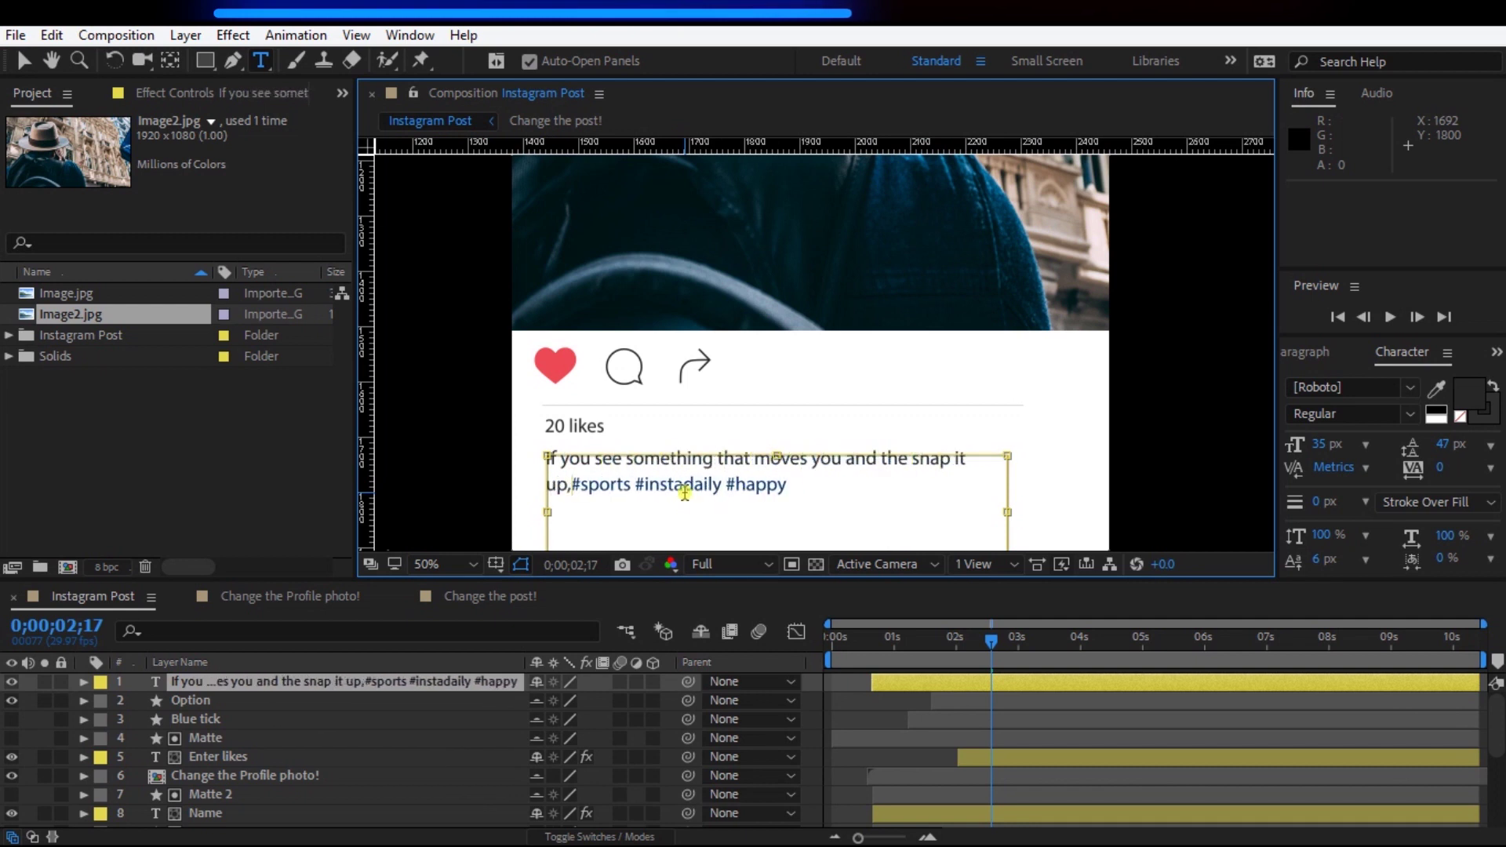
type("you keep a moment.")
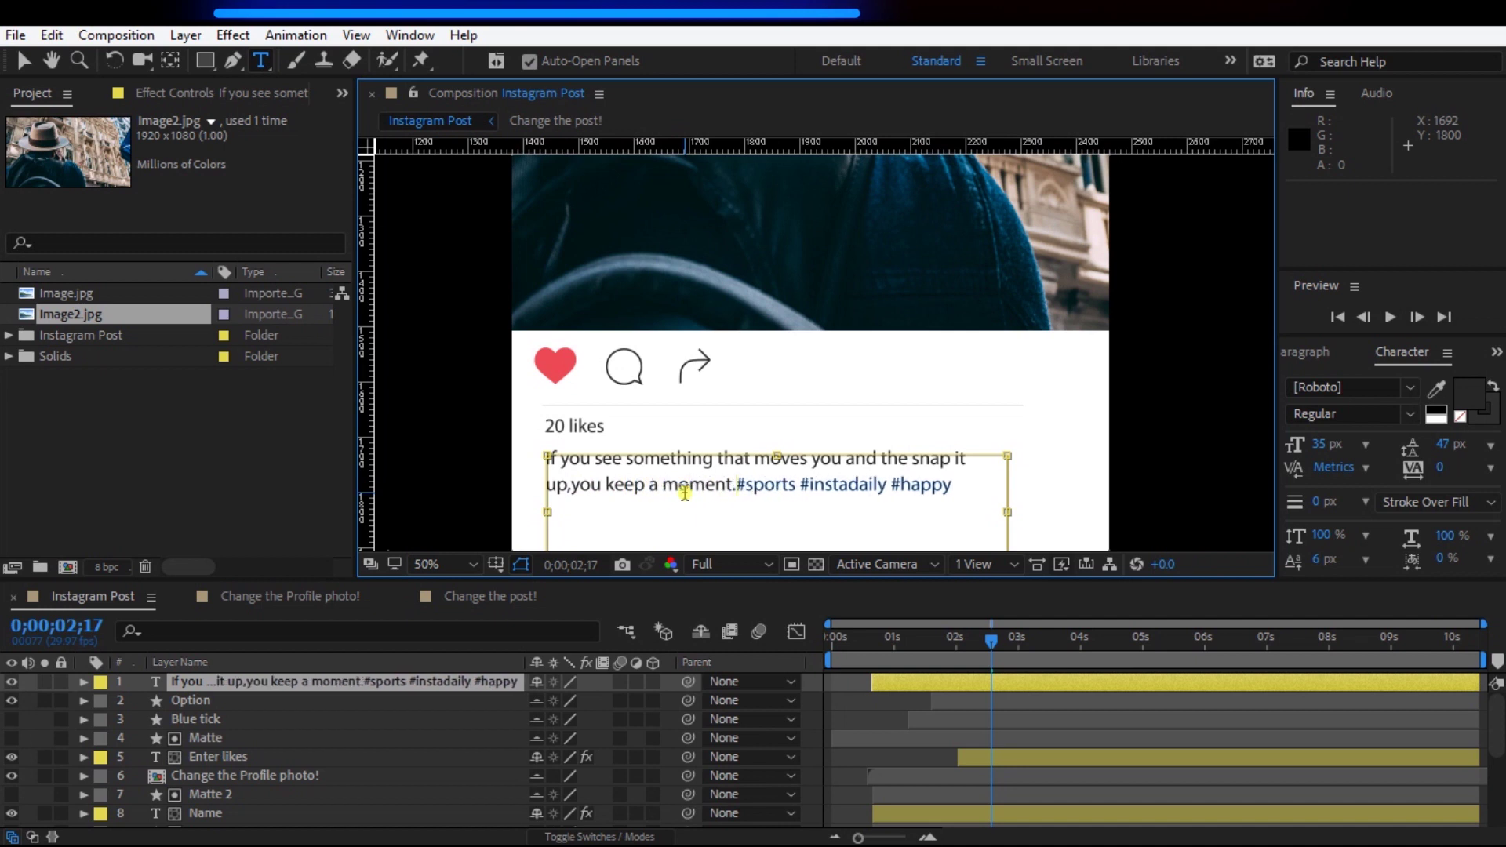
key("Return")
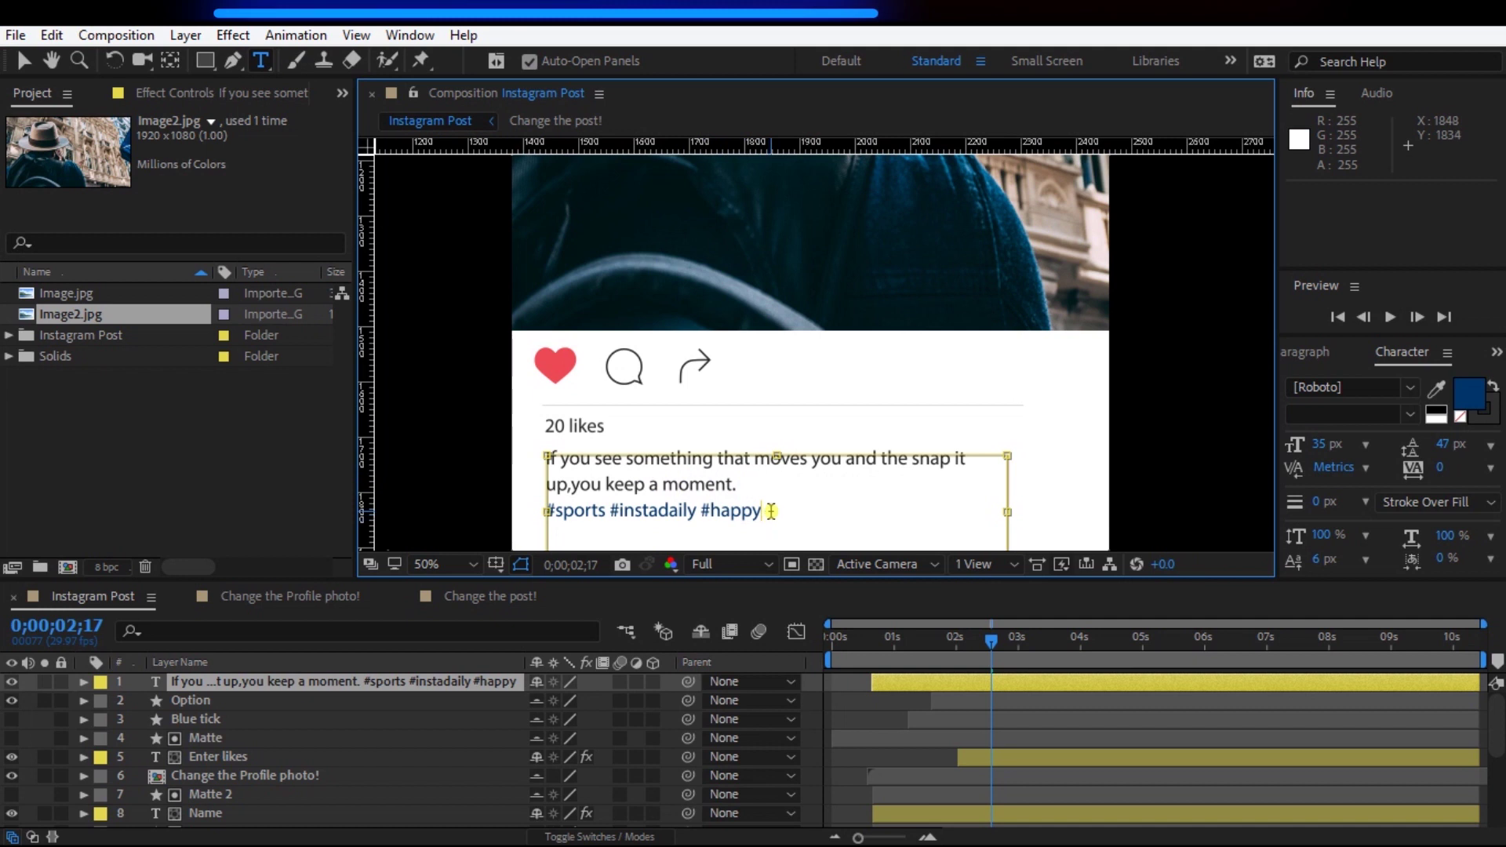
left_click_drag(771, 512, 563, 518)
key("BackSpace")
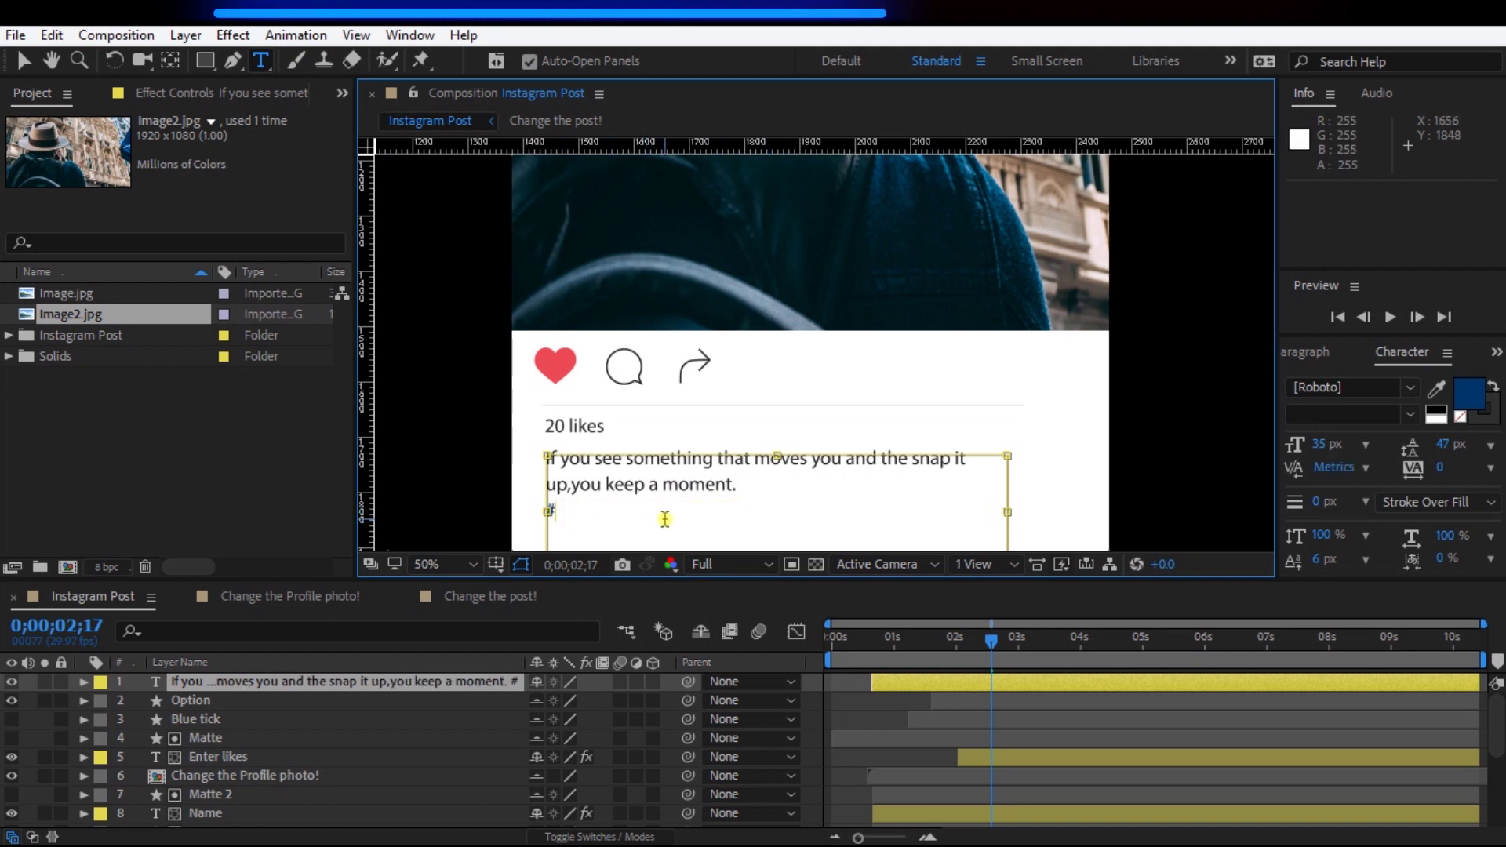
type("photography #")
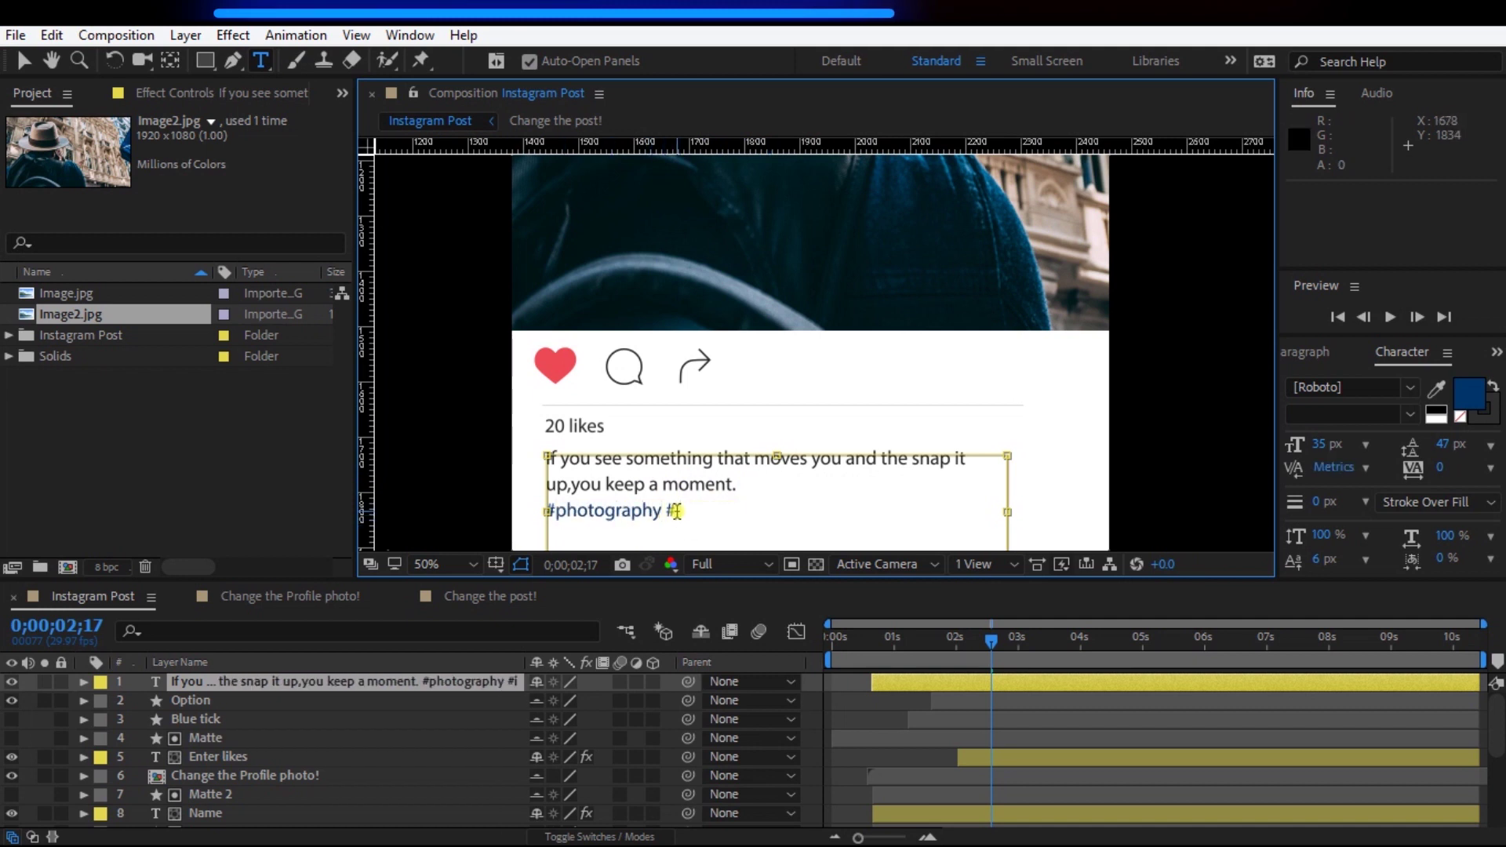
type("instadaily #photo")
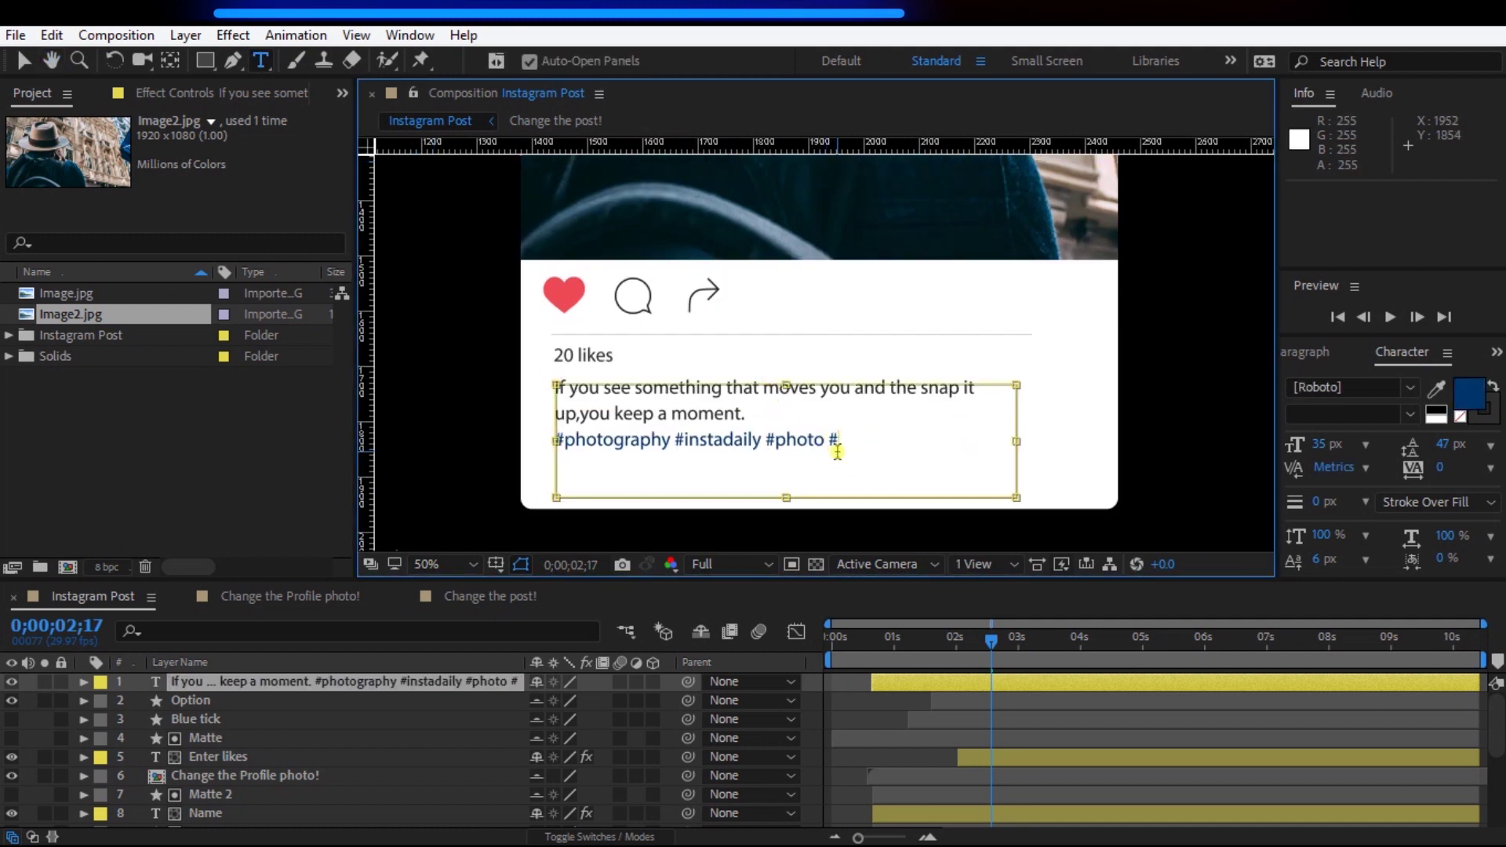
type(" #beautiful #instagood #st")
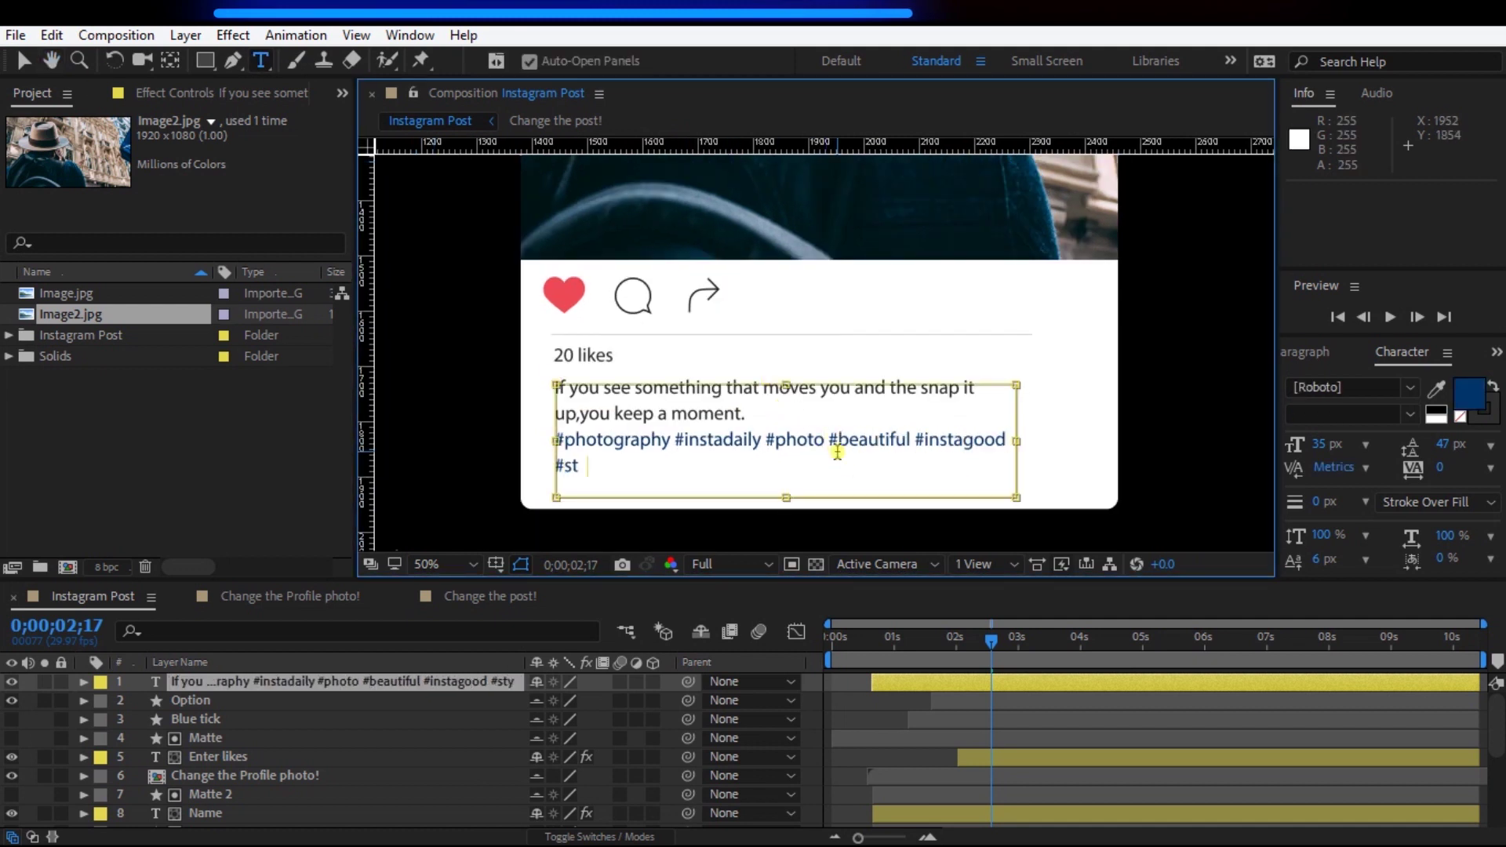
type("yle #photoshoot #art #travel")
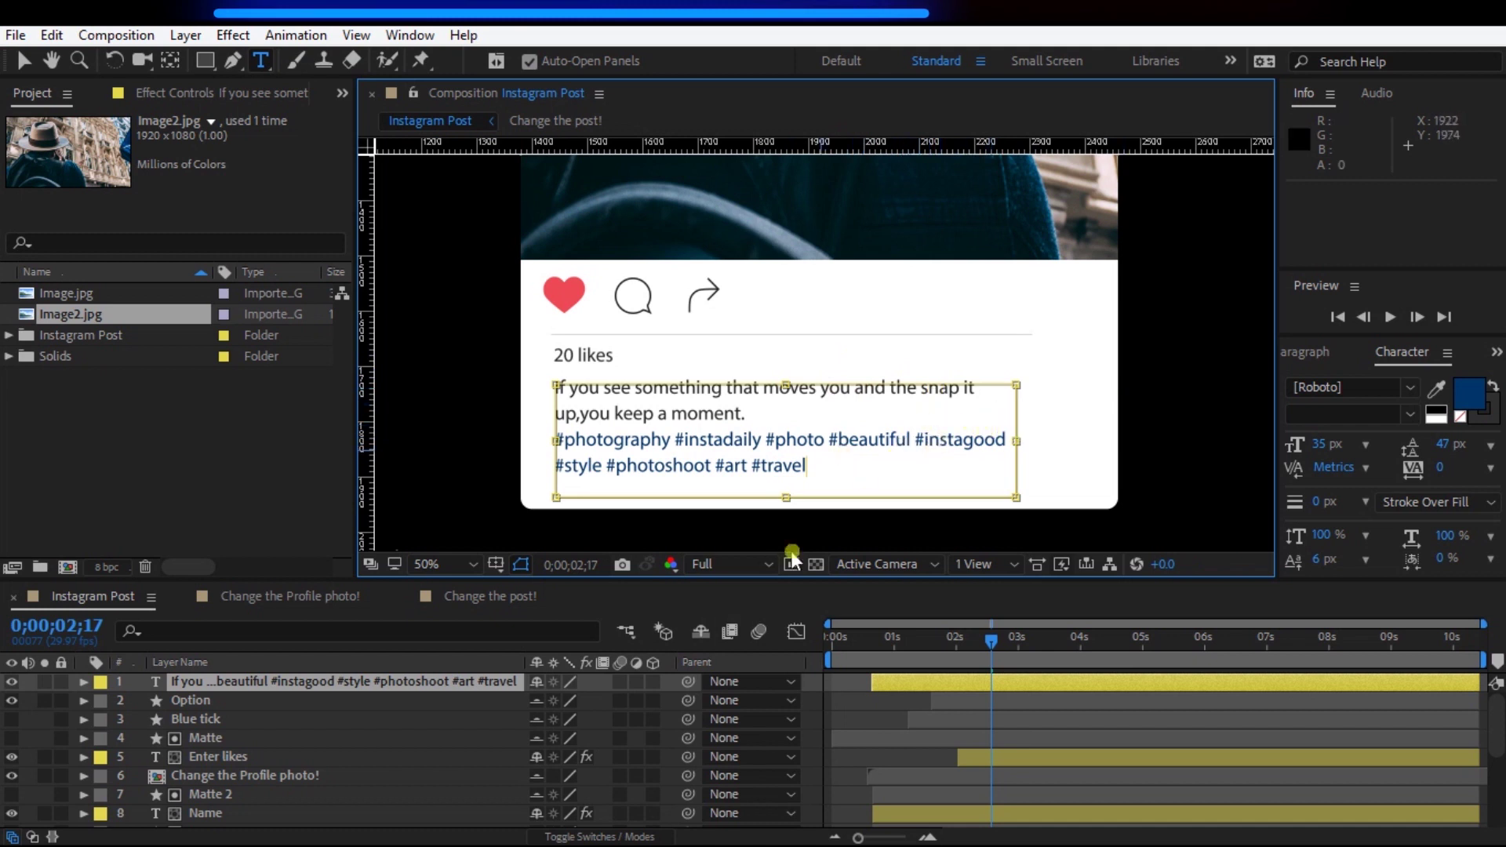
Step: Edit the Enter likes text to read 200 likes
left_click(246, 758)
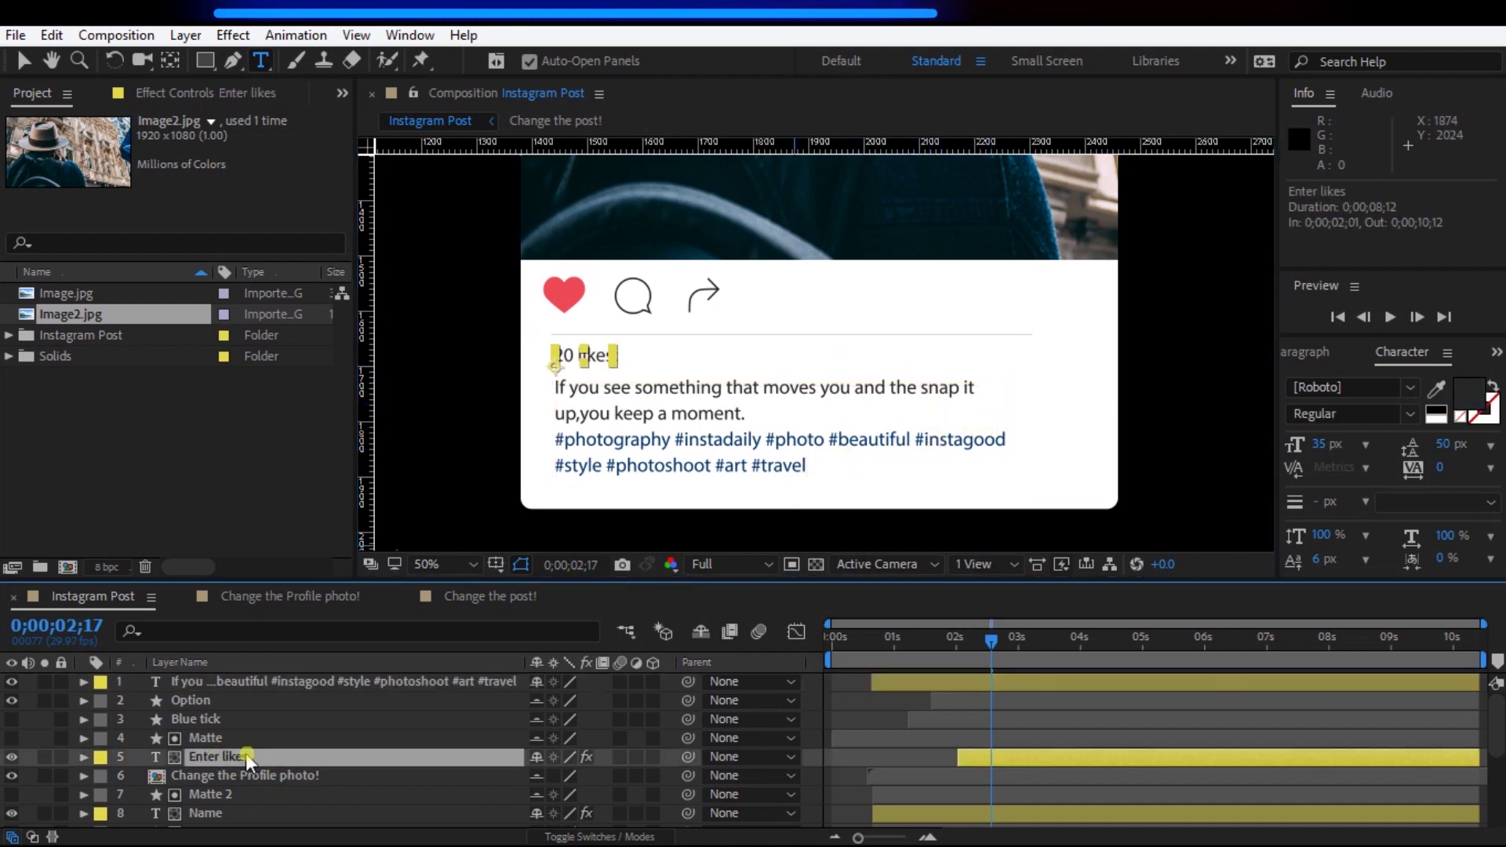
left_click(572, 356)
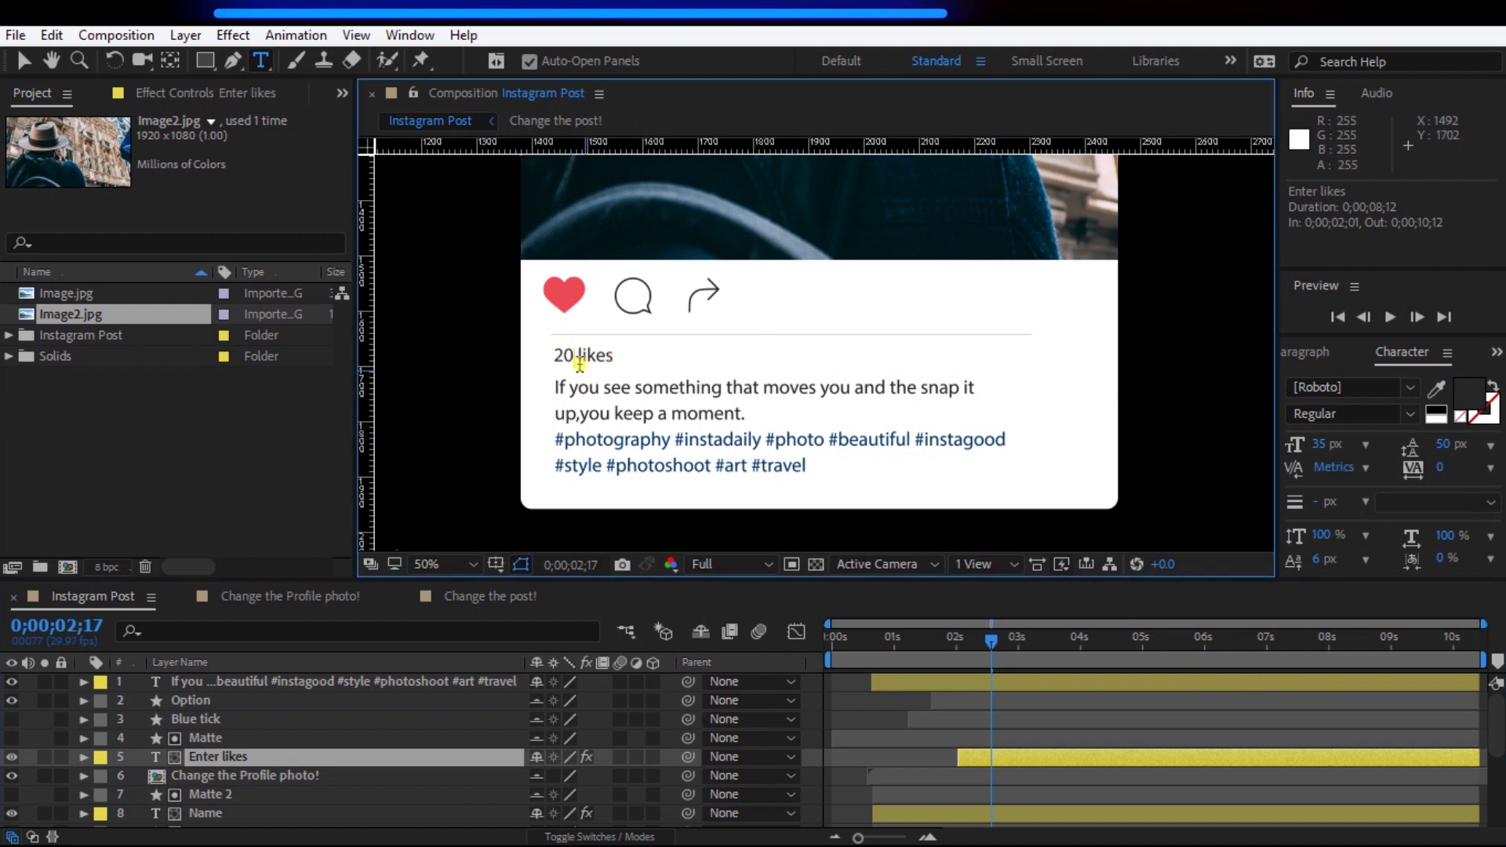
type("0")
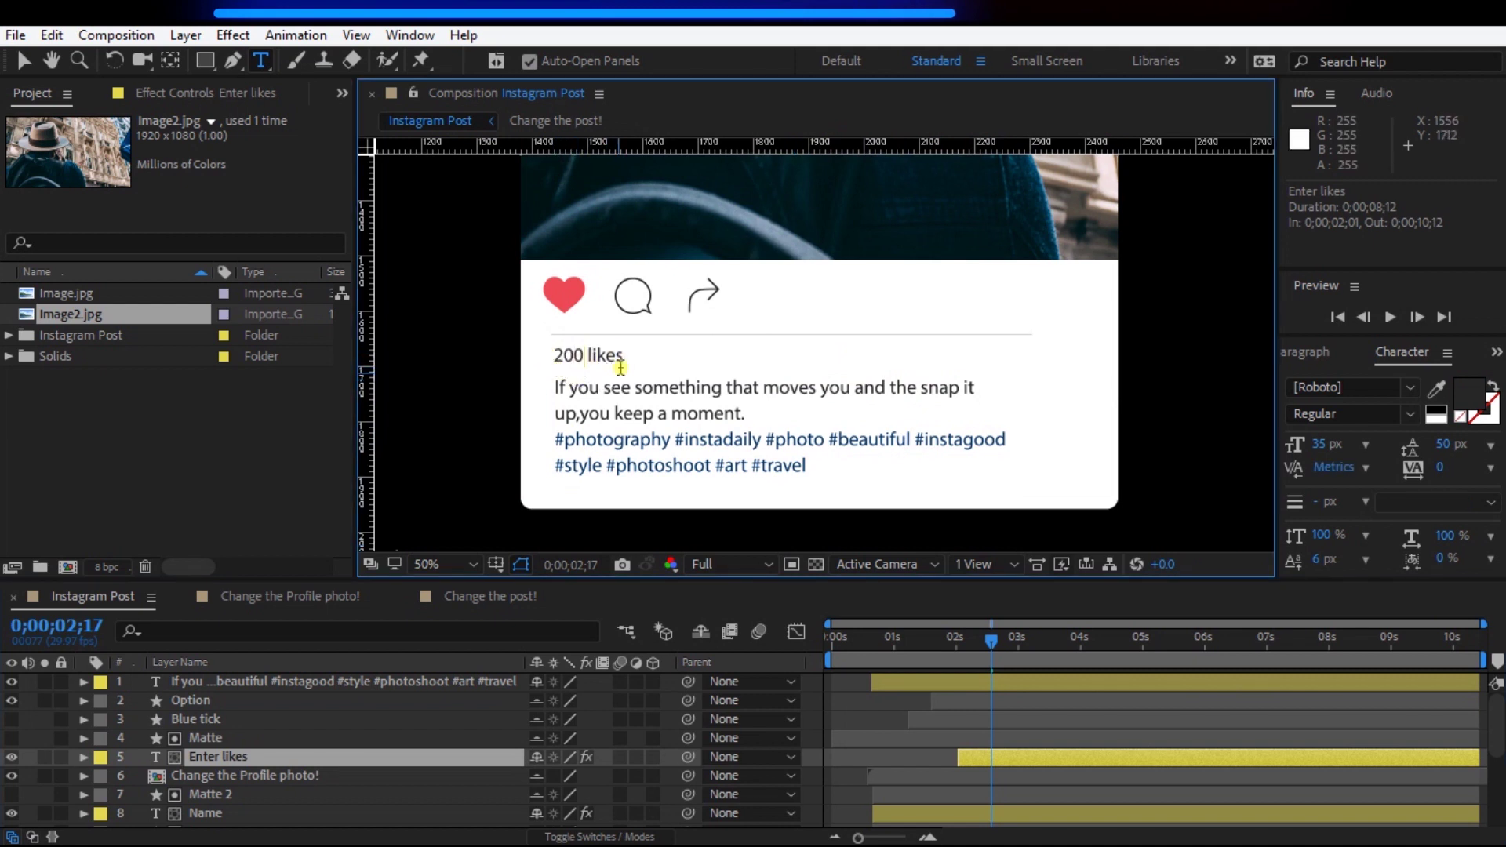
left_click(232, 720)
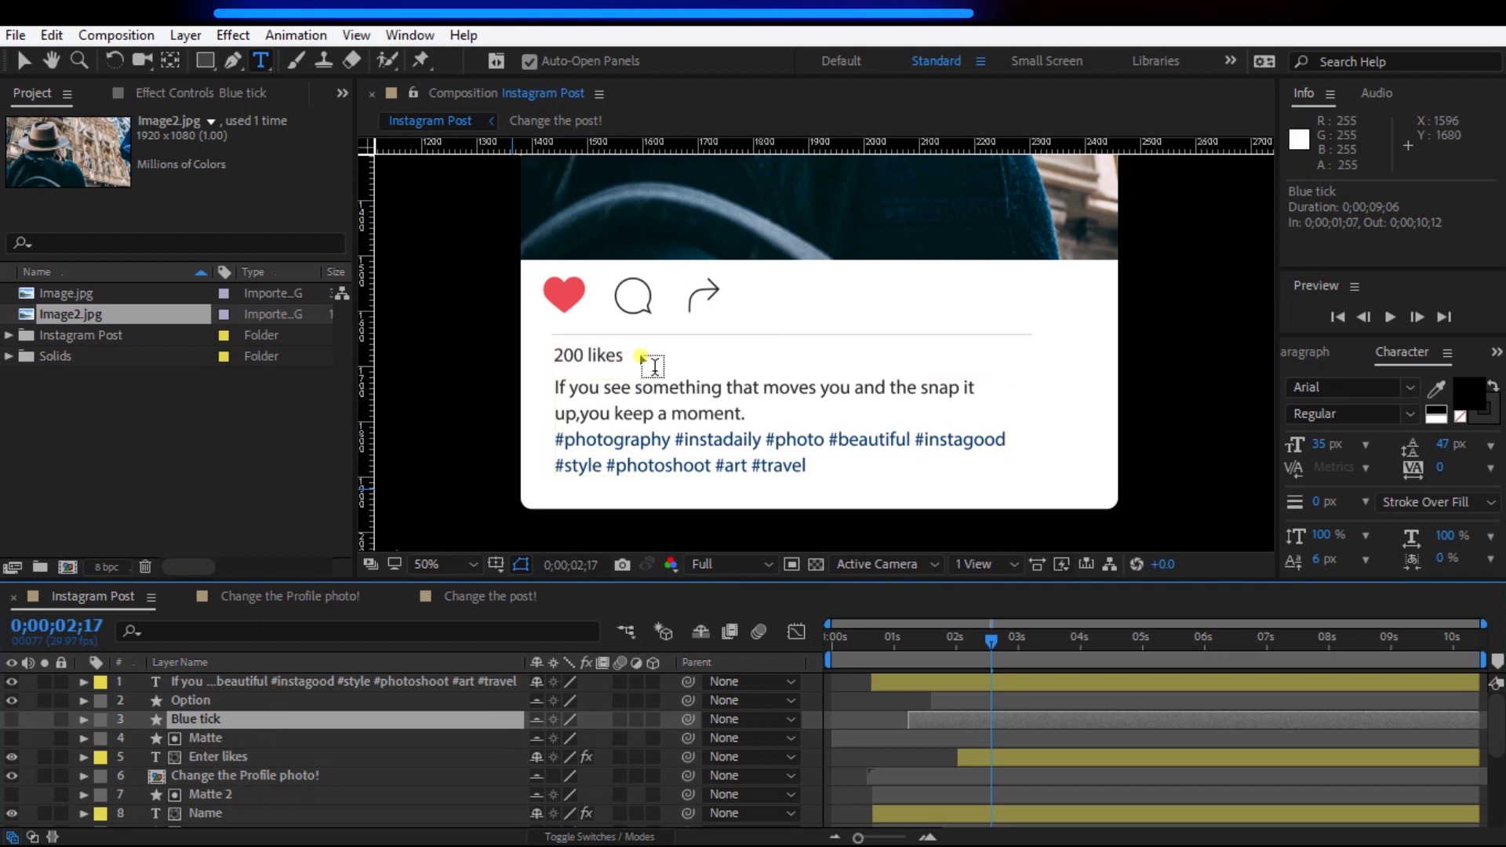
scroll(639, 295, "down", 1)
scroll(656, 269, "down", 1)
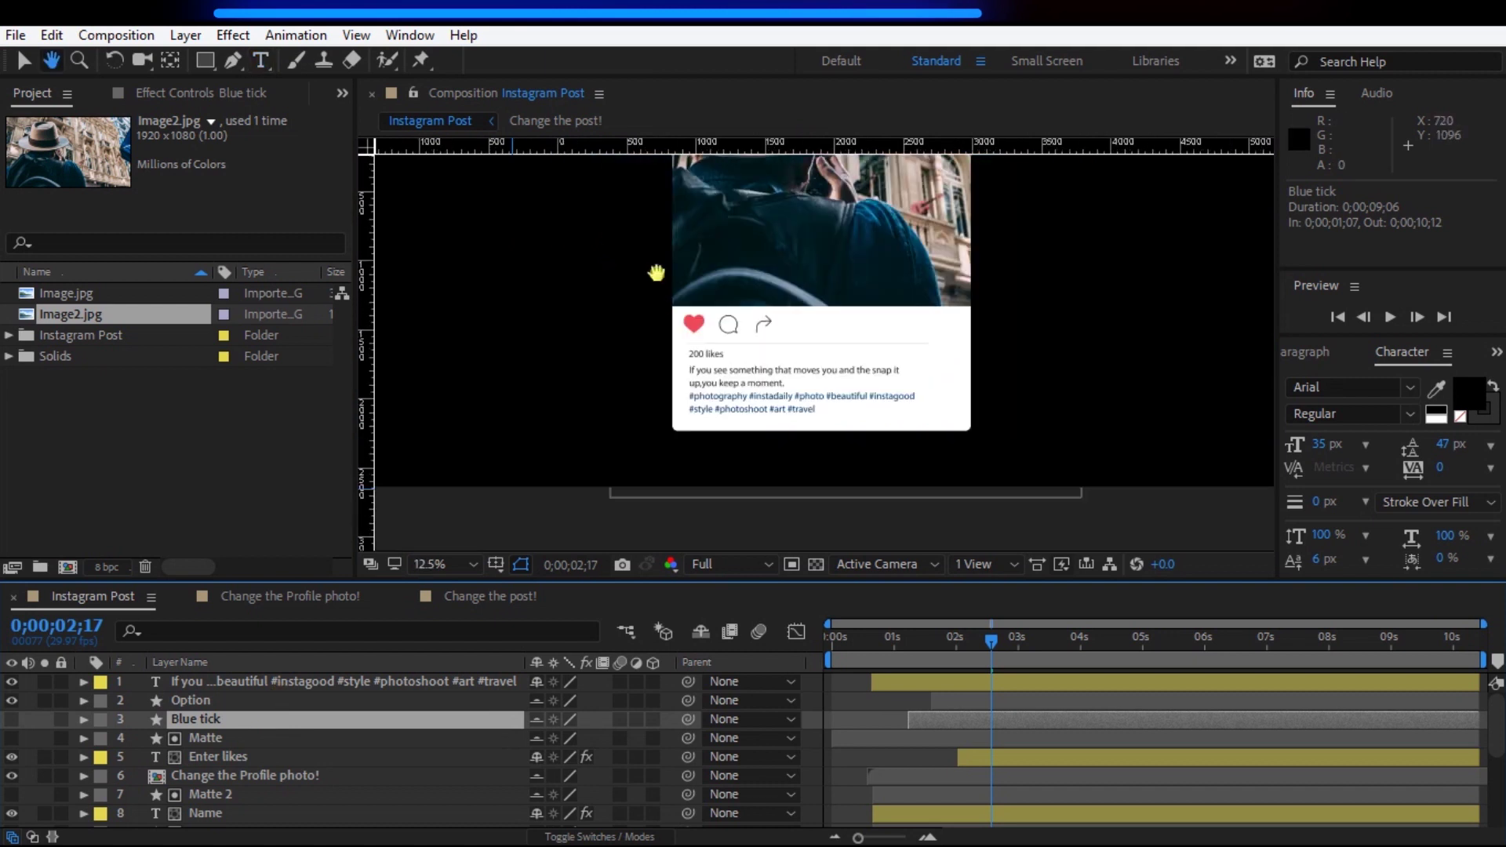
scroll(670, 373, "down", 1)
scroll(814, 209, "up", 1)
scroll(972, 243, "up", 1)
scroll(706, 427, "up", 1)
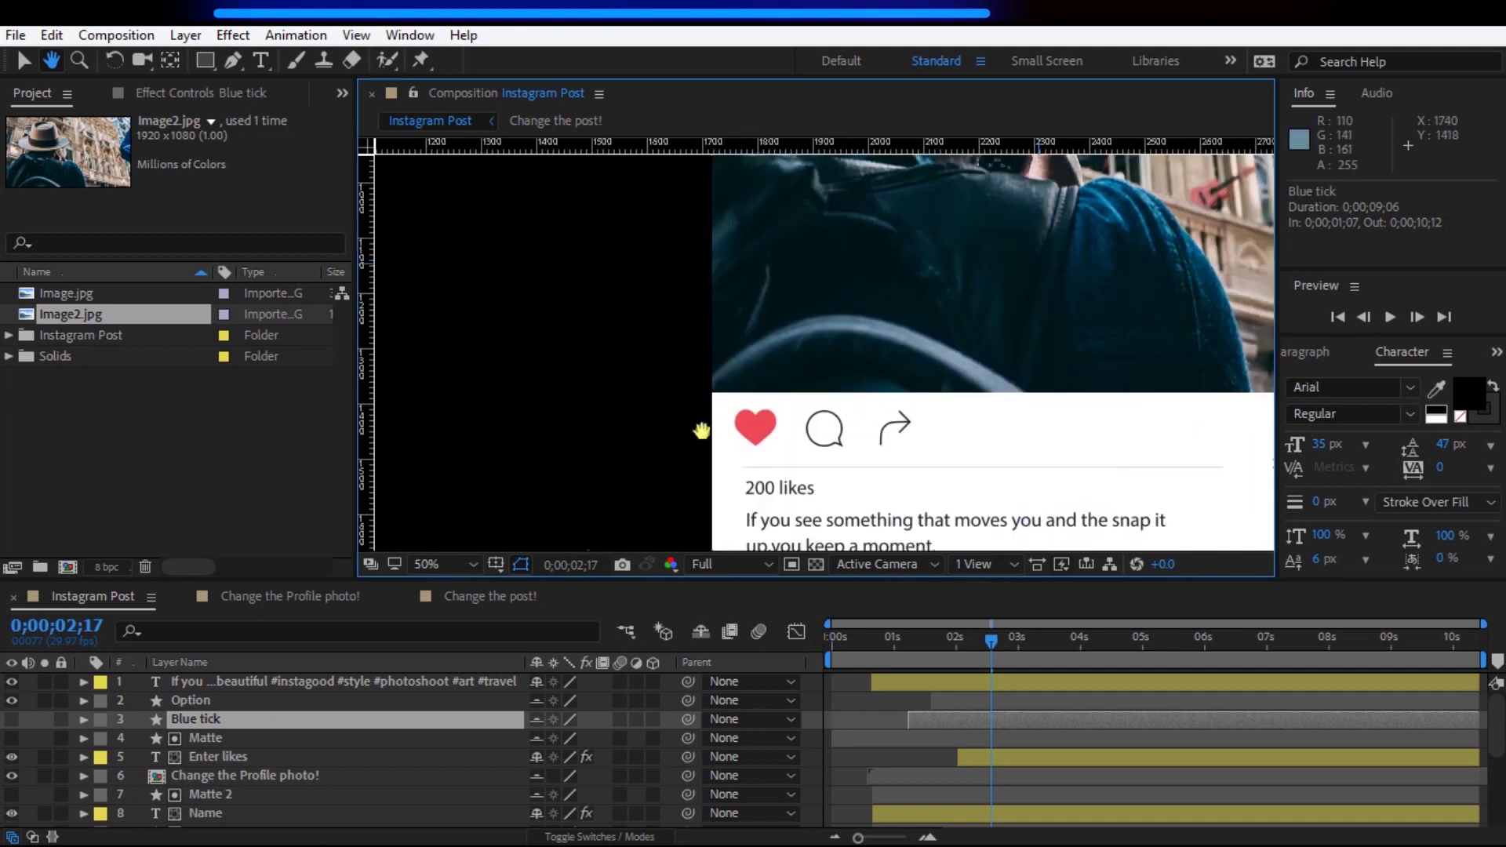
scroll(832, 403, "up", 1)
scroll(812, 341, "up", 1)
scroll(847, 317, "up", 1)
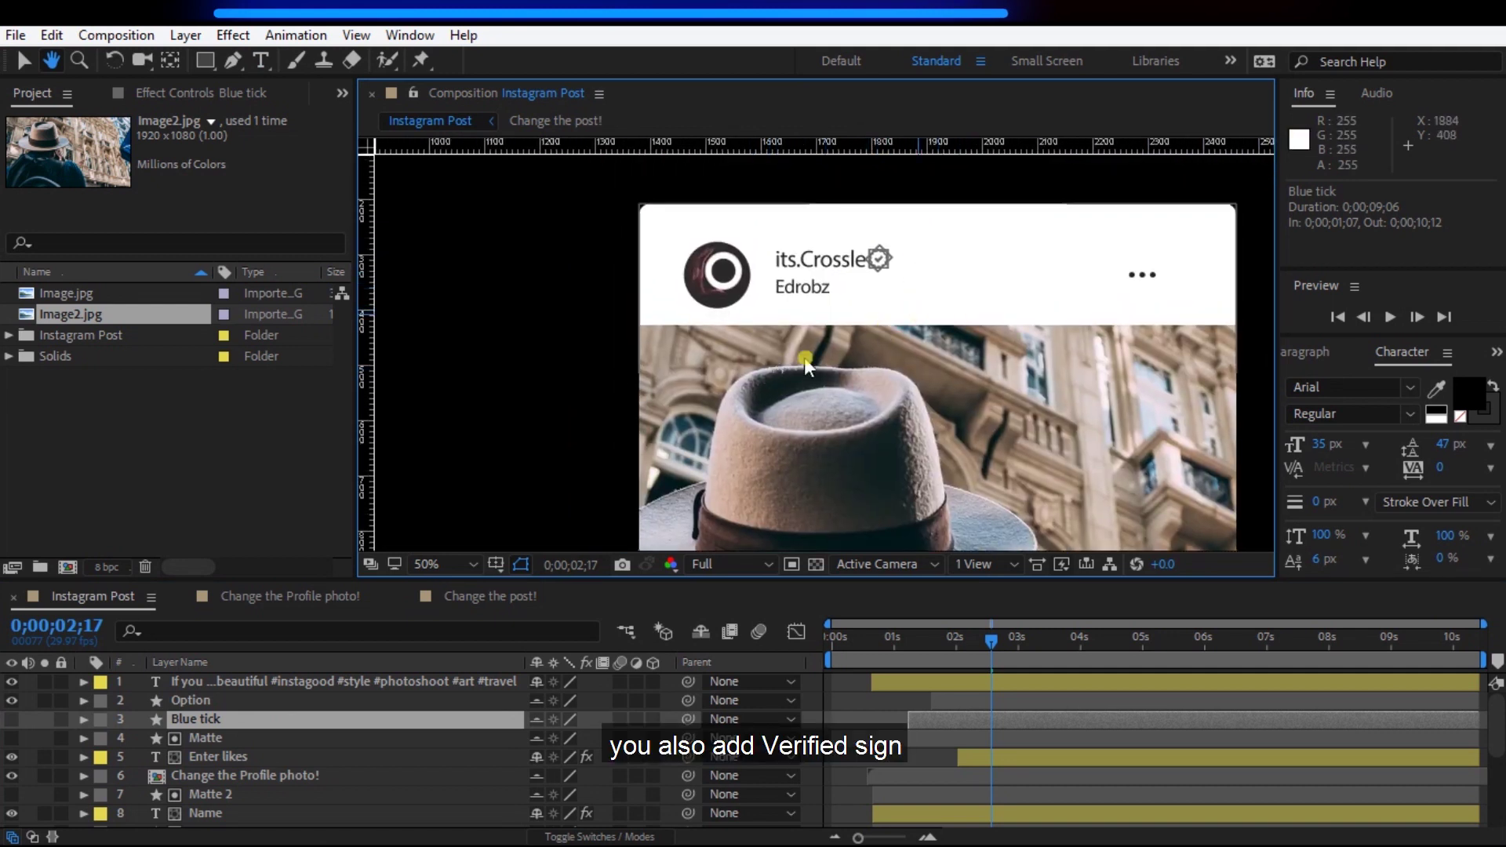
Step: Switch on the Blue tick layer so the verified tick shows beside its.Crossle
key("v")
left_click(24, 724)
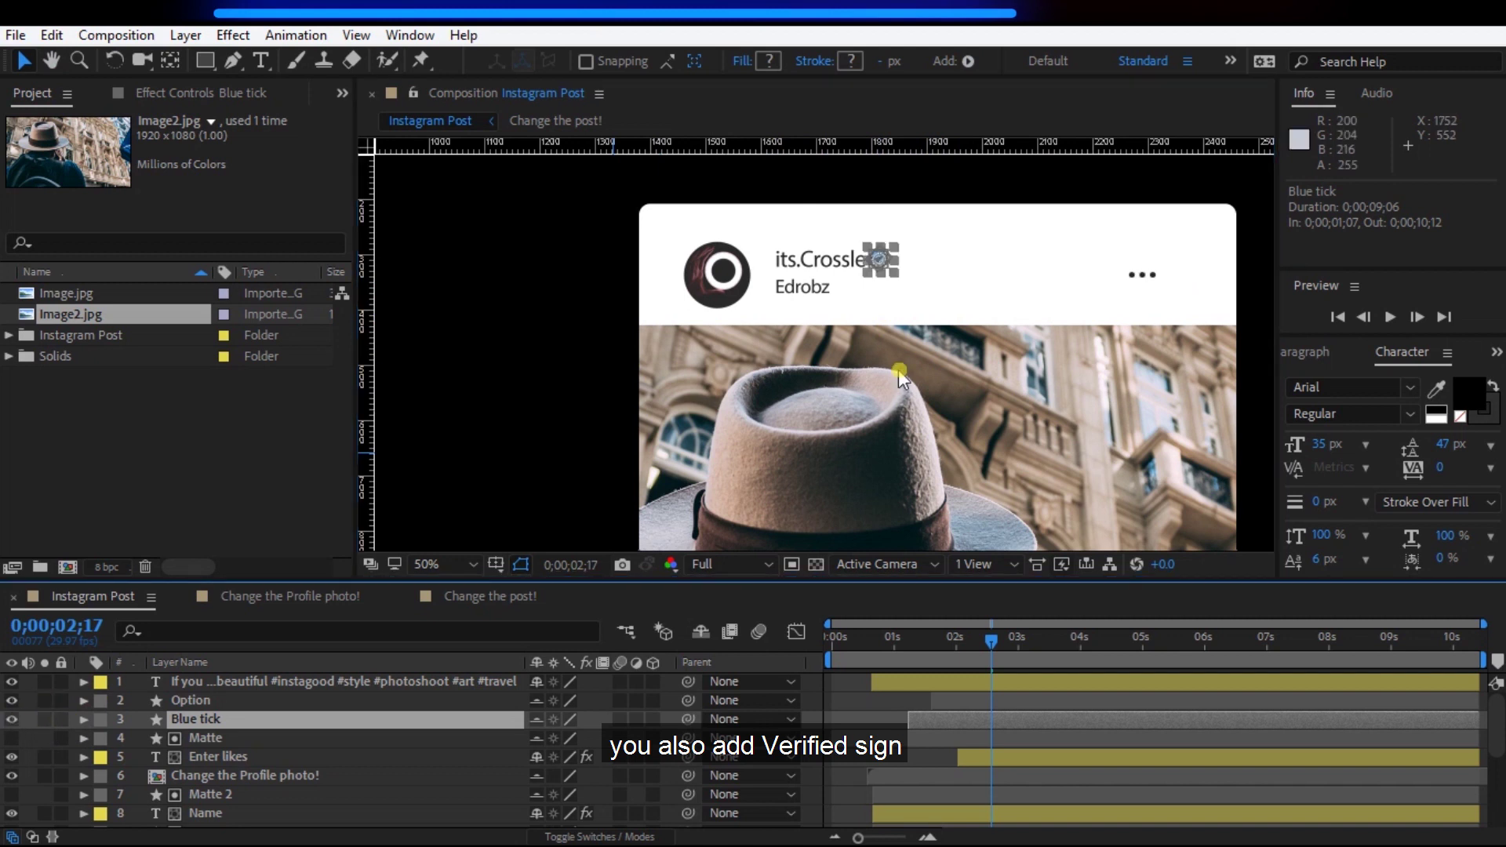
left_click(277, 732)
left_click(262, 703)
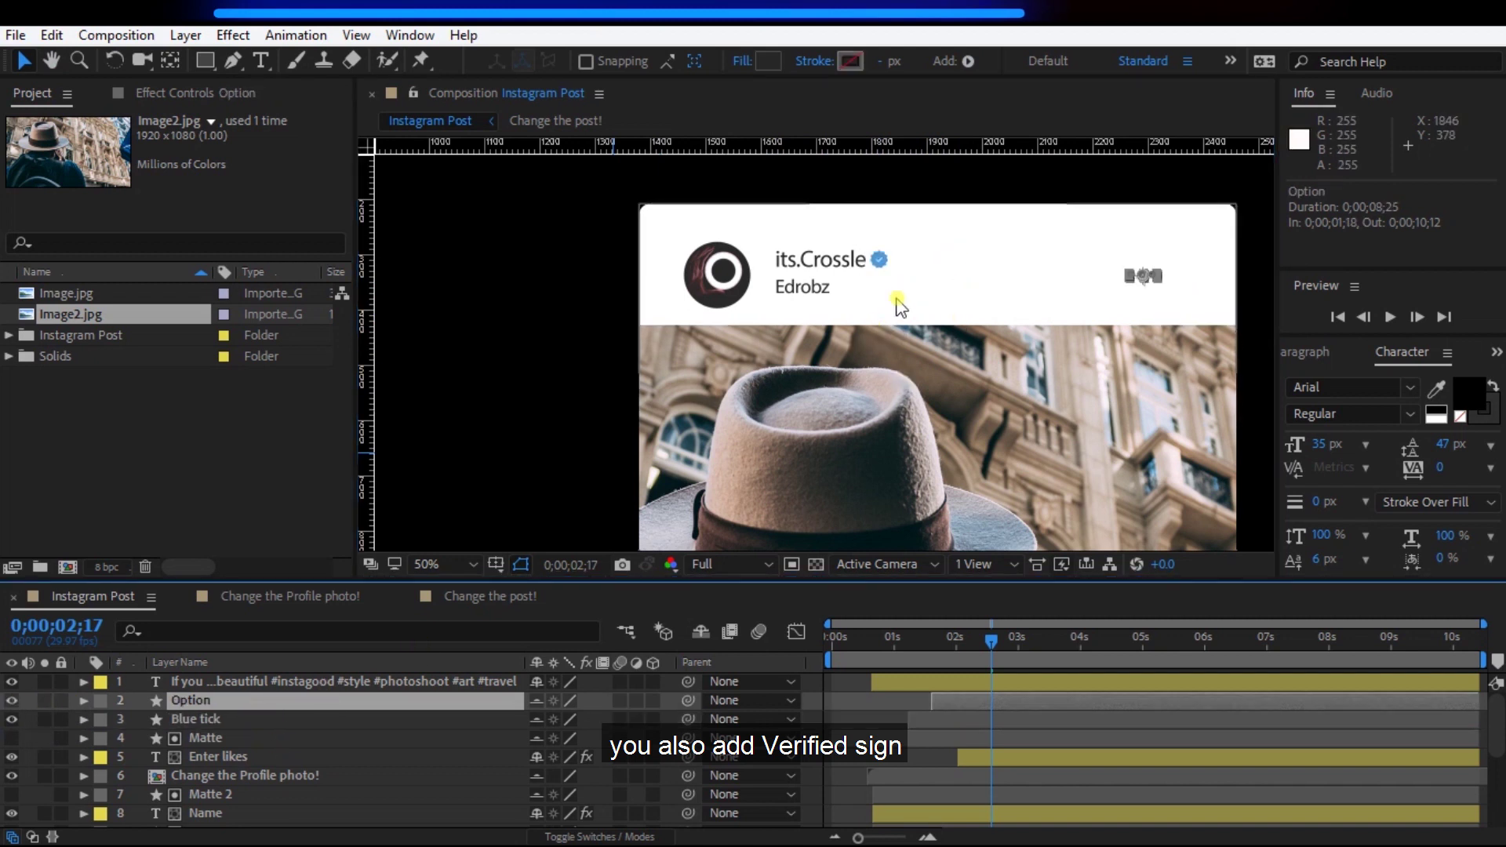
scroll(776, 405, "down", 4)
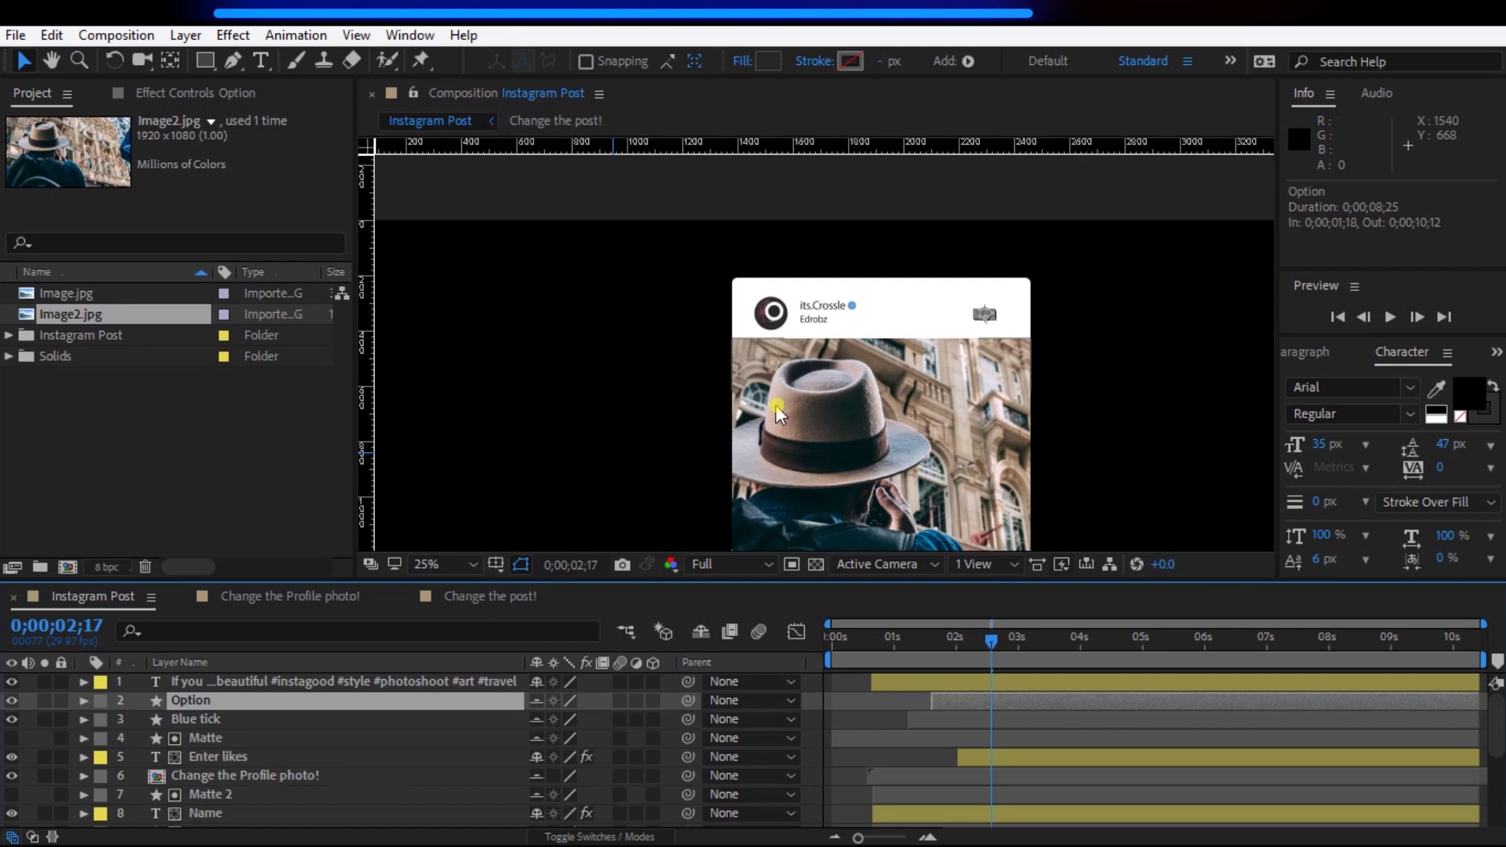
Step: Fit the view, preview the post from the start, and add Instagram Post to the Render Queue
left_click(471, 564)
left_click(475, 192)
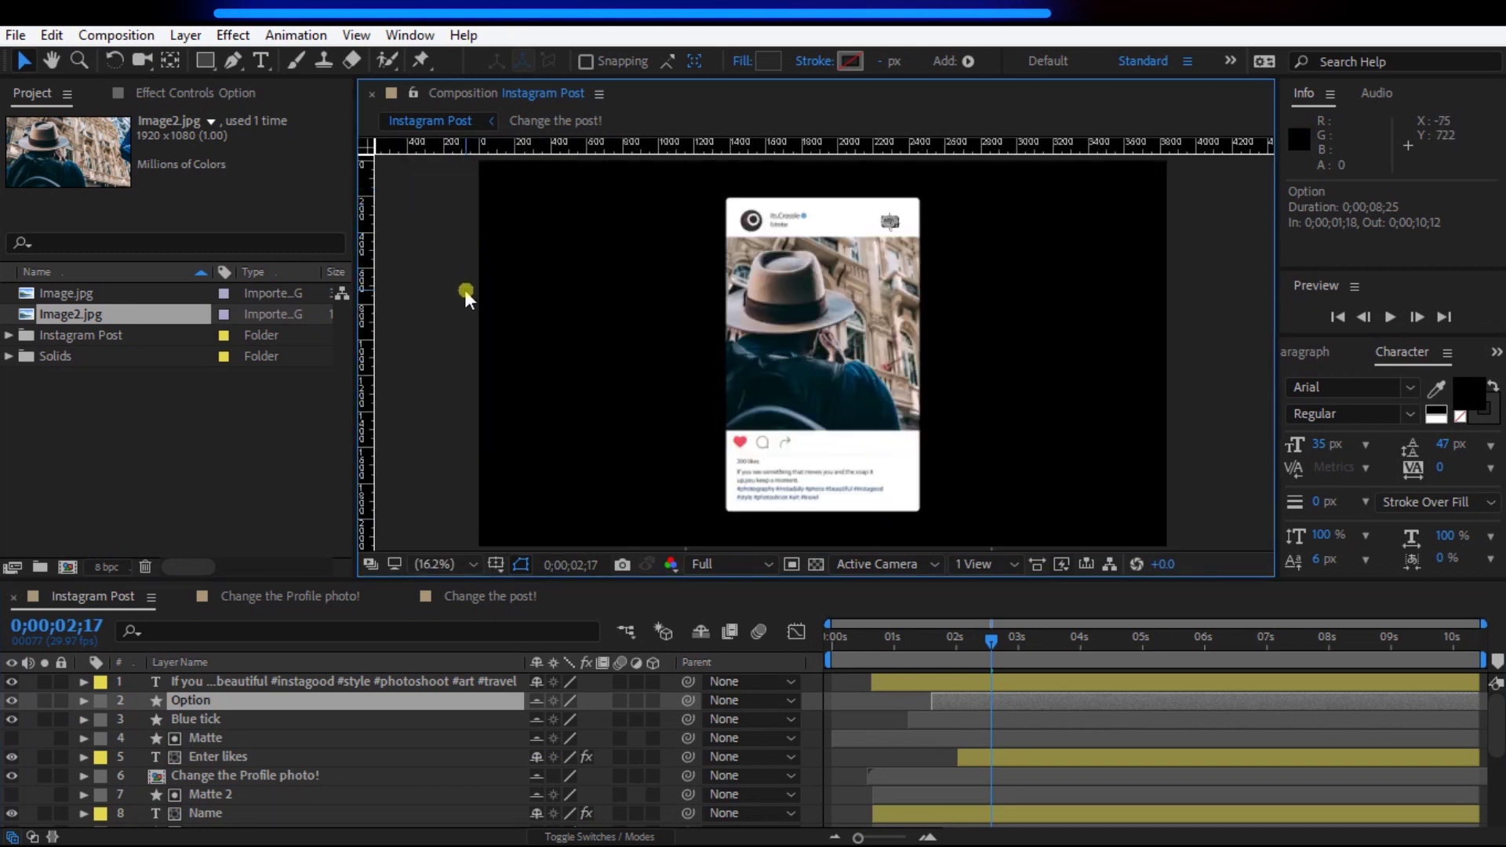
left_click_drag(987, 638, 830, 639)
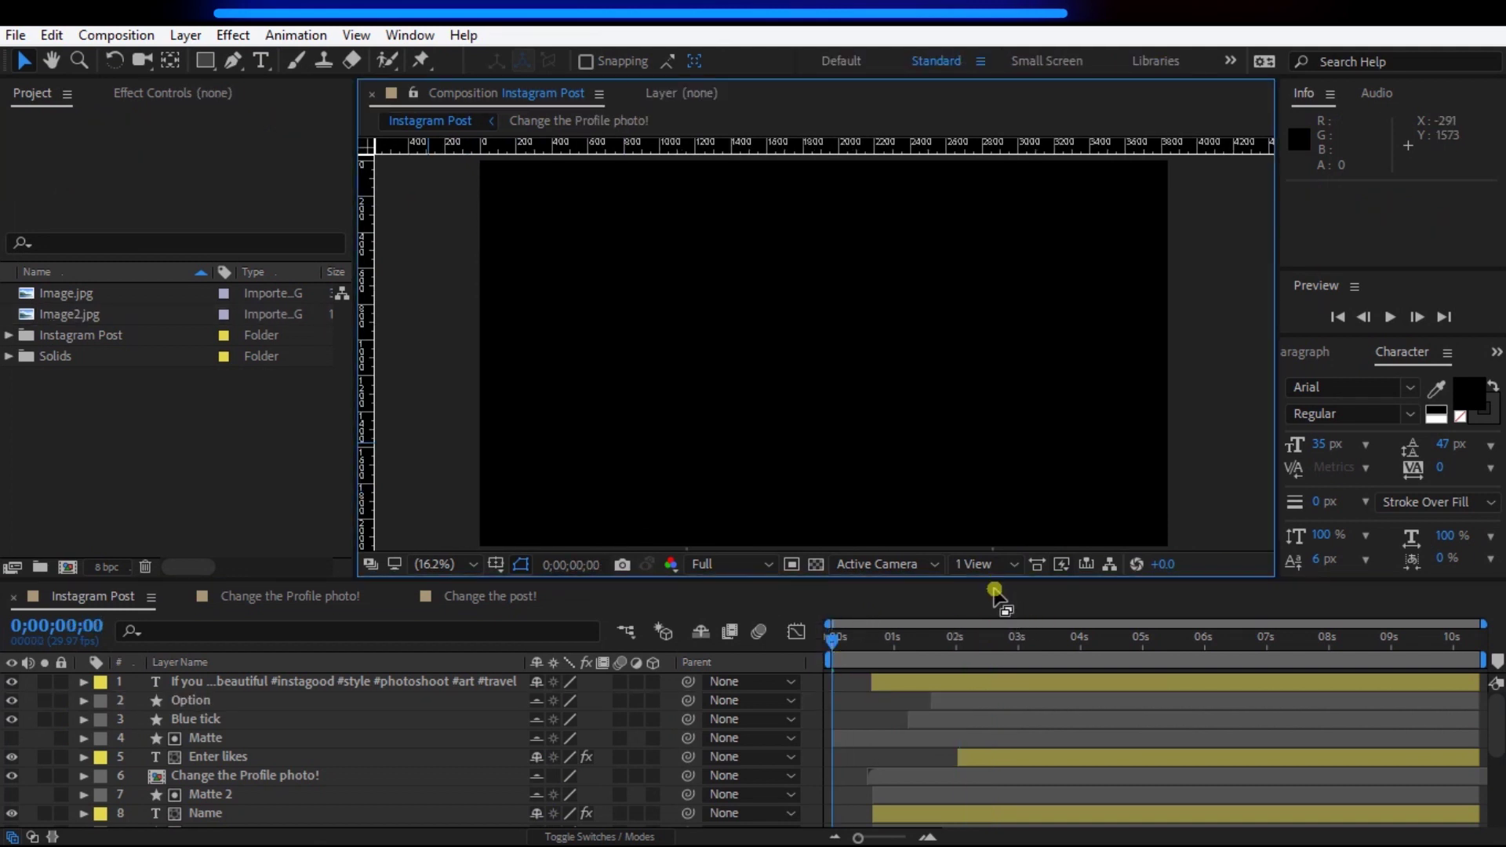
key("space")
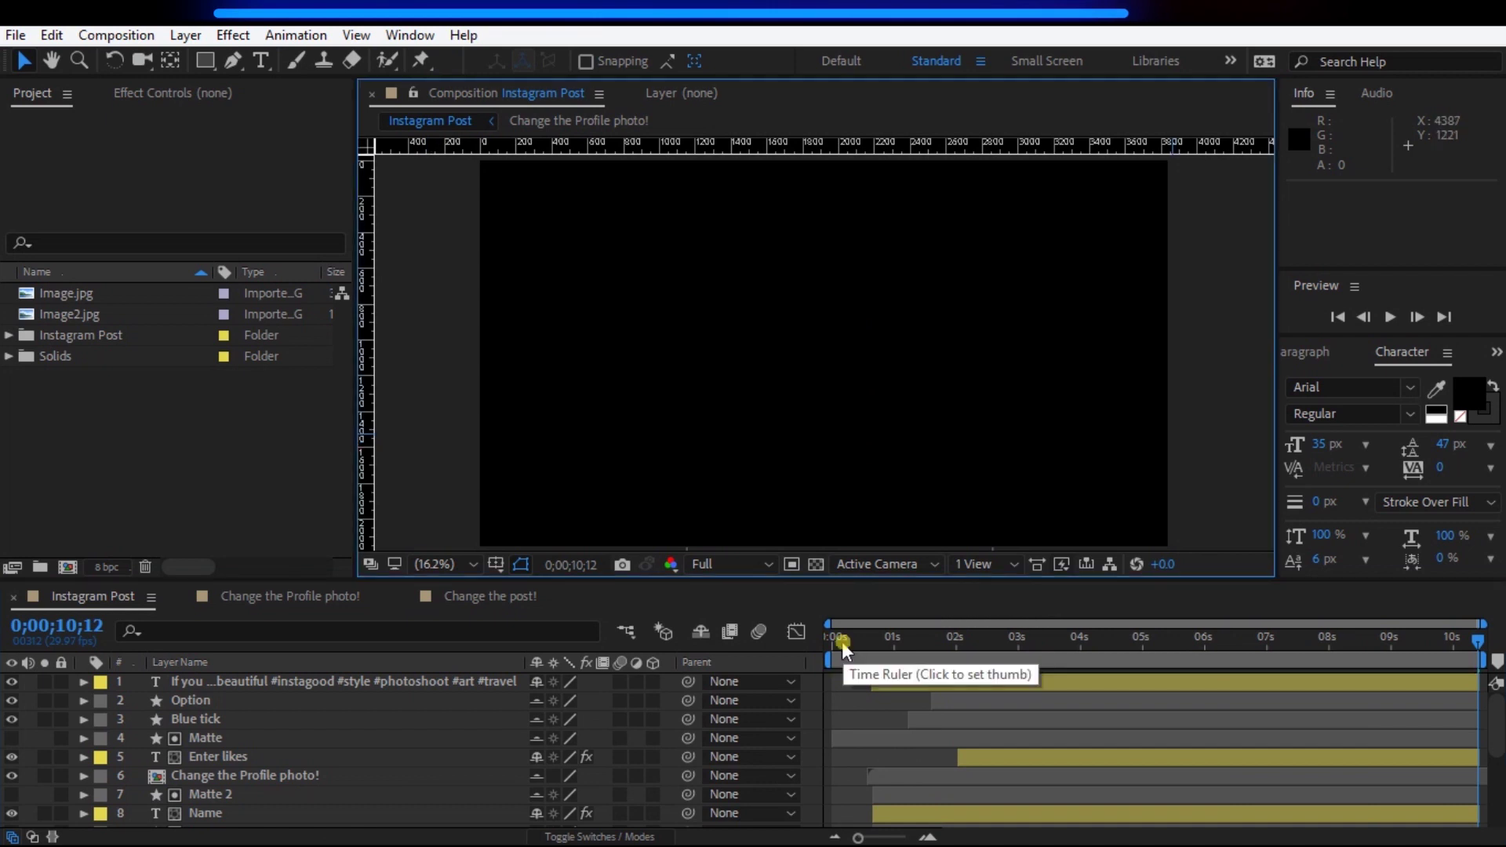
key("ctrl+m")
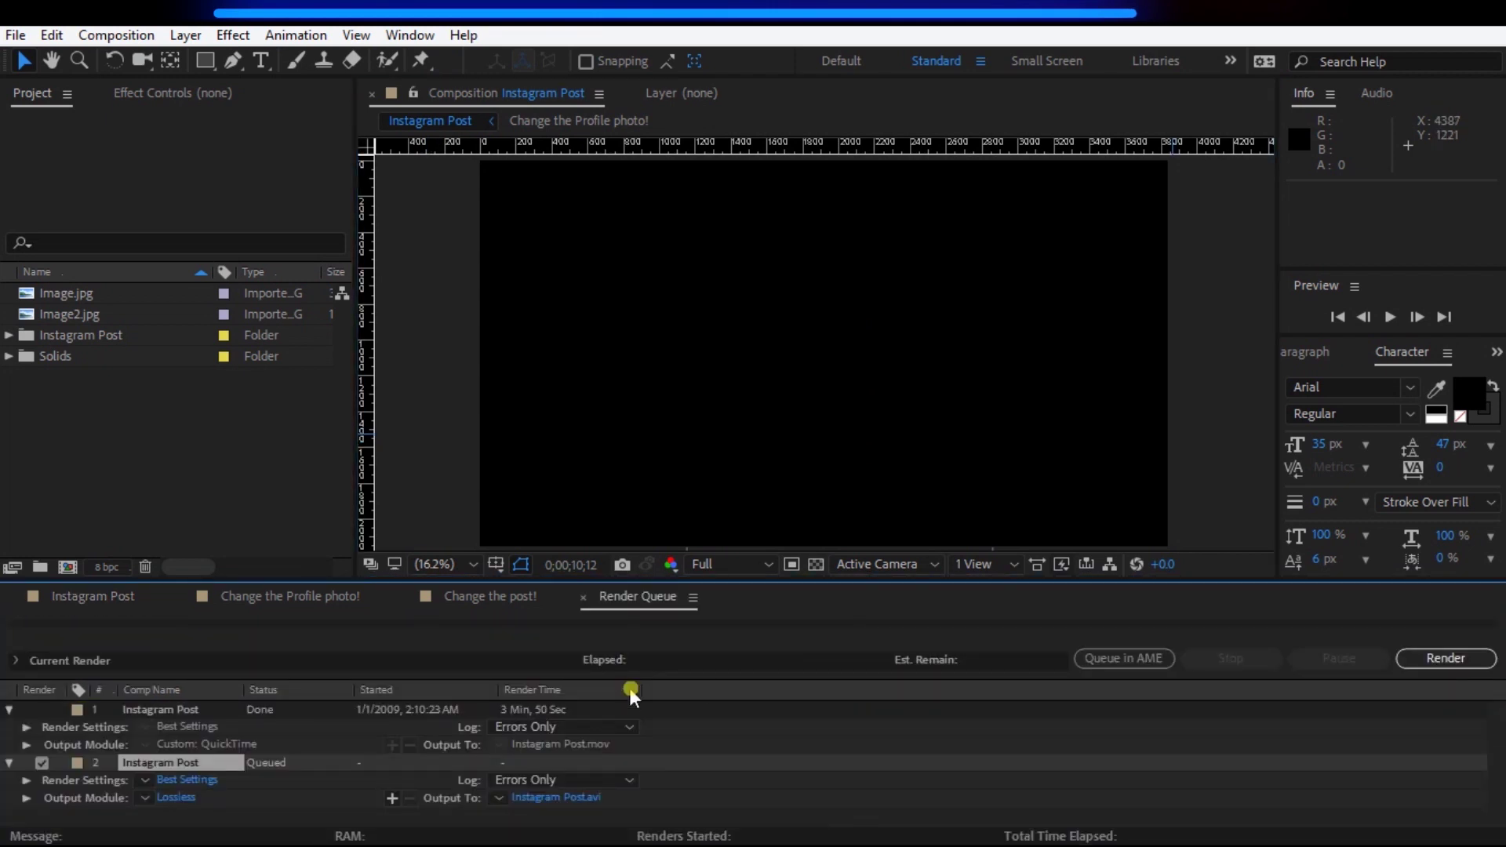
Step: Set the Output Module to QuickTime format with H.264 codec, resized to 1920×1080
left_click(173, 794)
left_click(588, 159)
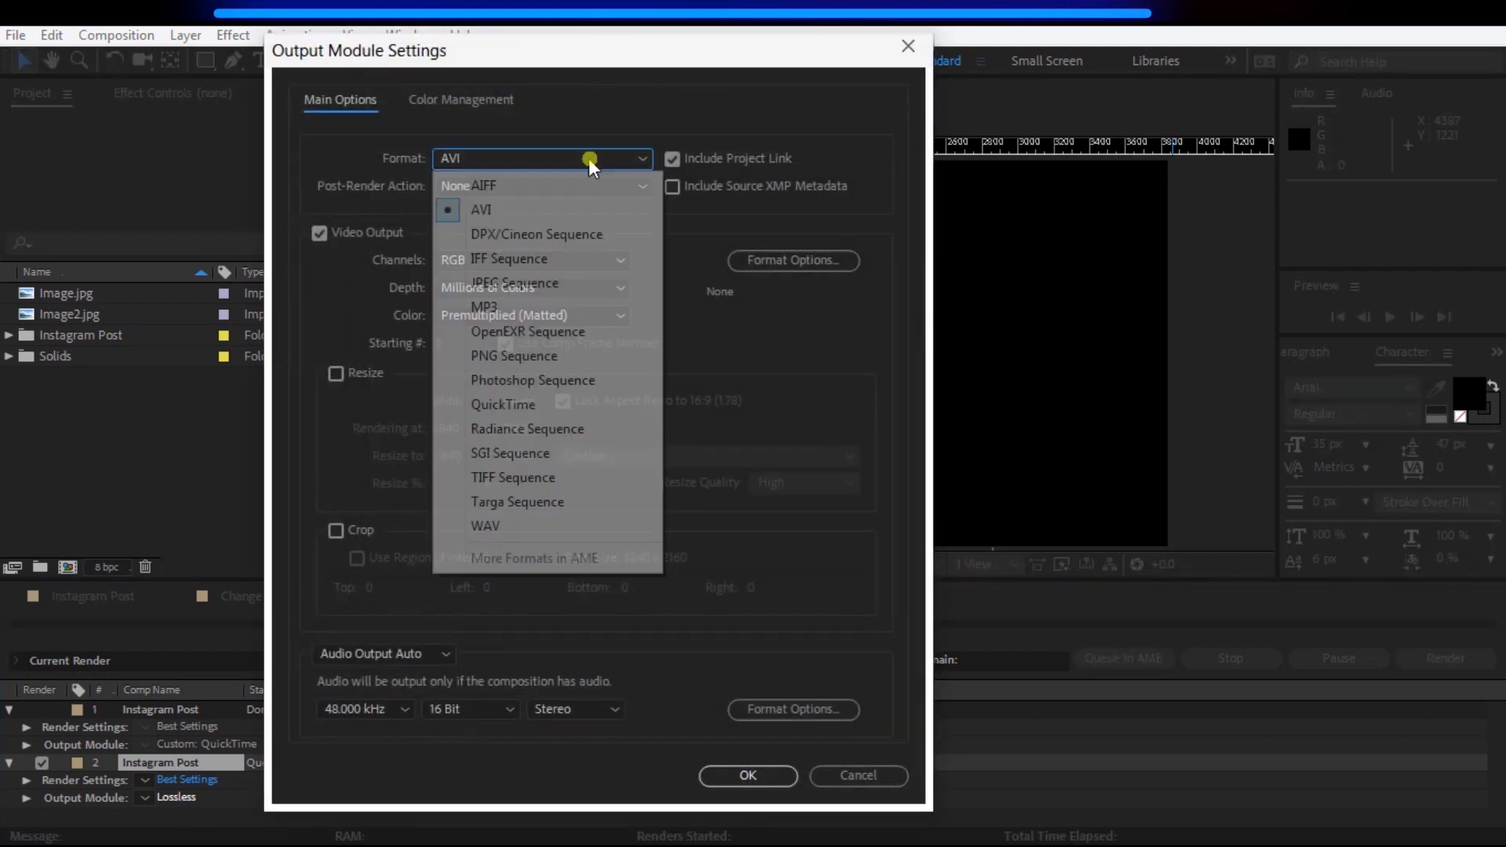
left_click(535, 404)
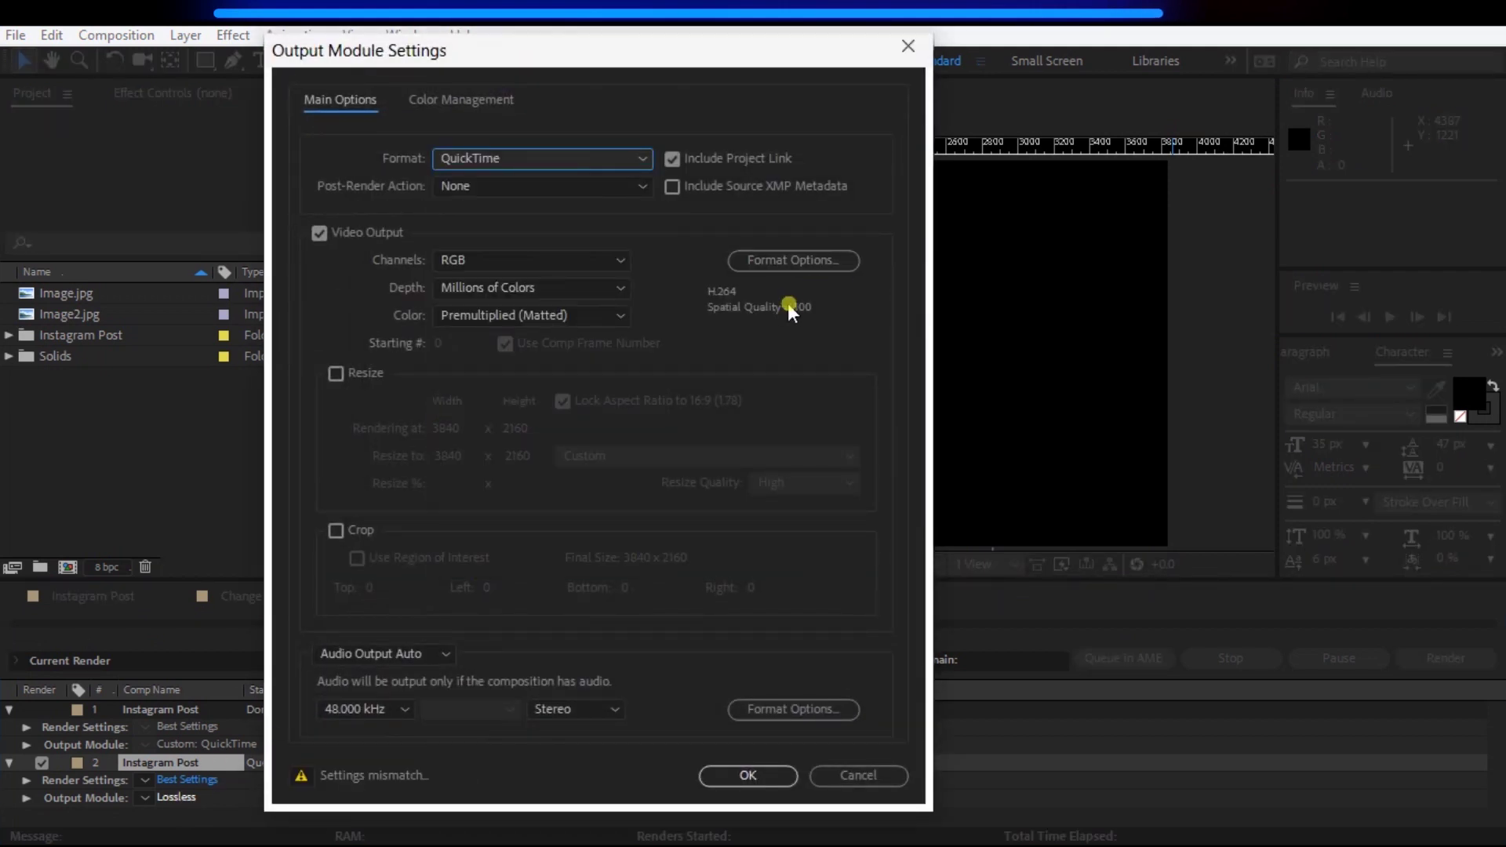
left_click(767, 259)
left_click(441, 209)
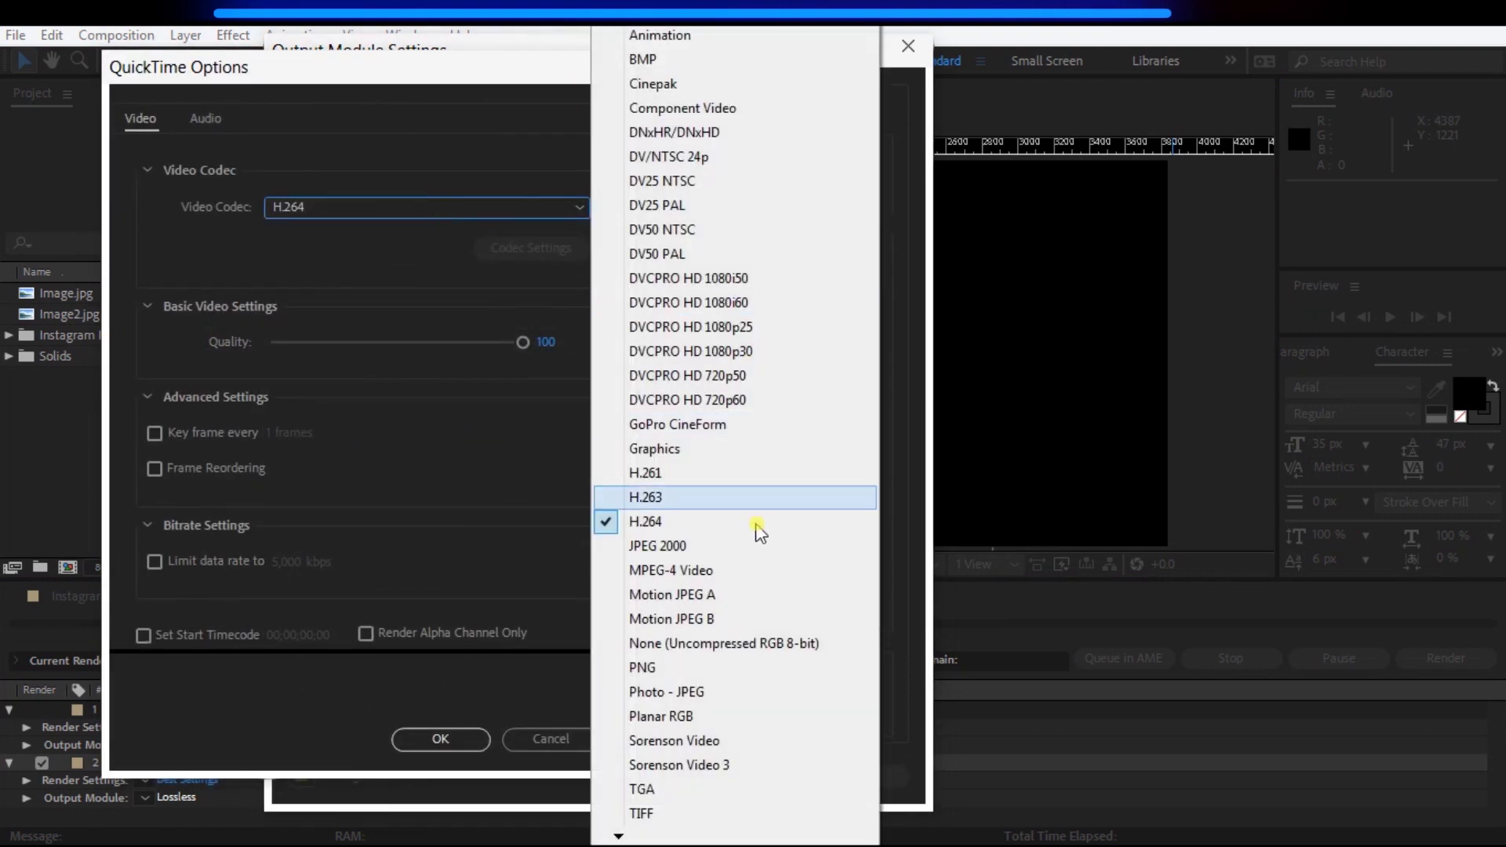
left_click(721, 527)
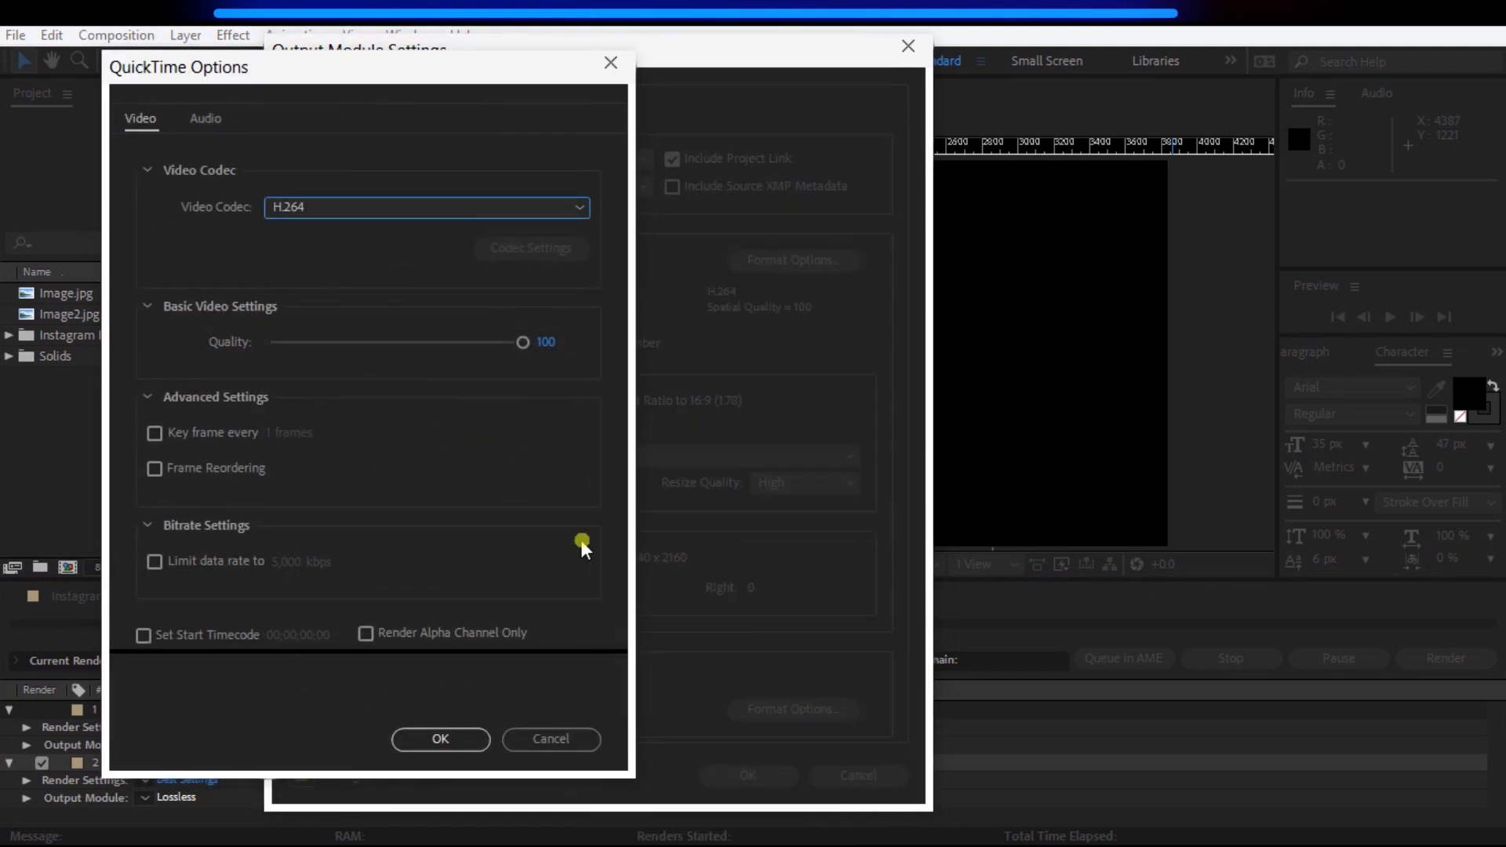
left_click(438, 739)
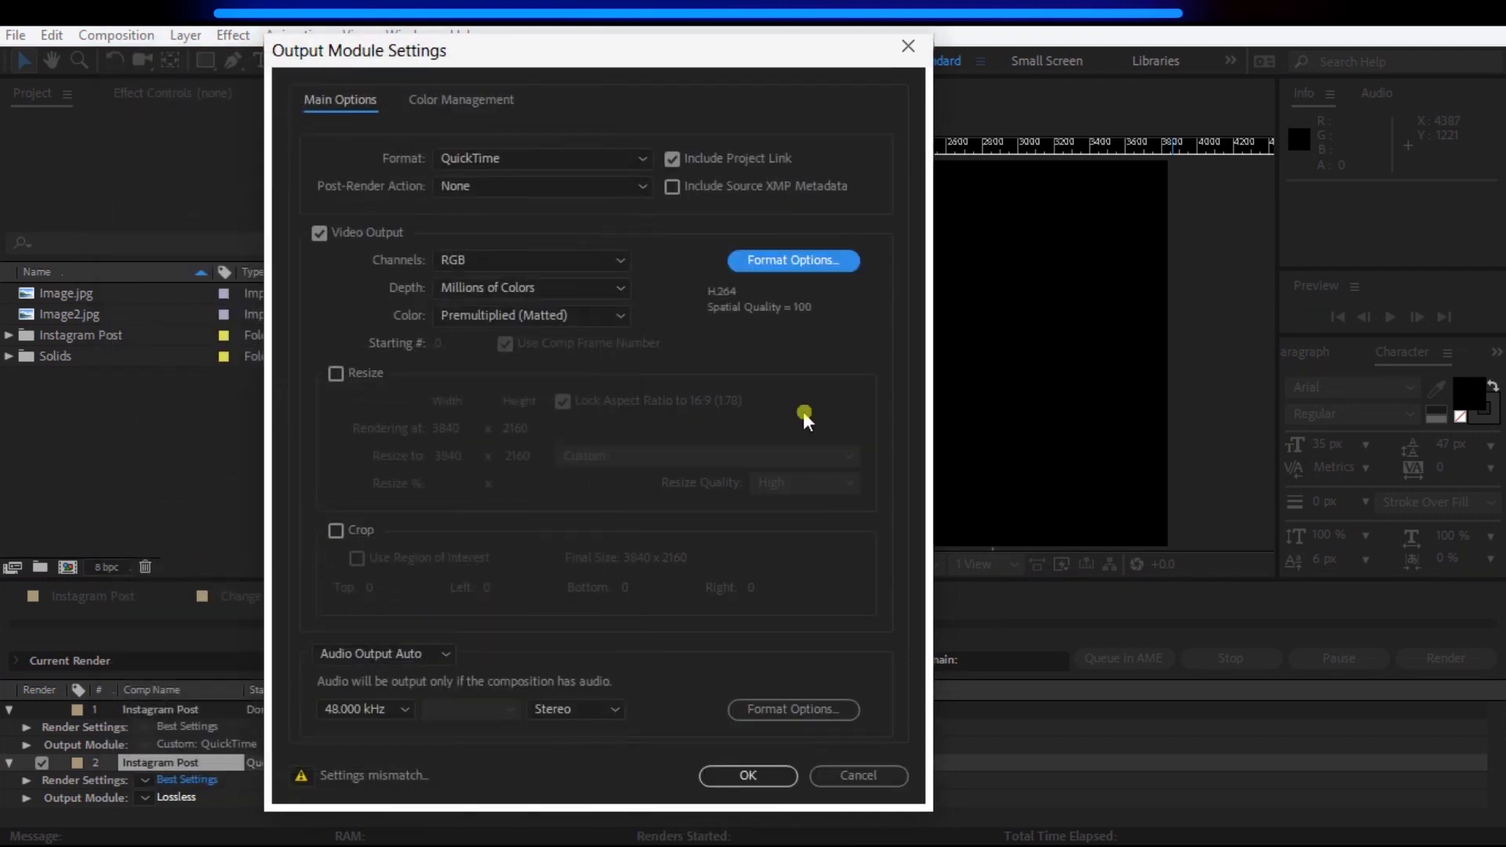
left_click(336, 373)
left_click(448, 458)
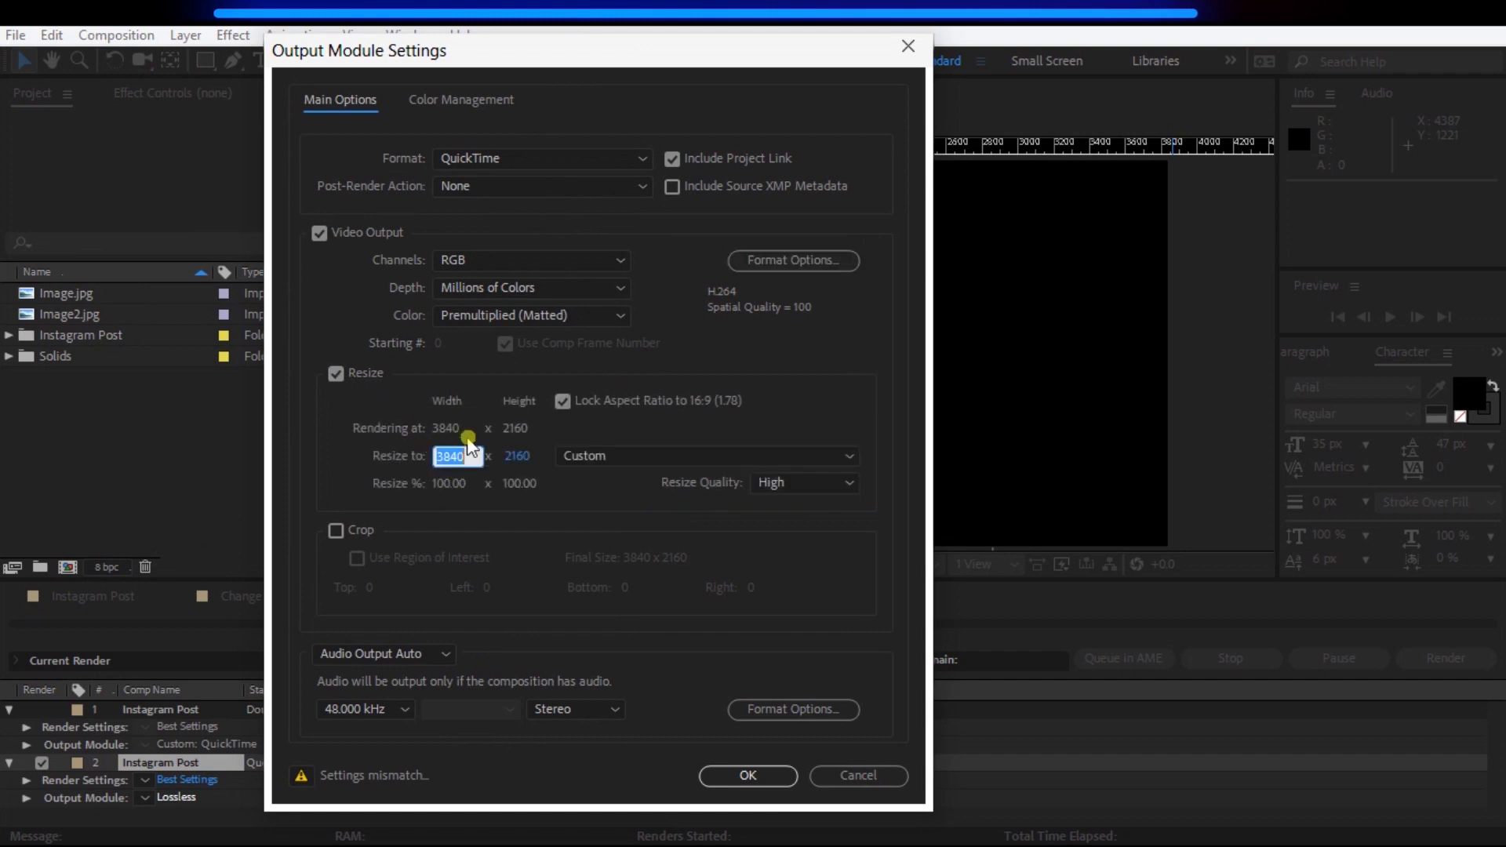
type("1920")
left_click(519, 455)
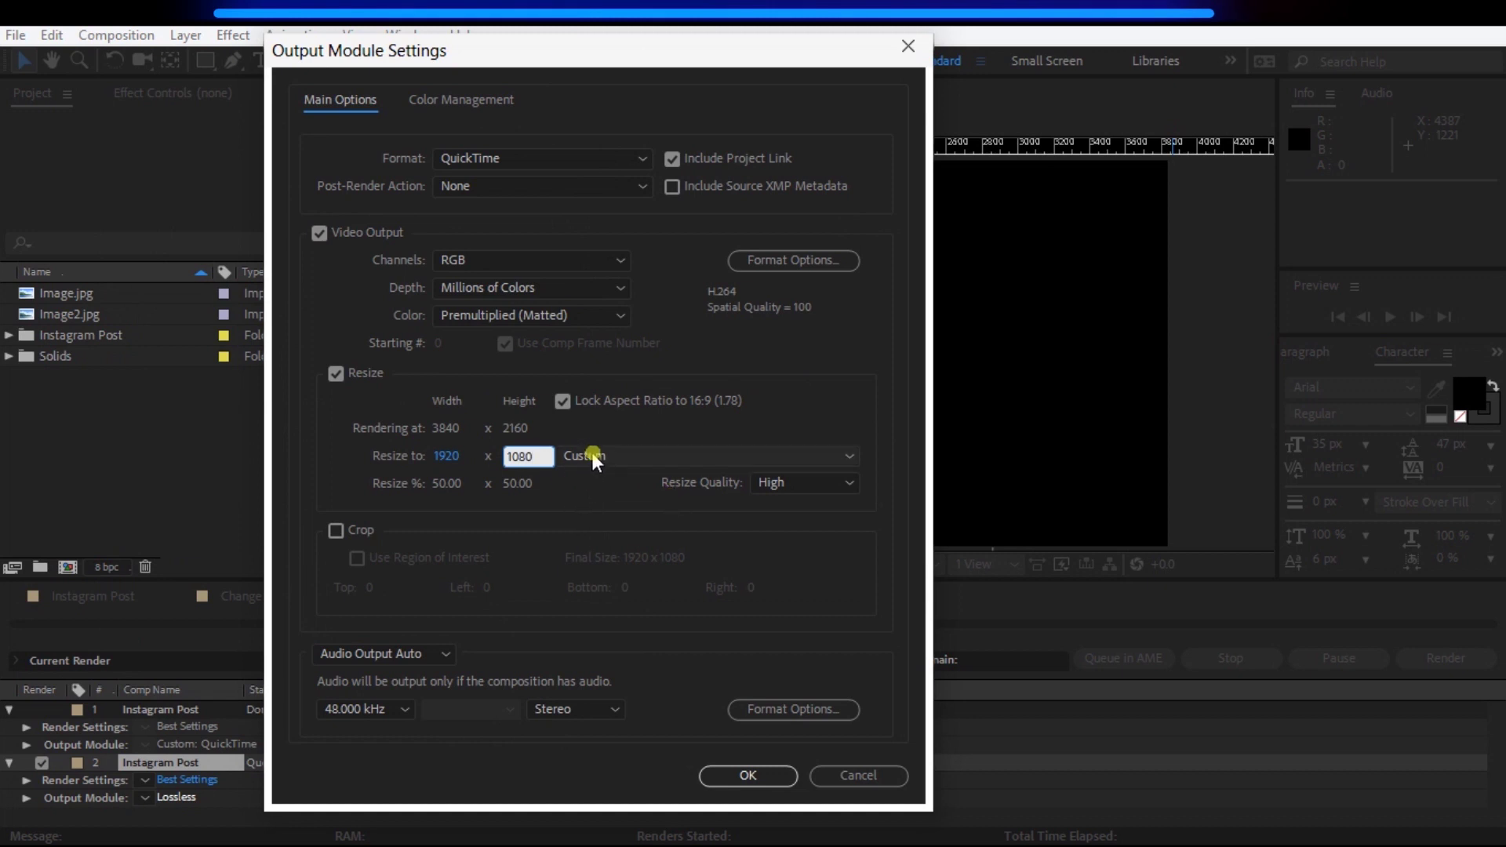
left_click(783, 779)
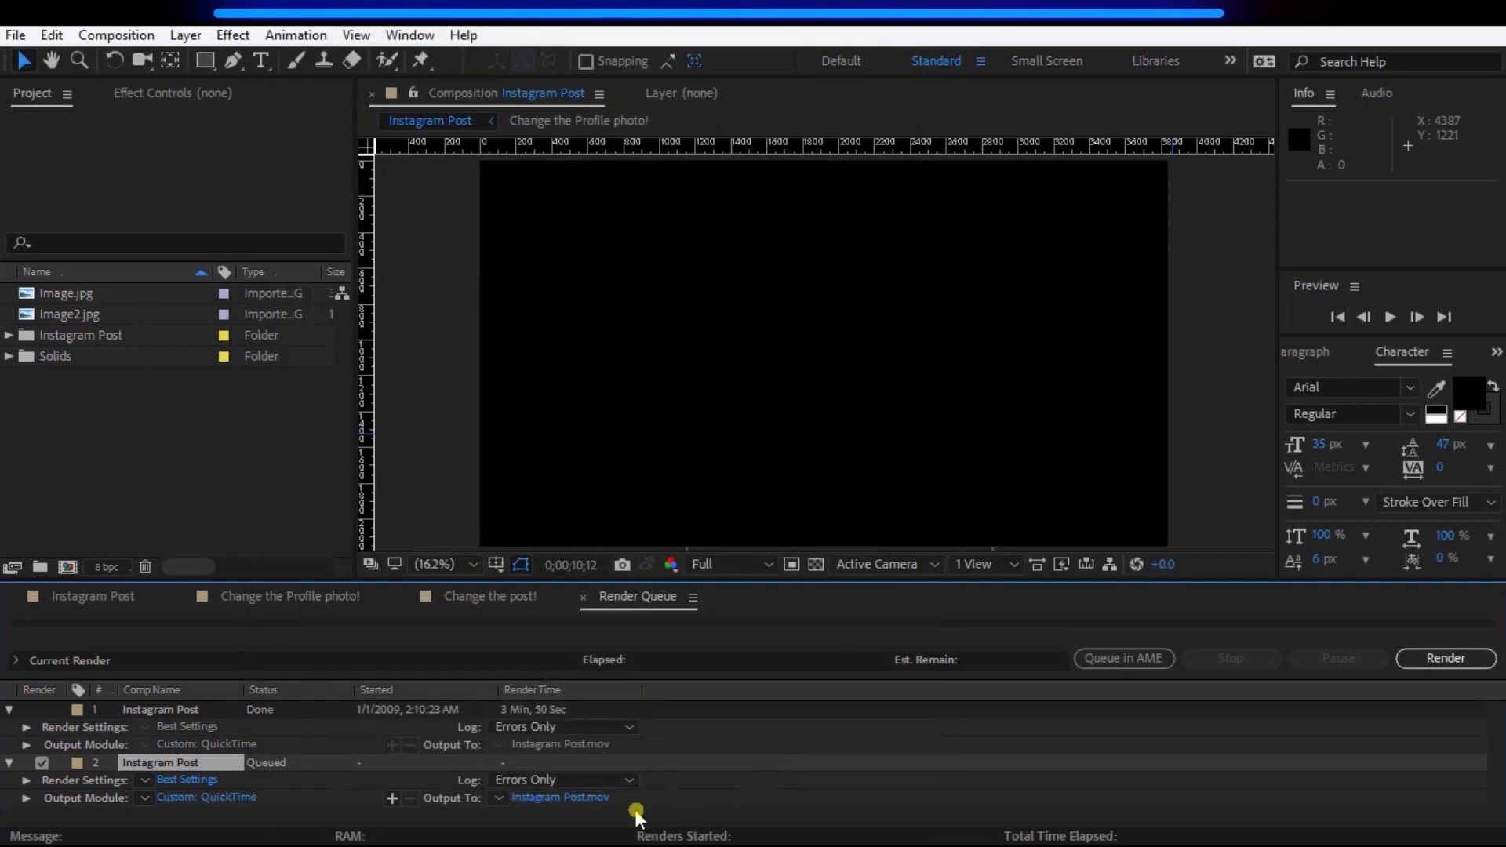
Step: Render the queued Instagram Post item from the Render Queue
left_click(1444, 659)
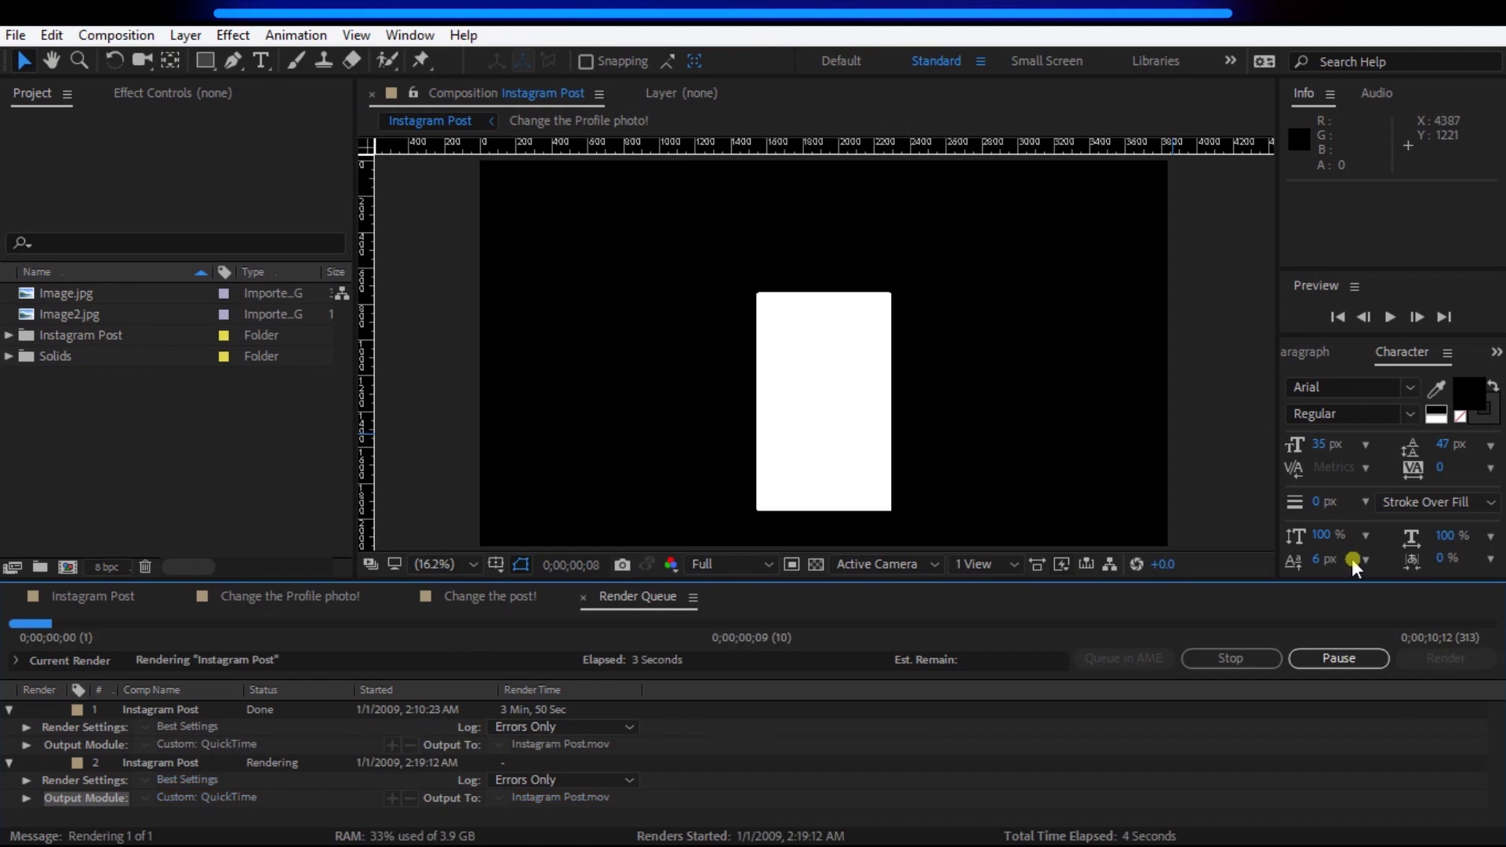